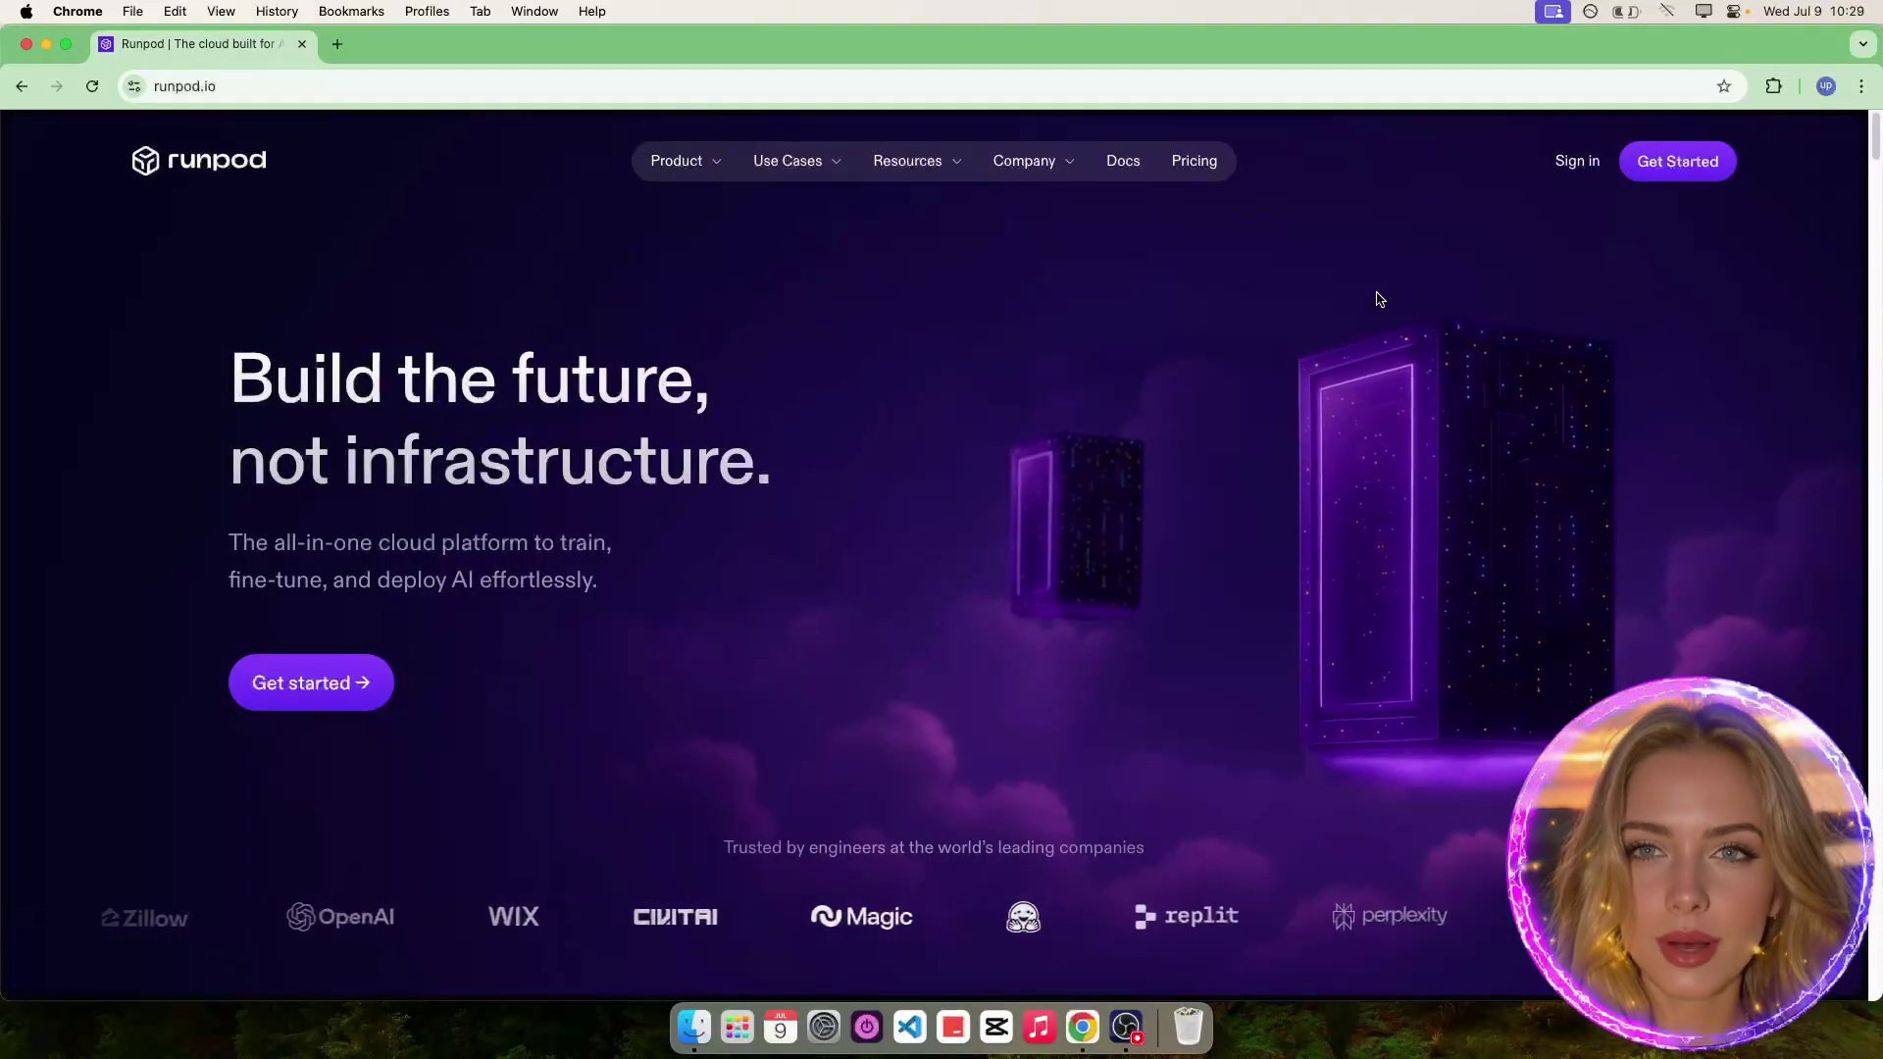
Sign in to the RunPod console from the RunPod homepage.
click(1577, 170)
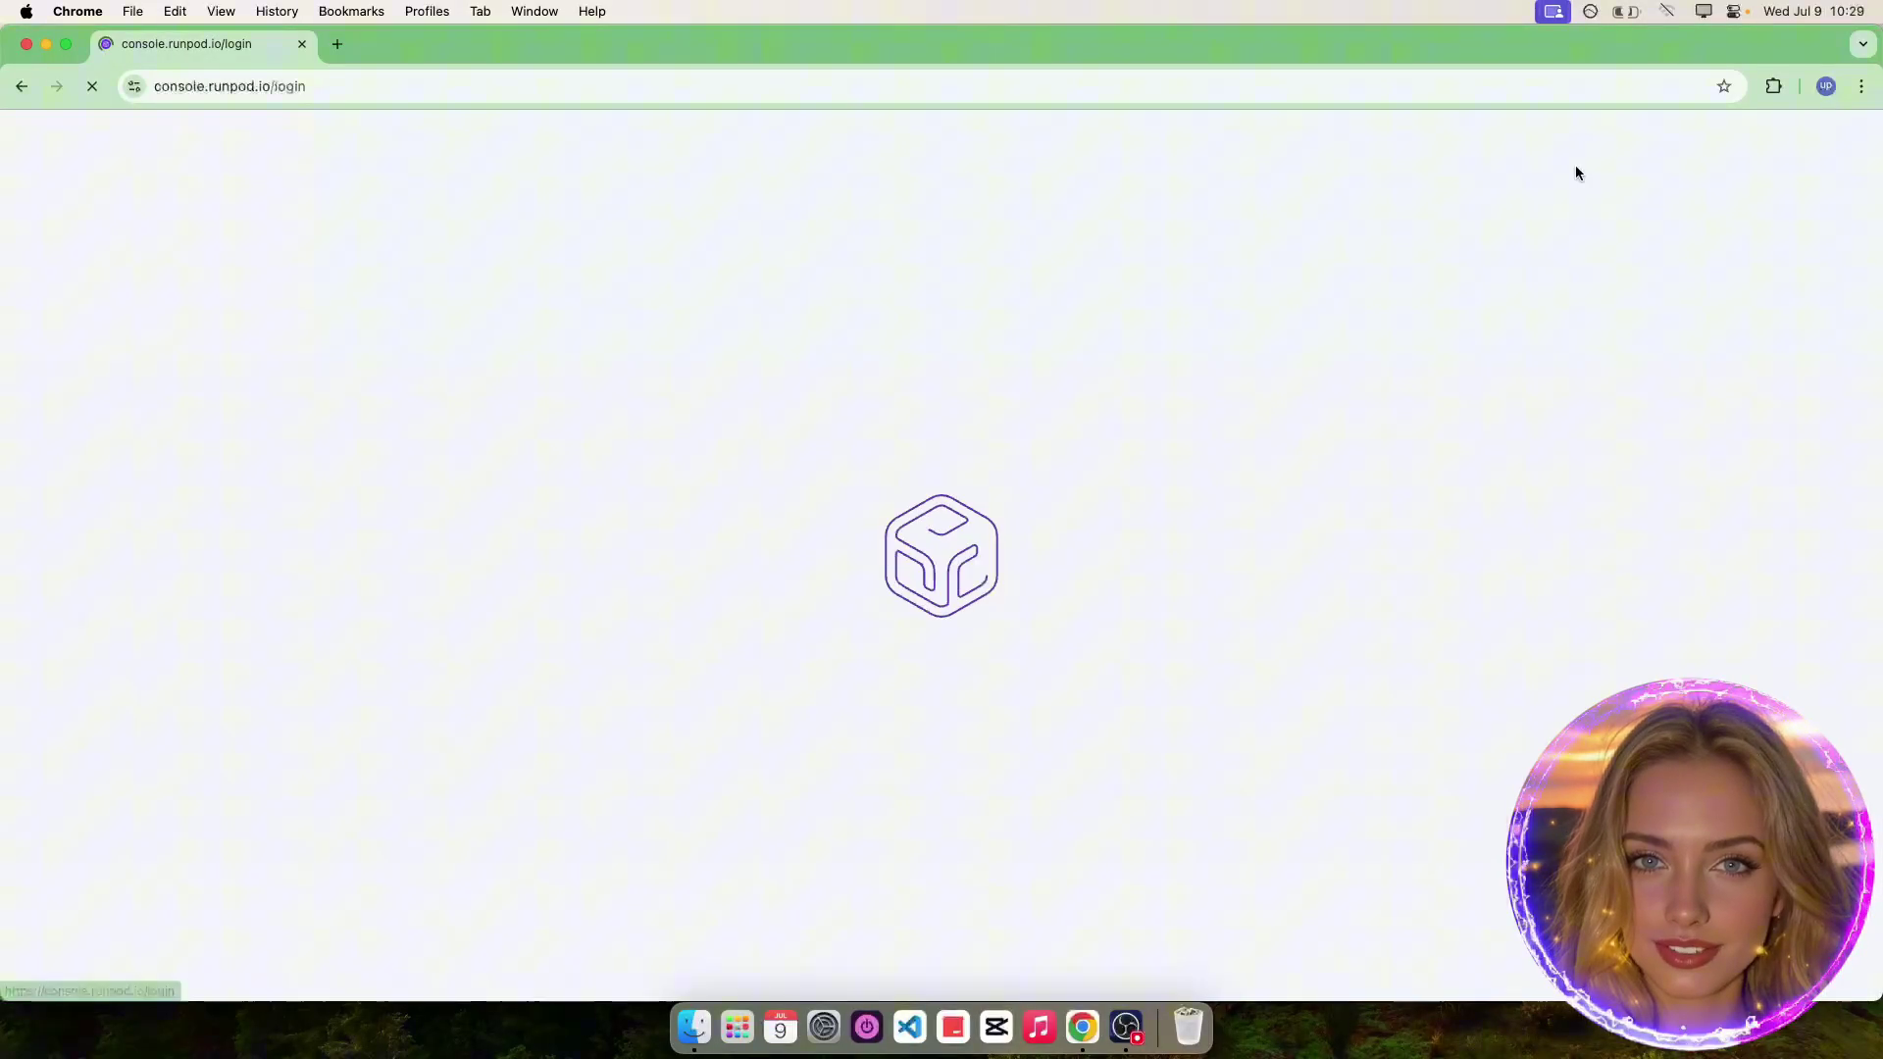
Go to the Deploy a Pod page and review the Secure Cloud and network volume options.
click(73, 446)
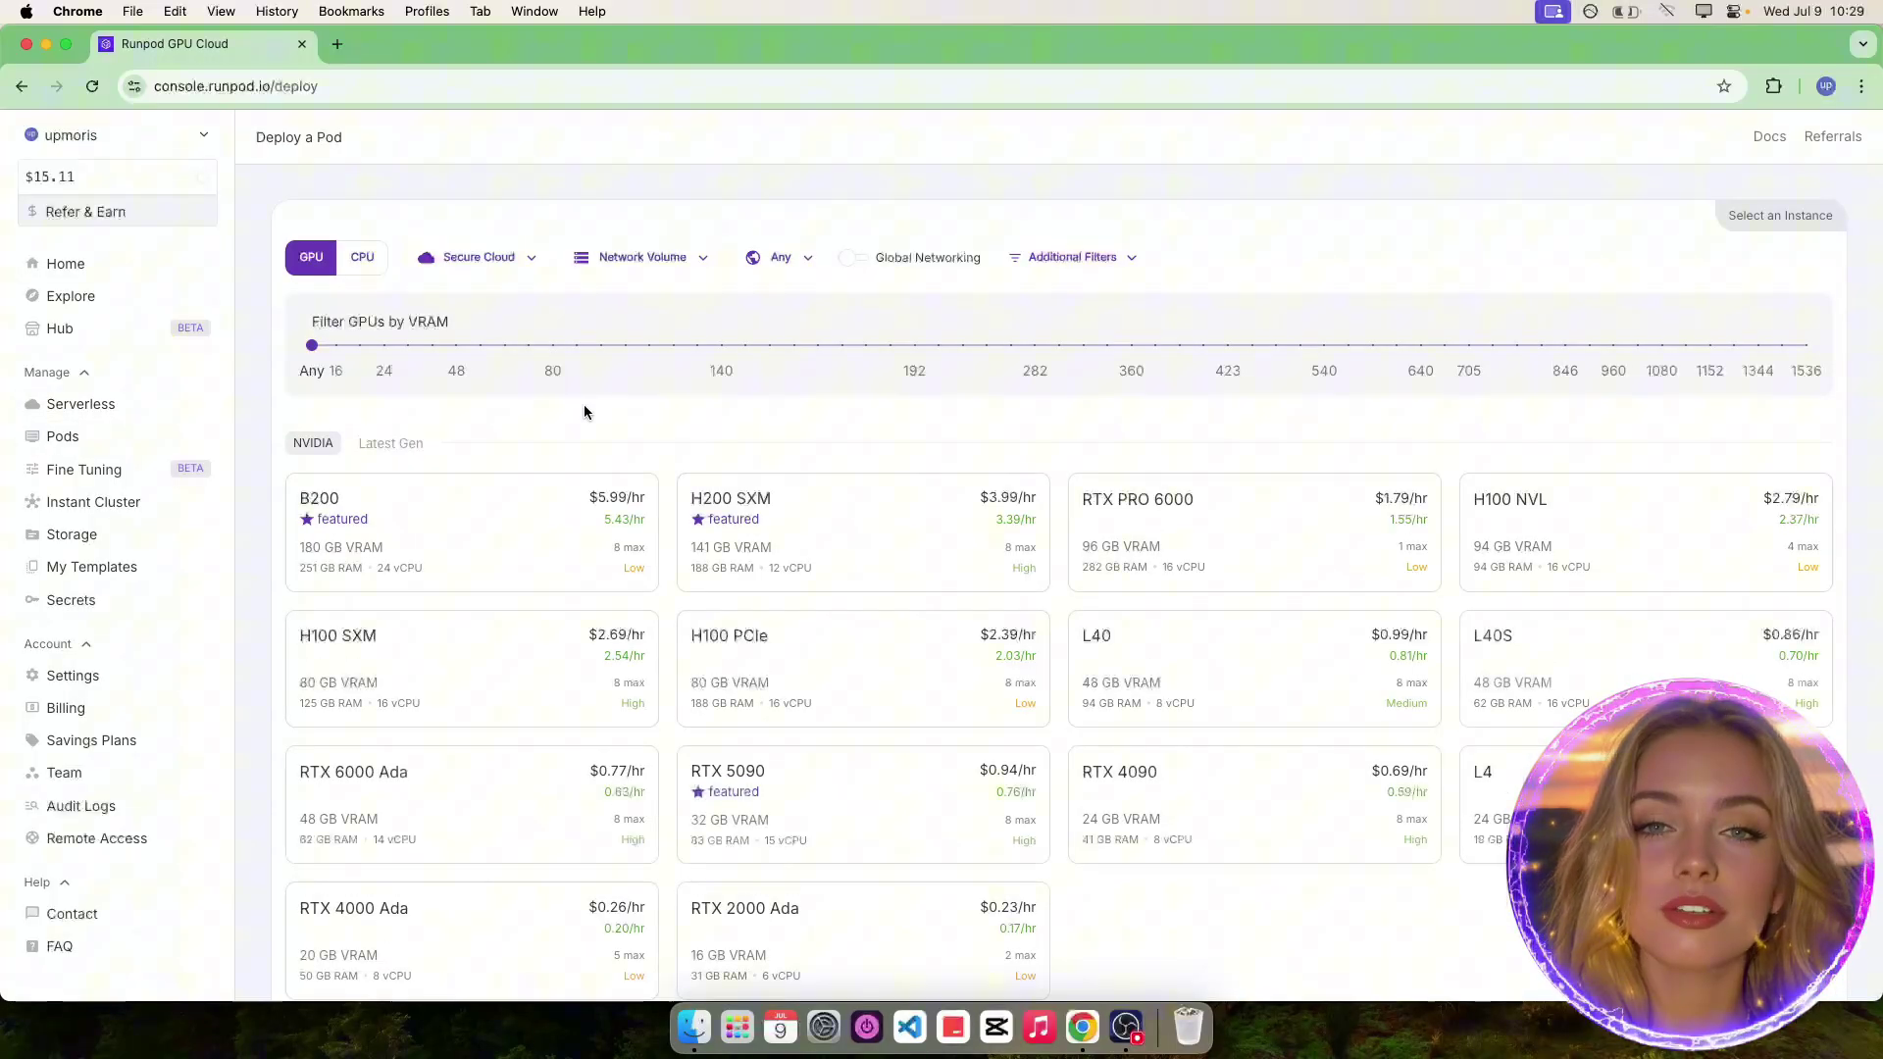
click(484, 247)
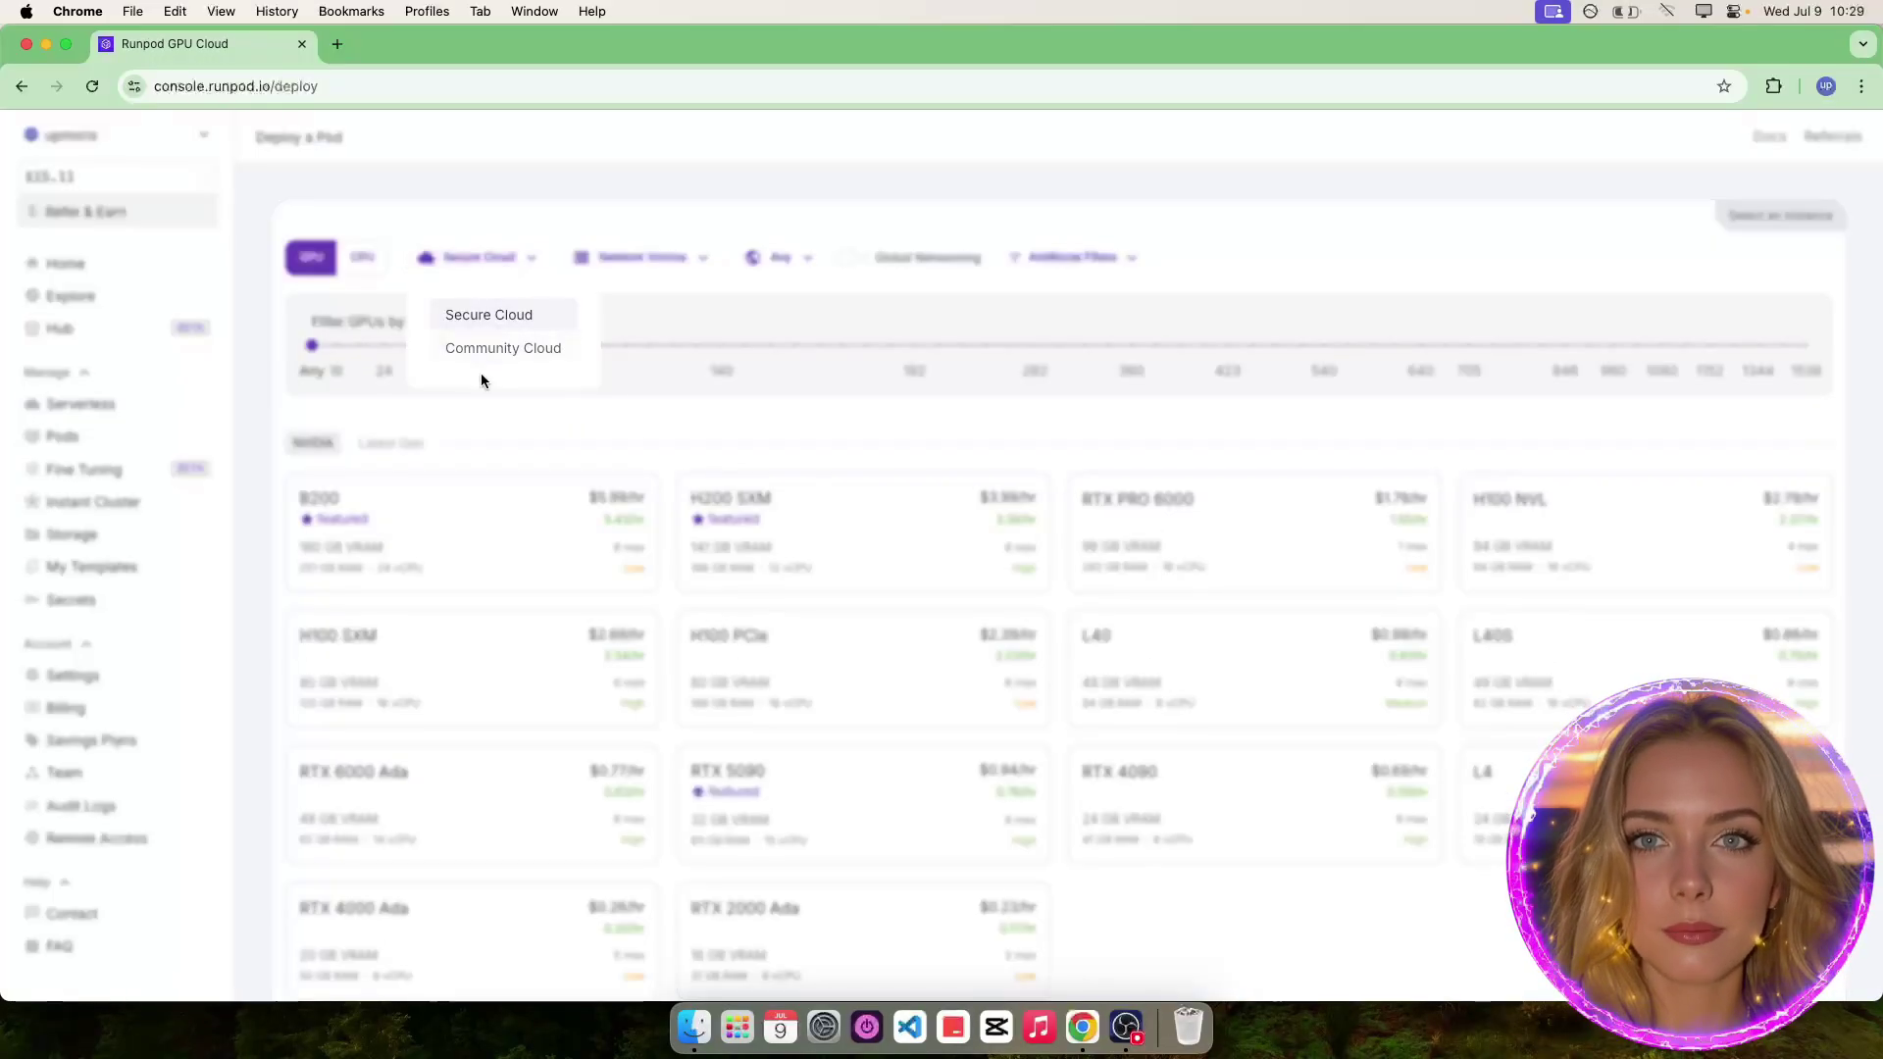
click(680, 403)
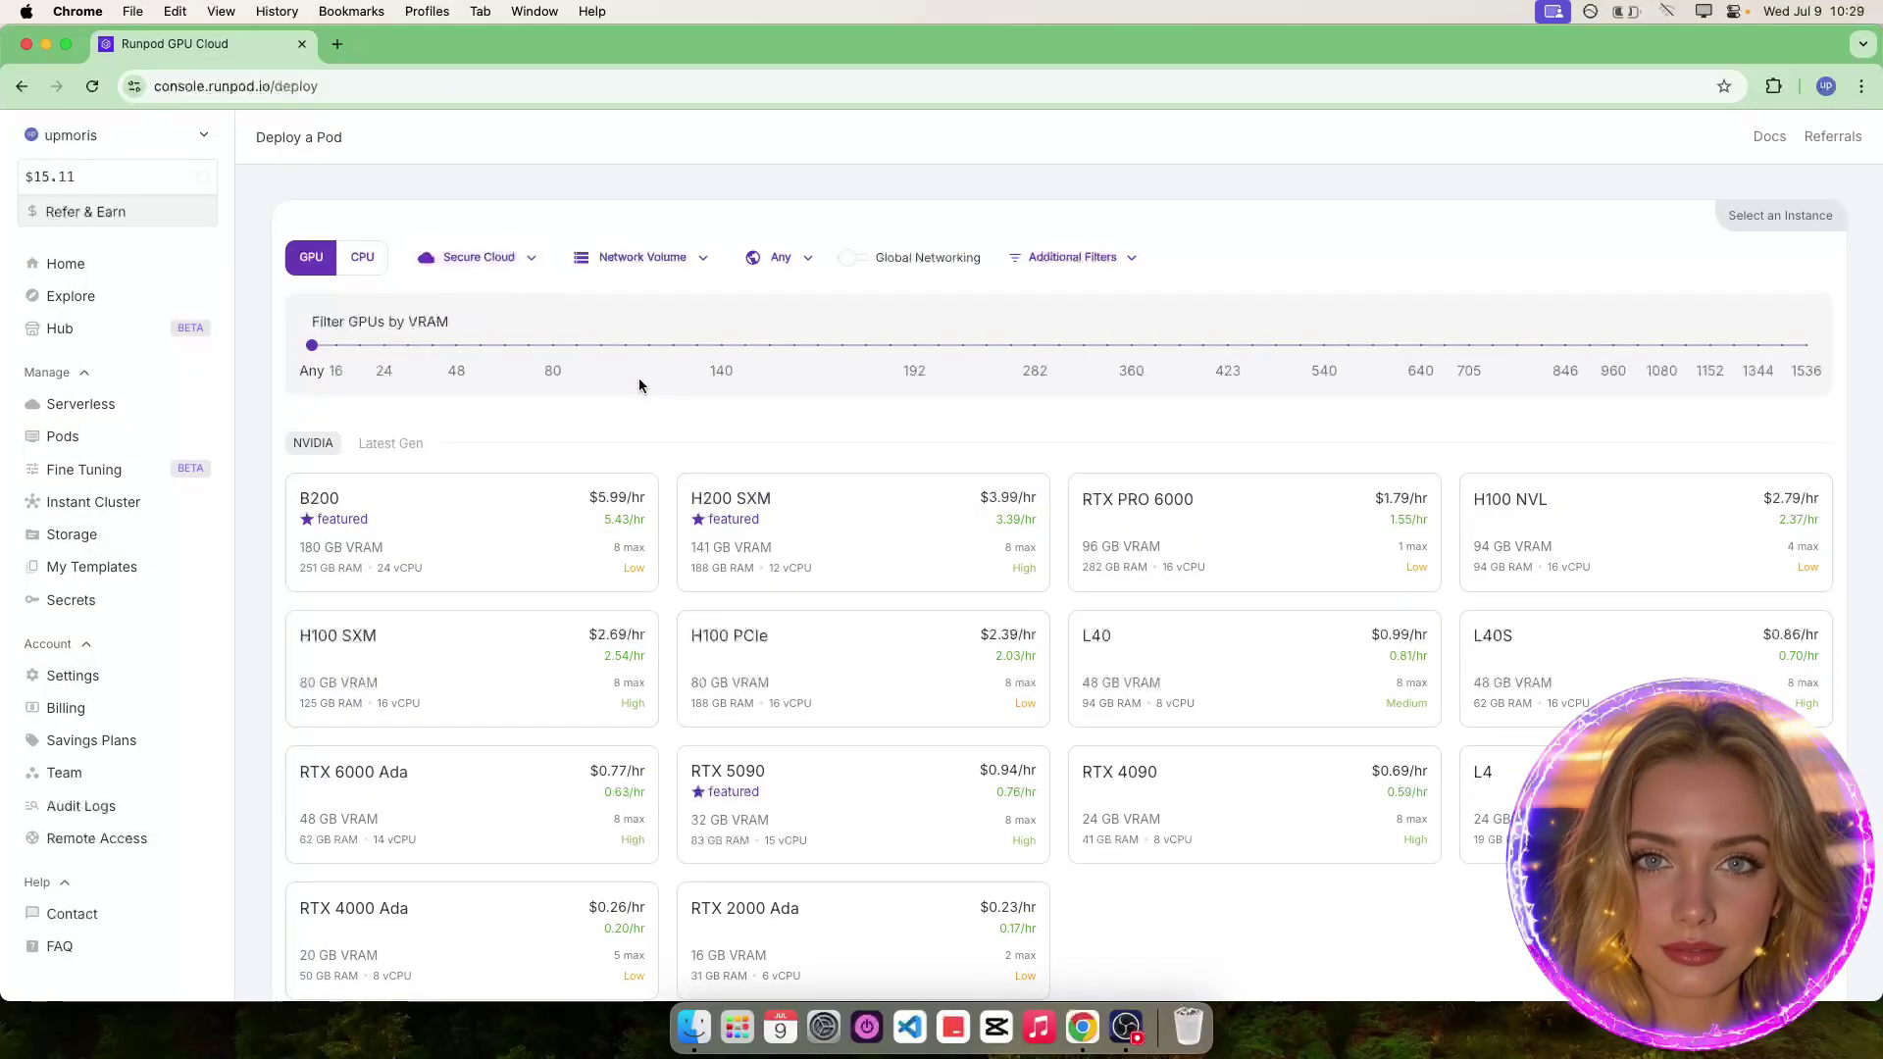
click(681, 261)
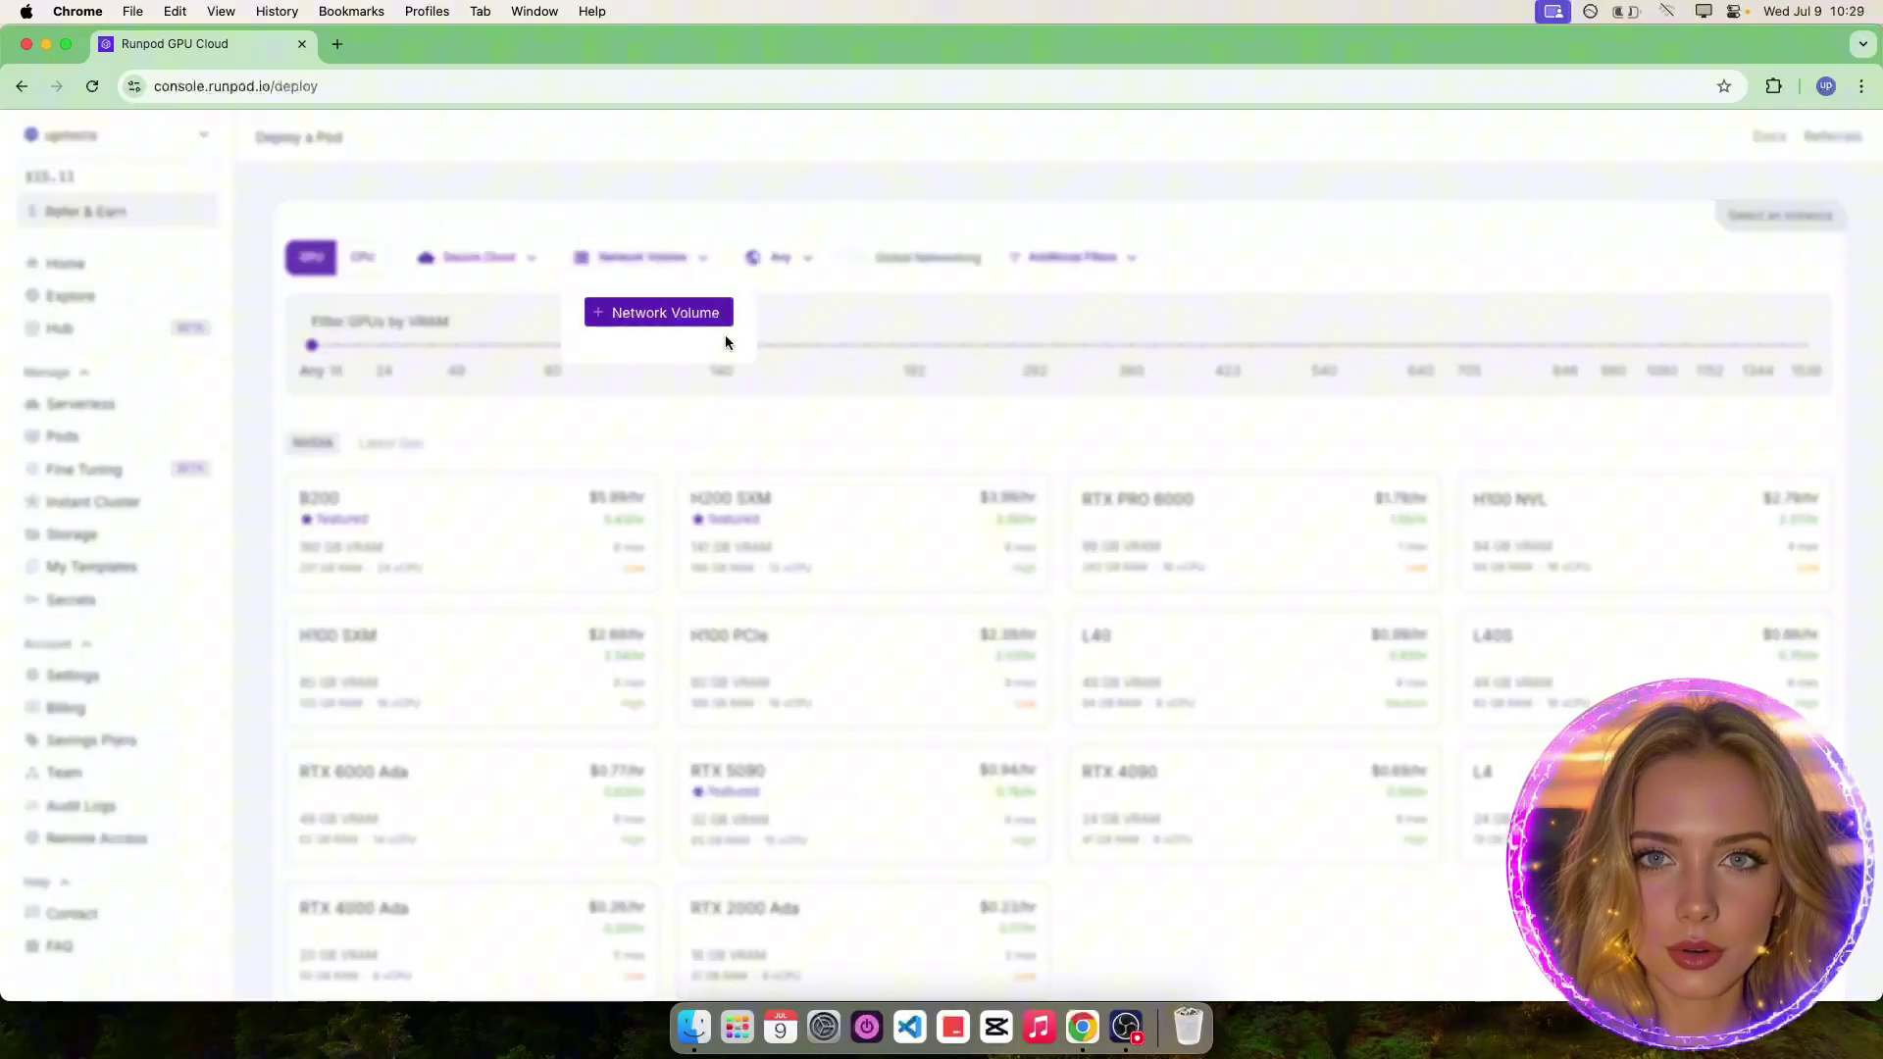
click(814, 385)
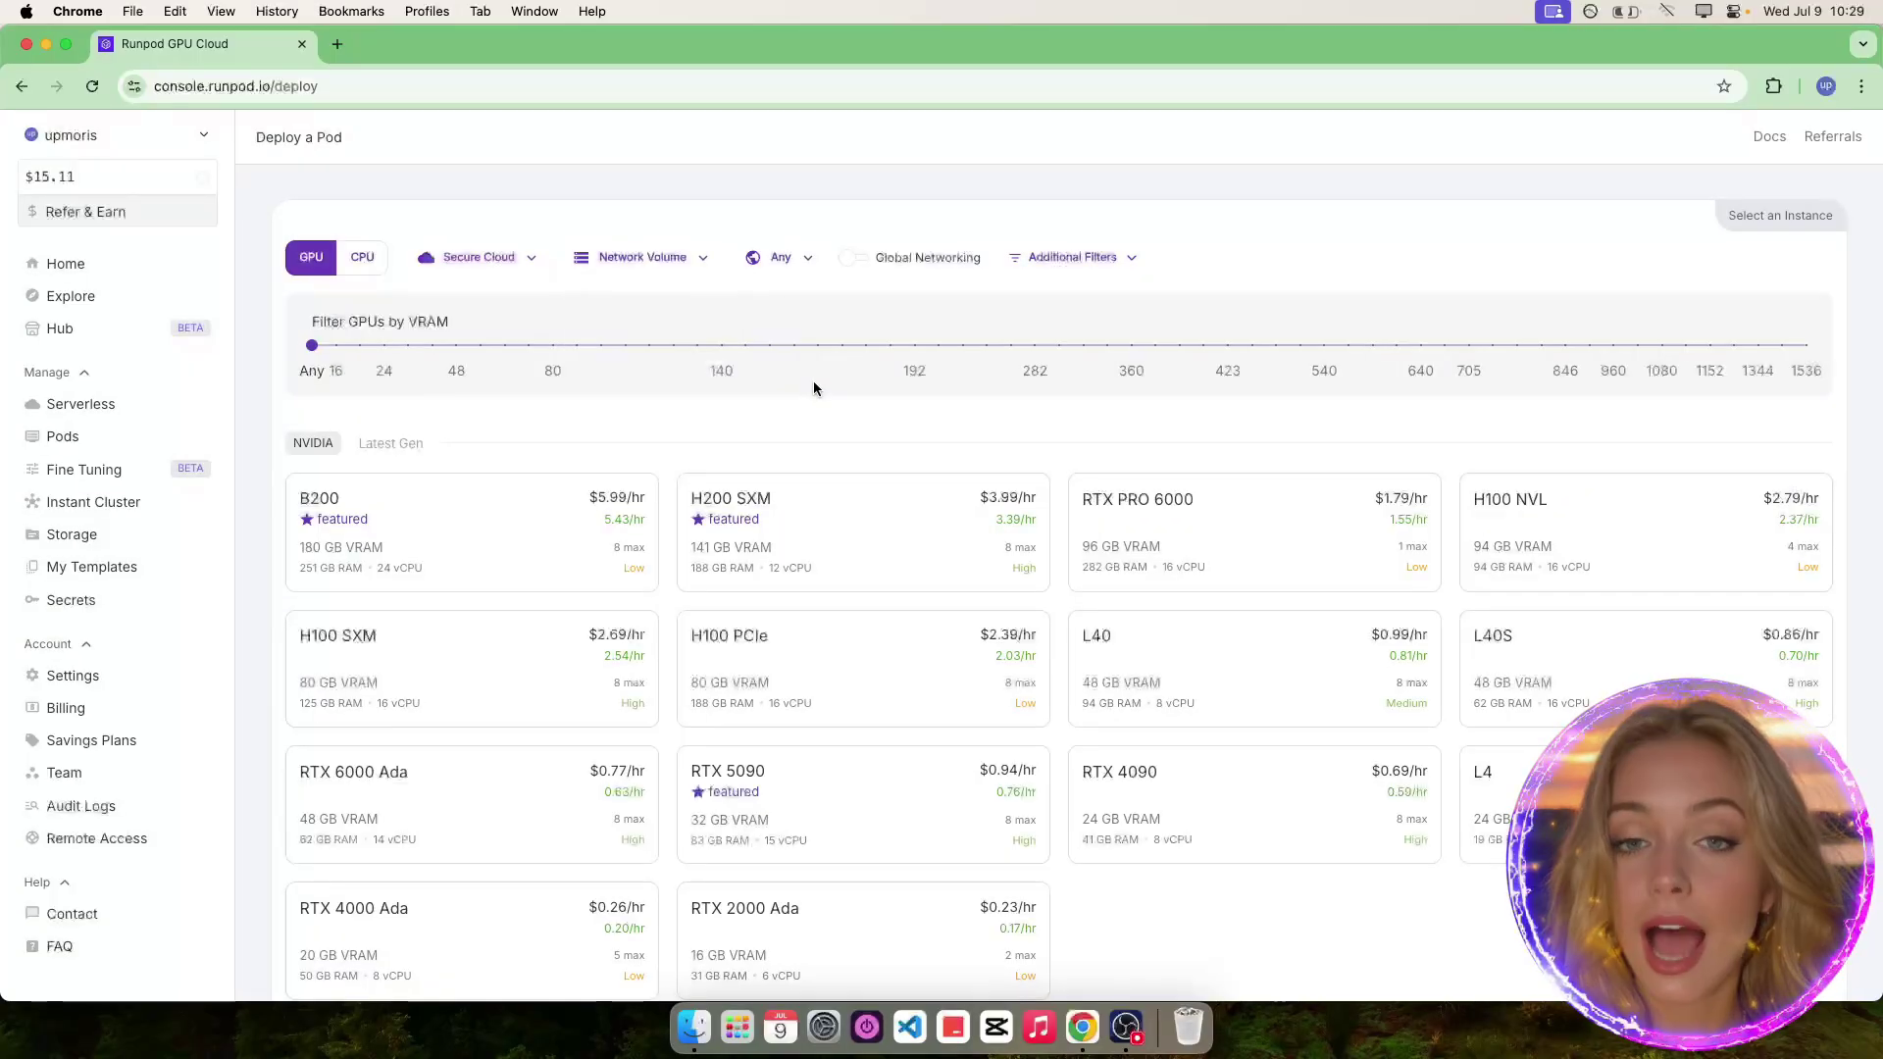
Pick the RTX 4090 GPU from the GPU list.
scroll(809, 382, down, 1)
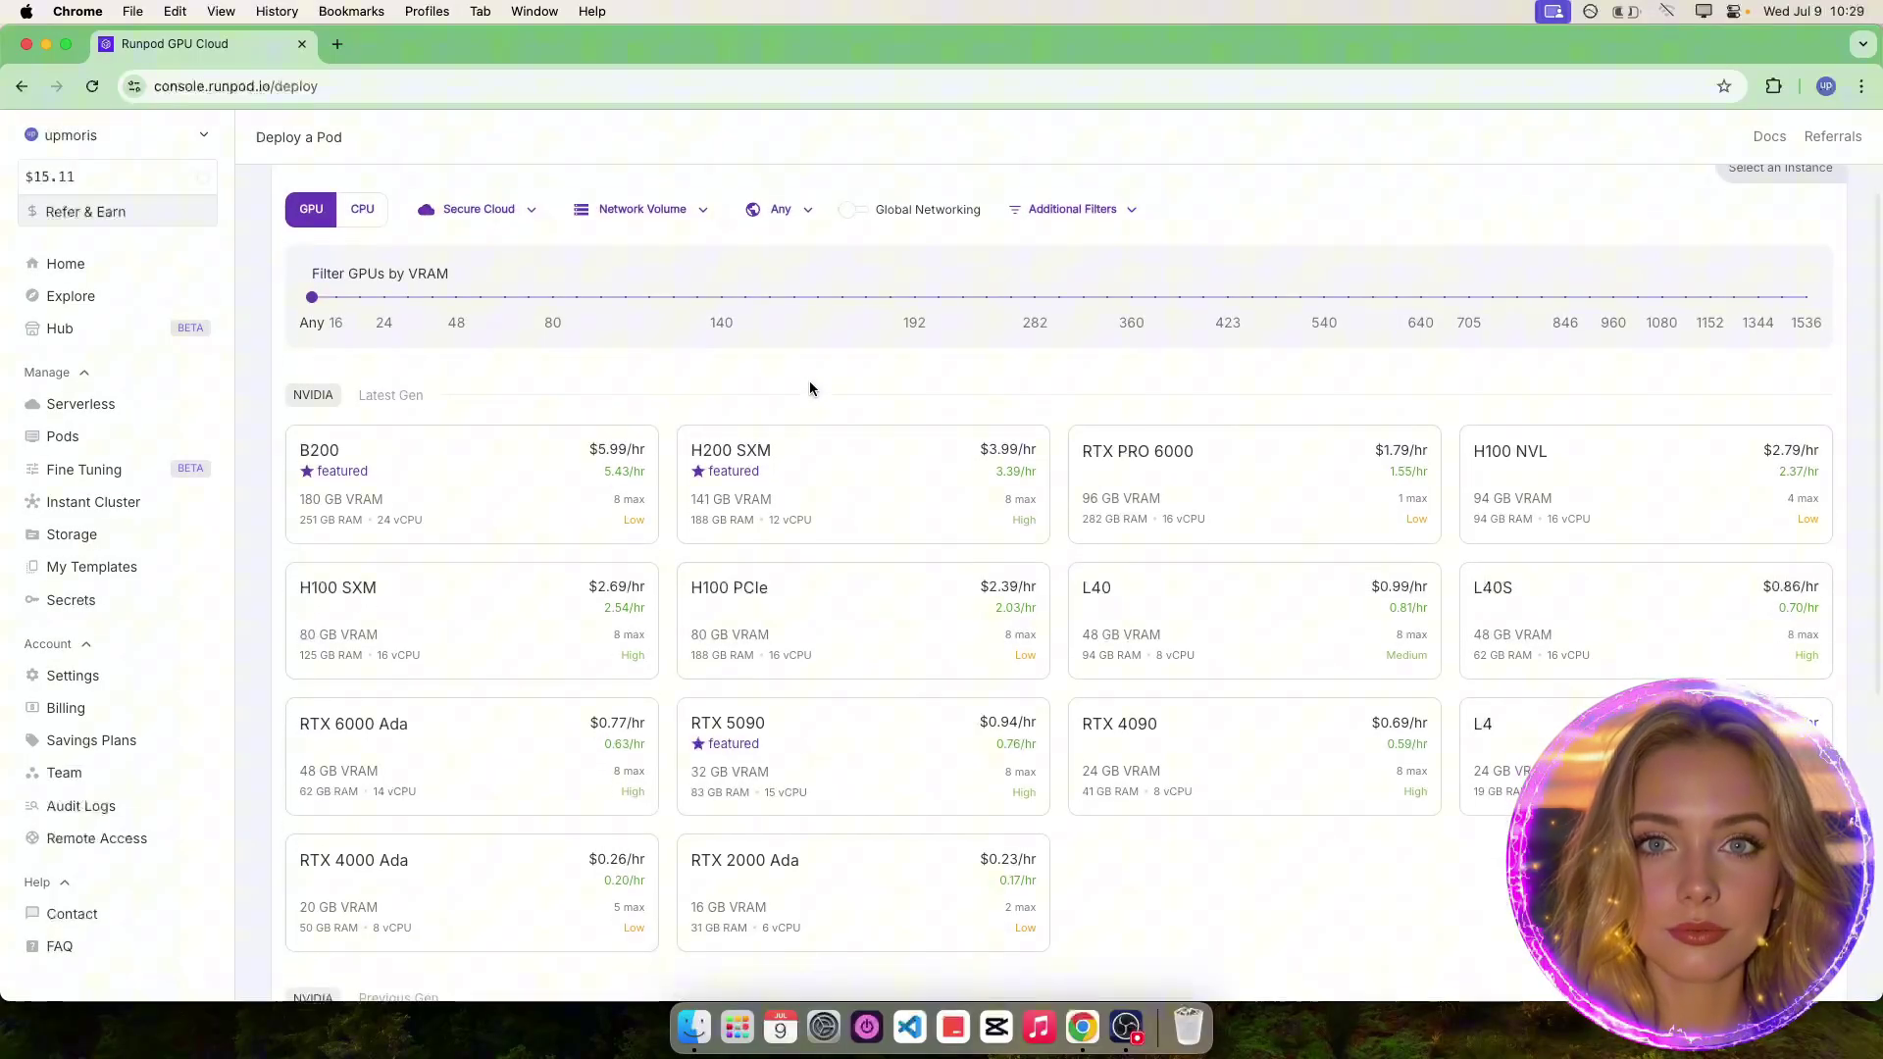
scroll(806, 388, down, 3)
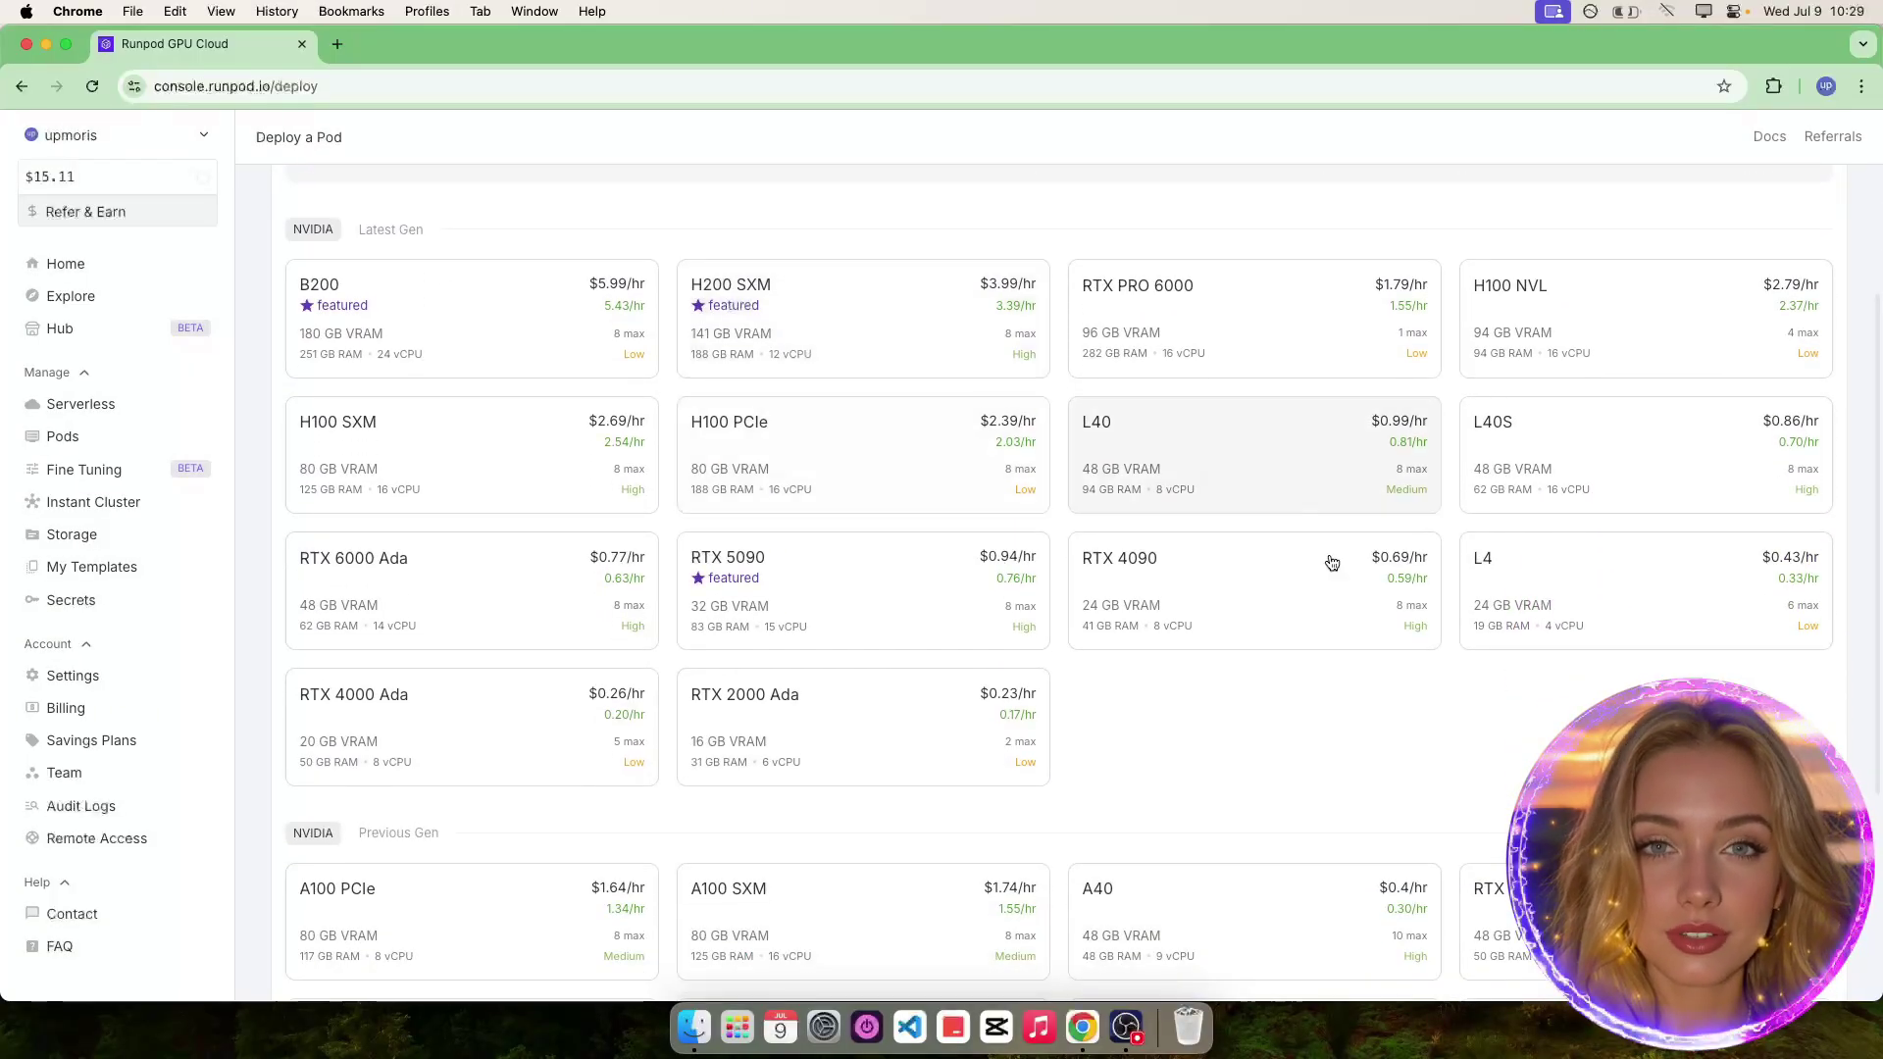
click(1206, 573)
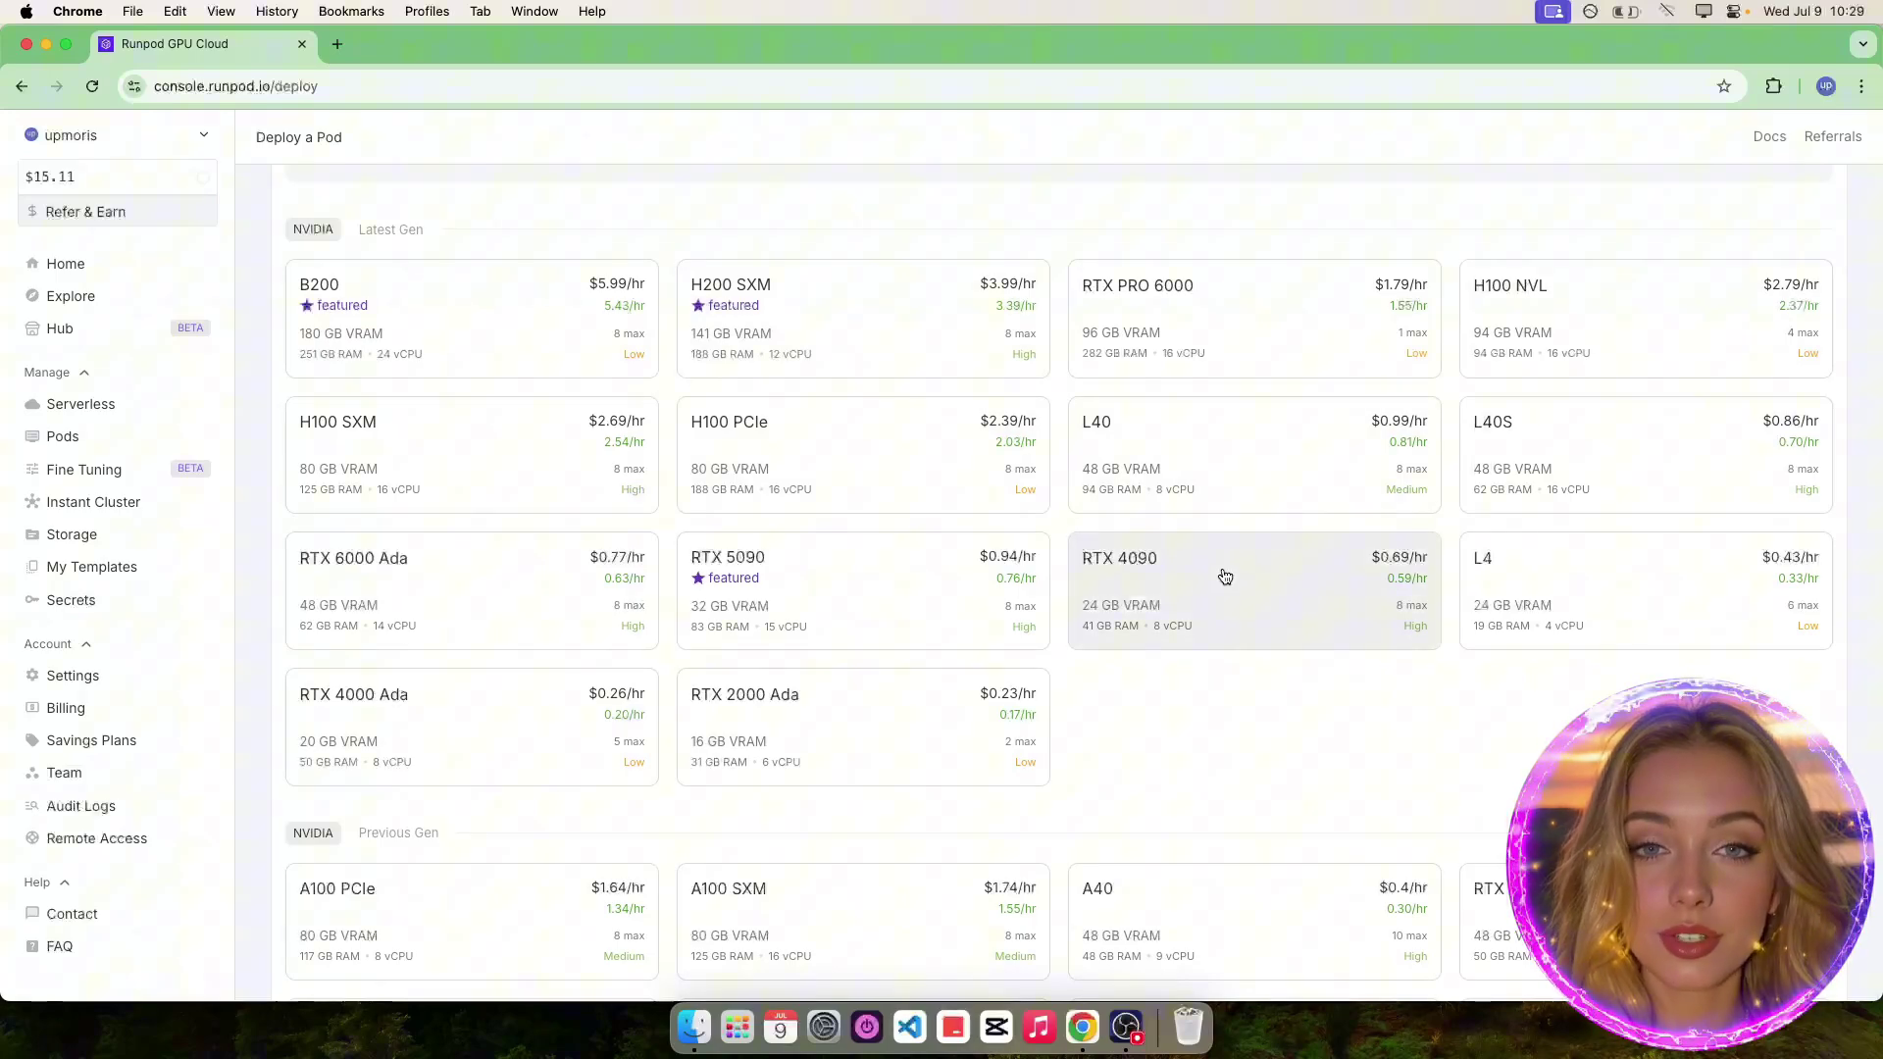
Override the Pytorch 2.1 template with a 100 GB volume disk and 50 GB container disk.
click(1193, 579)
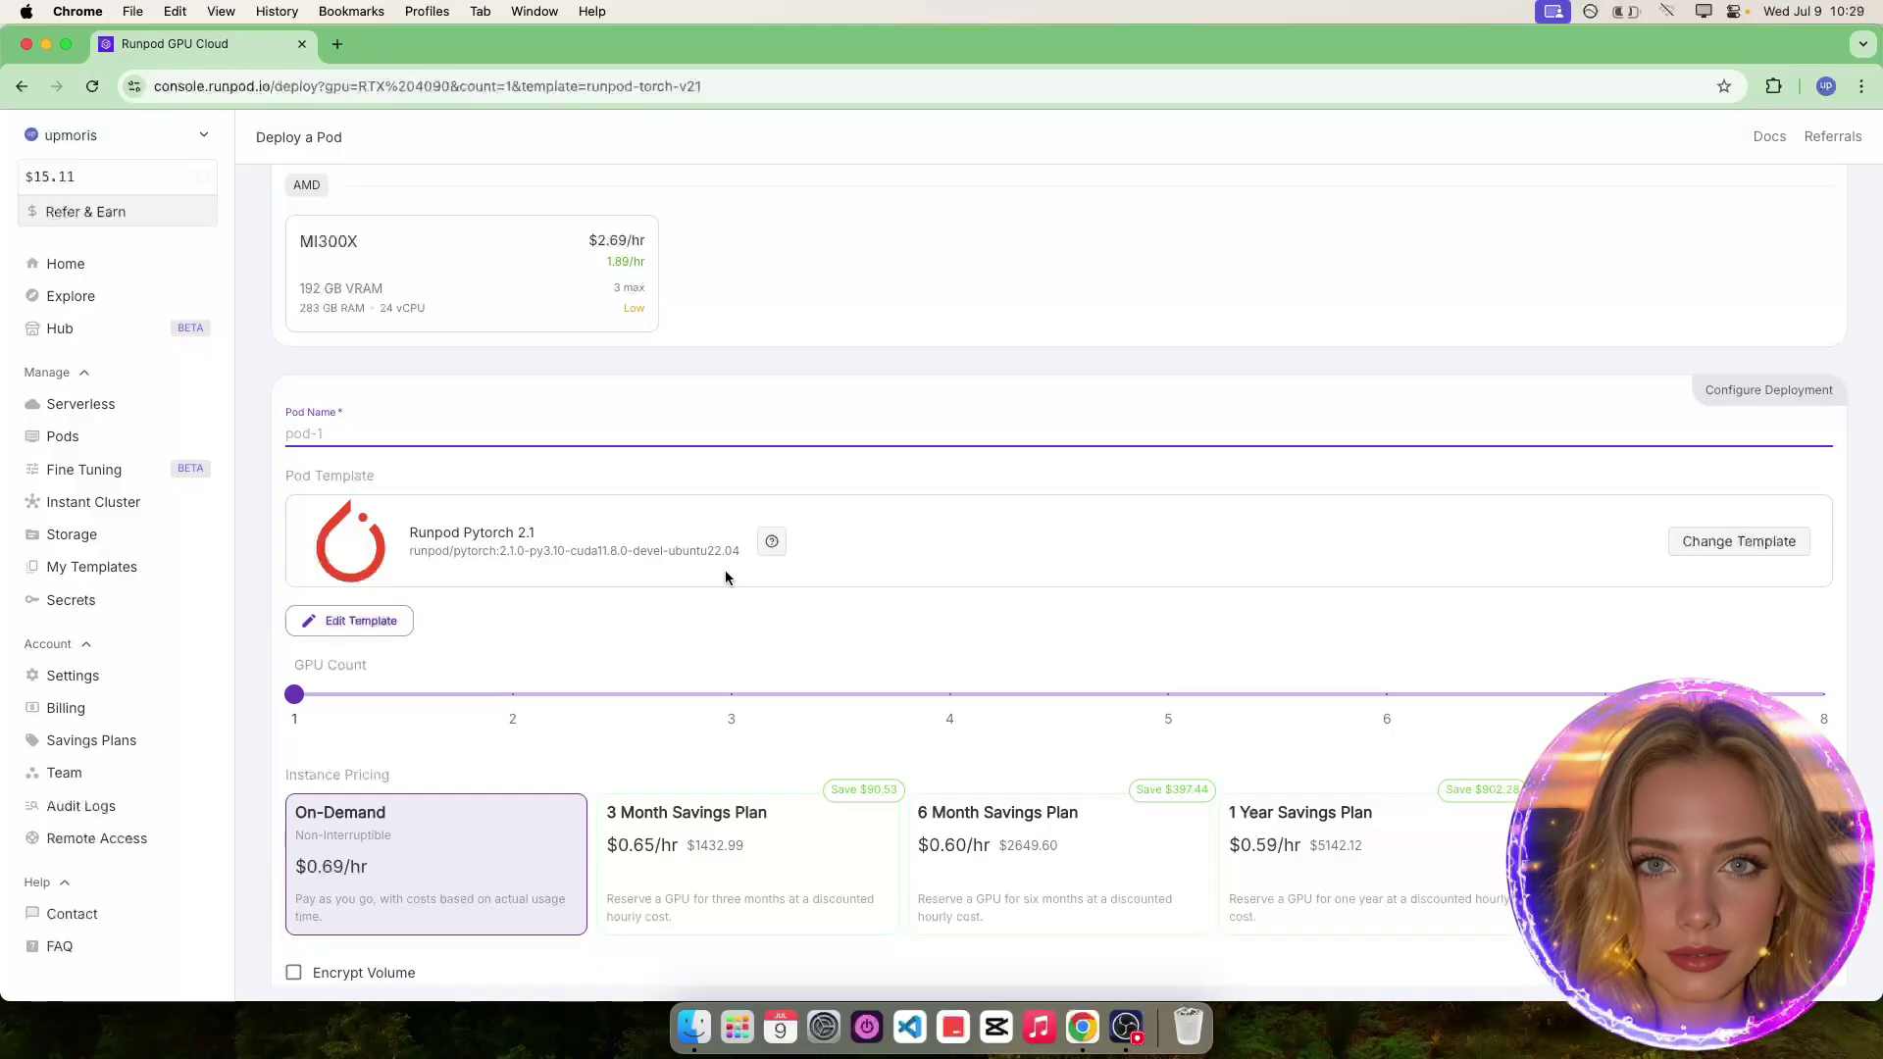
click(327, 624)
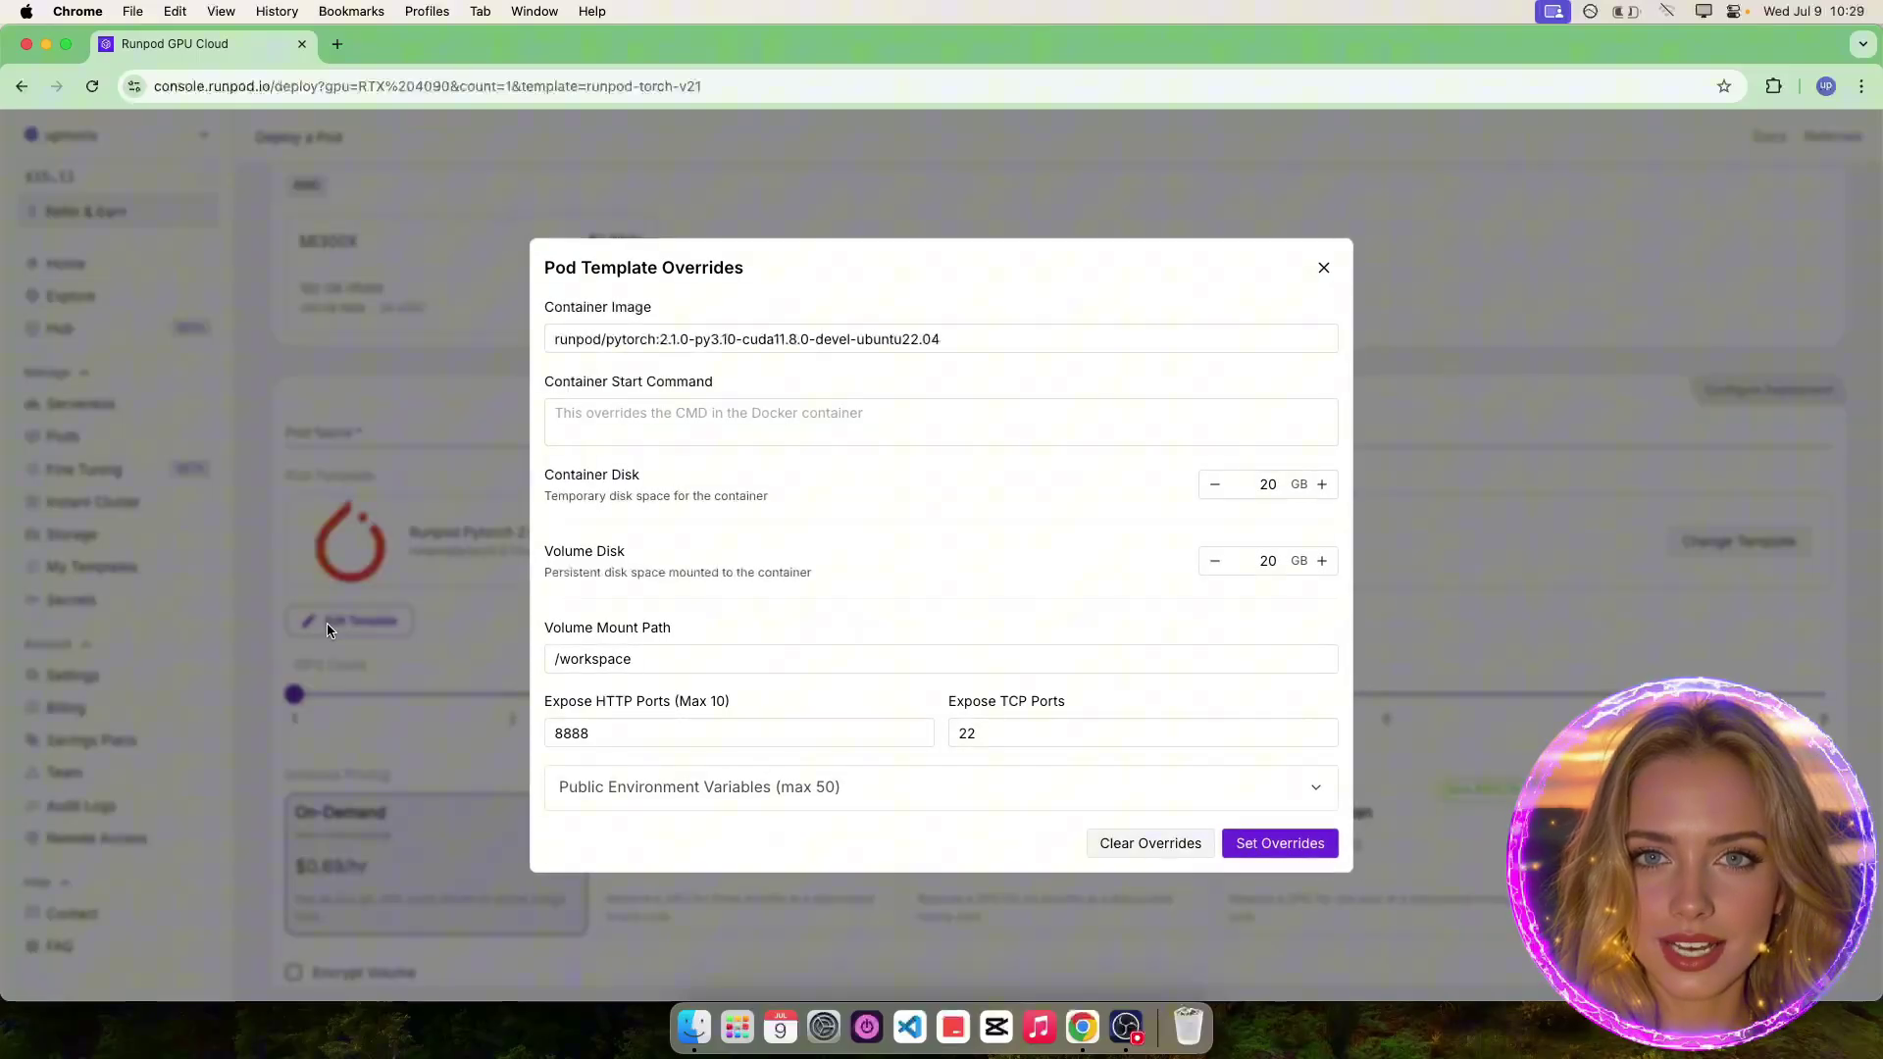
double_click(1270, 562)
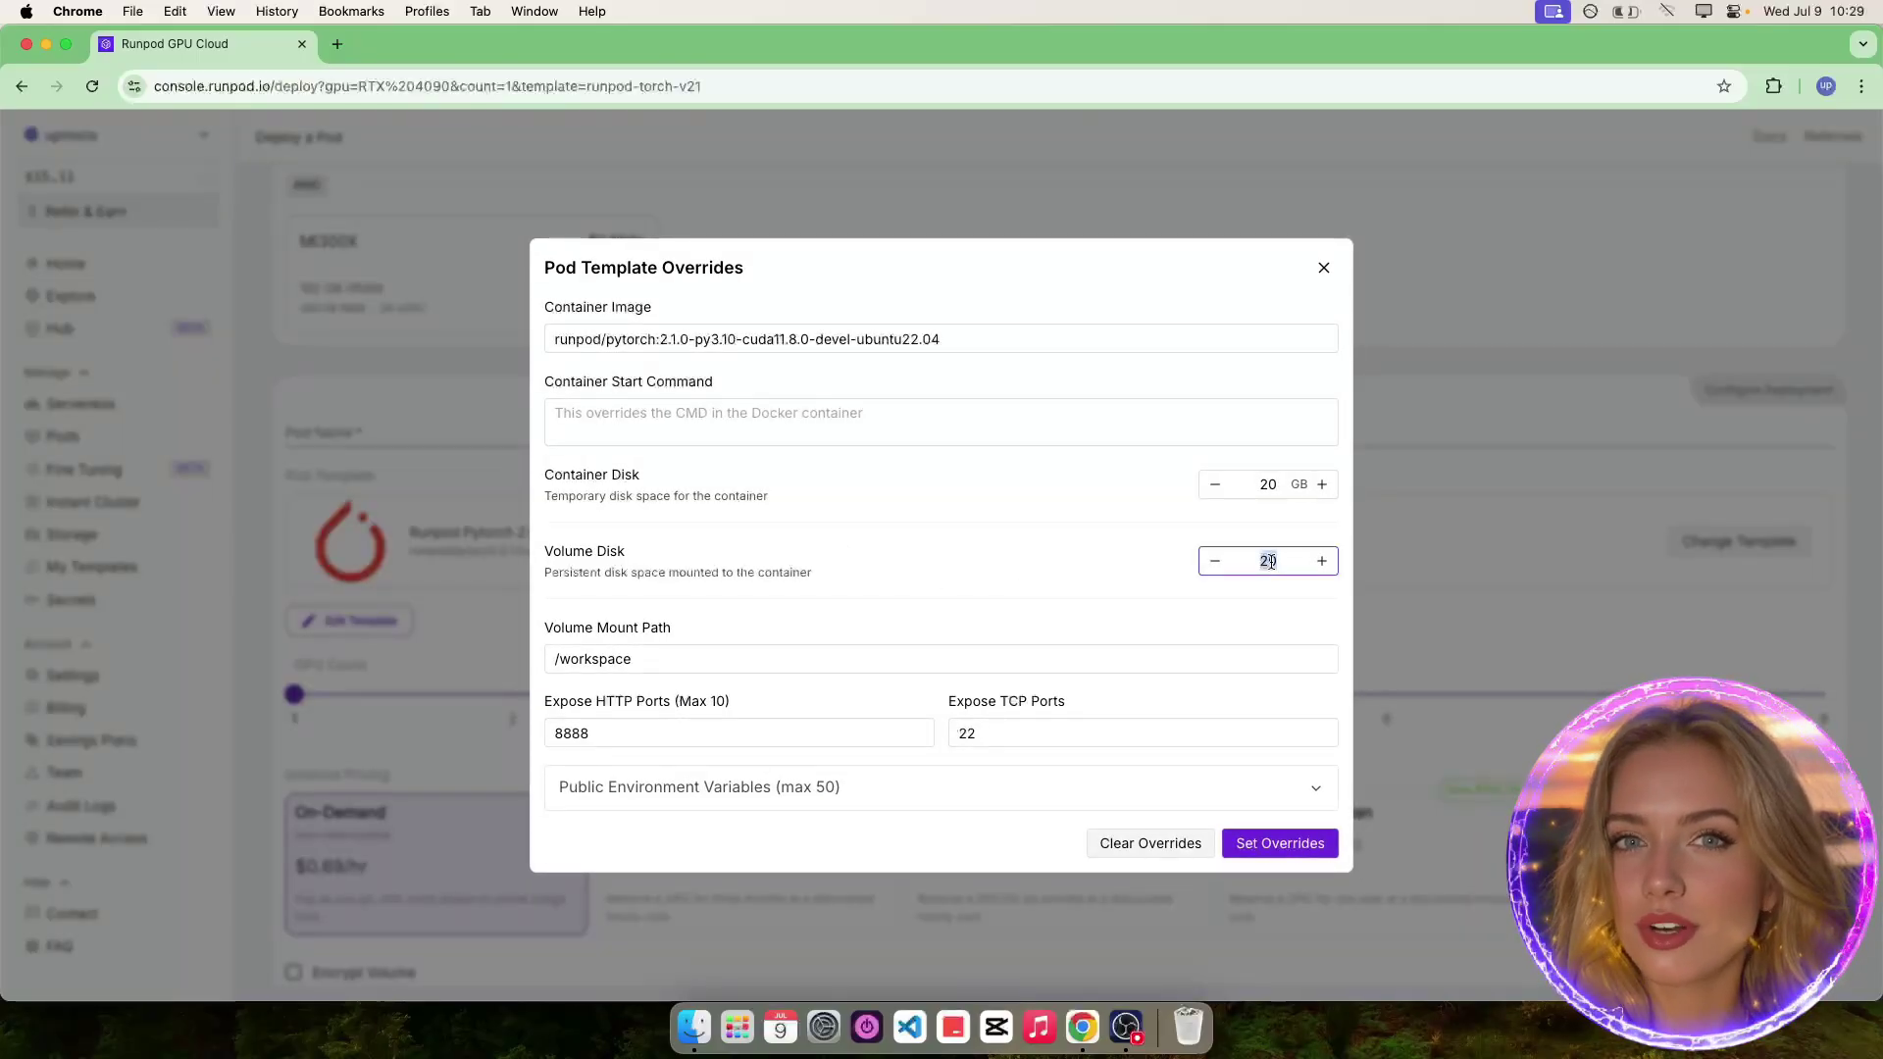
text(100)
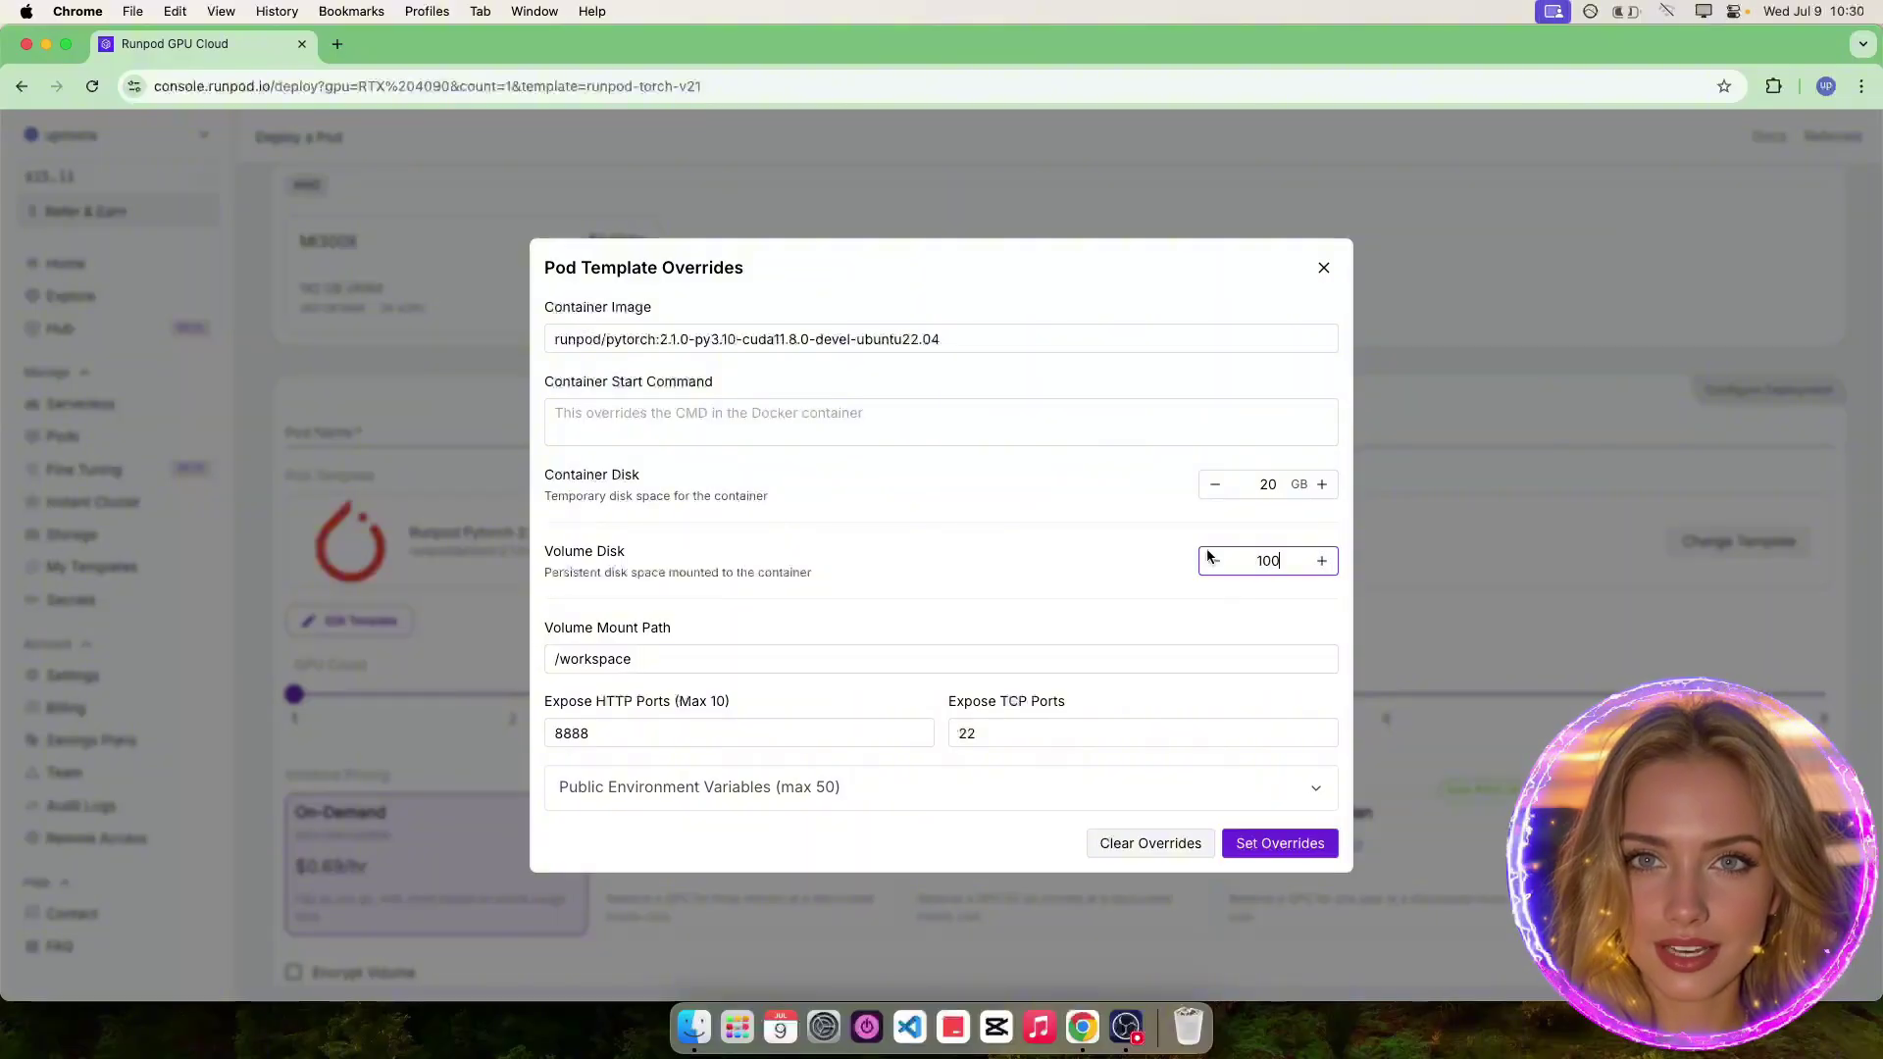
click(1124, 541)
double_click(1258, 483)
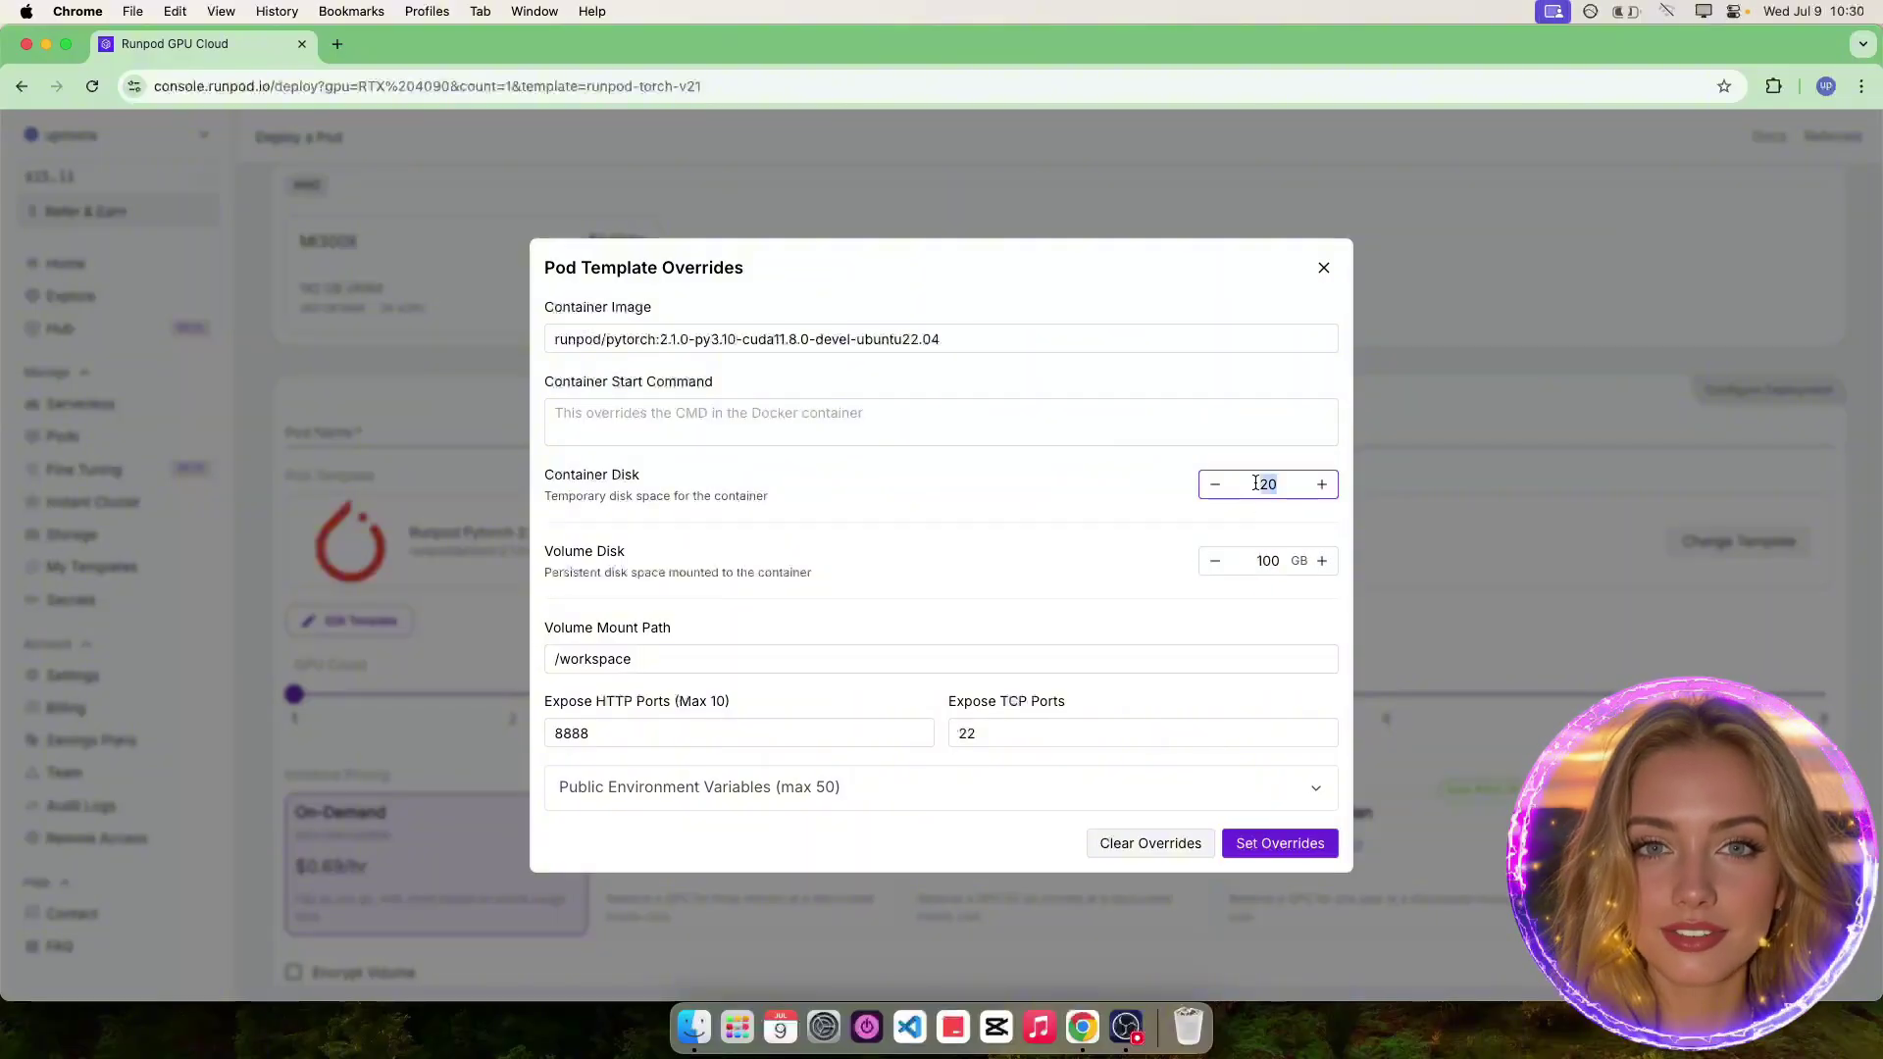
text(50)
click(1087, 515)
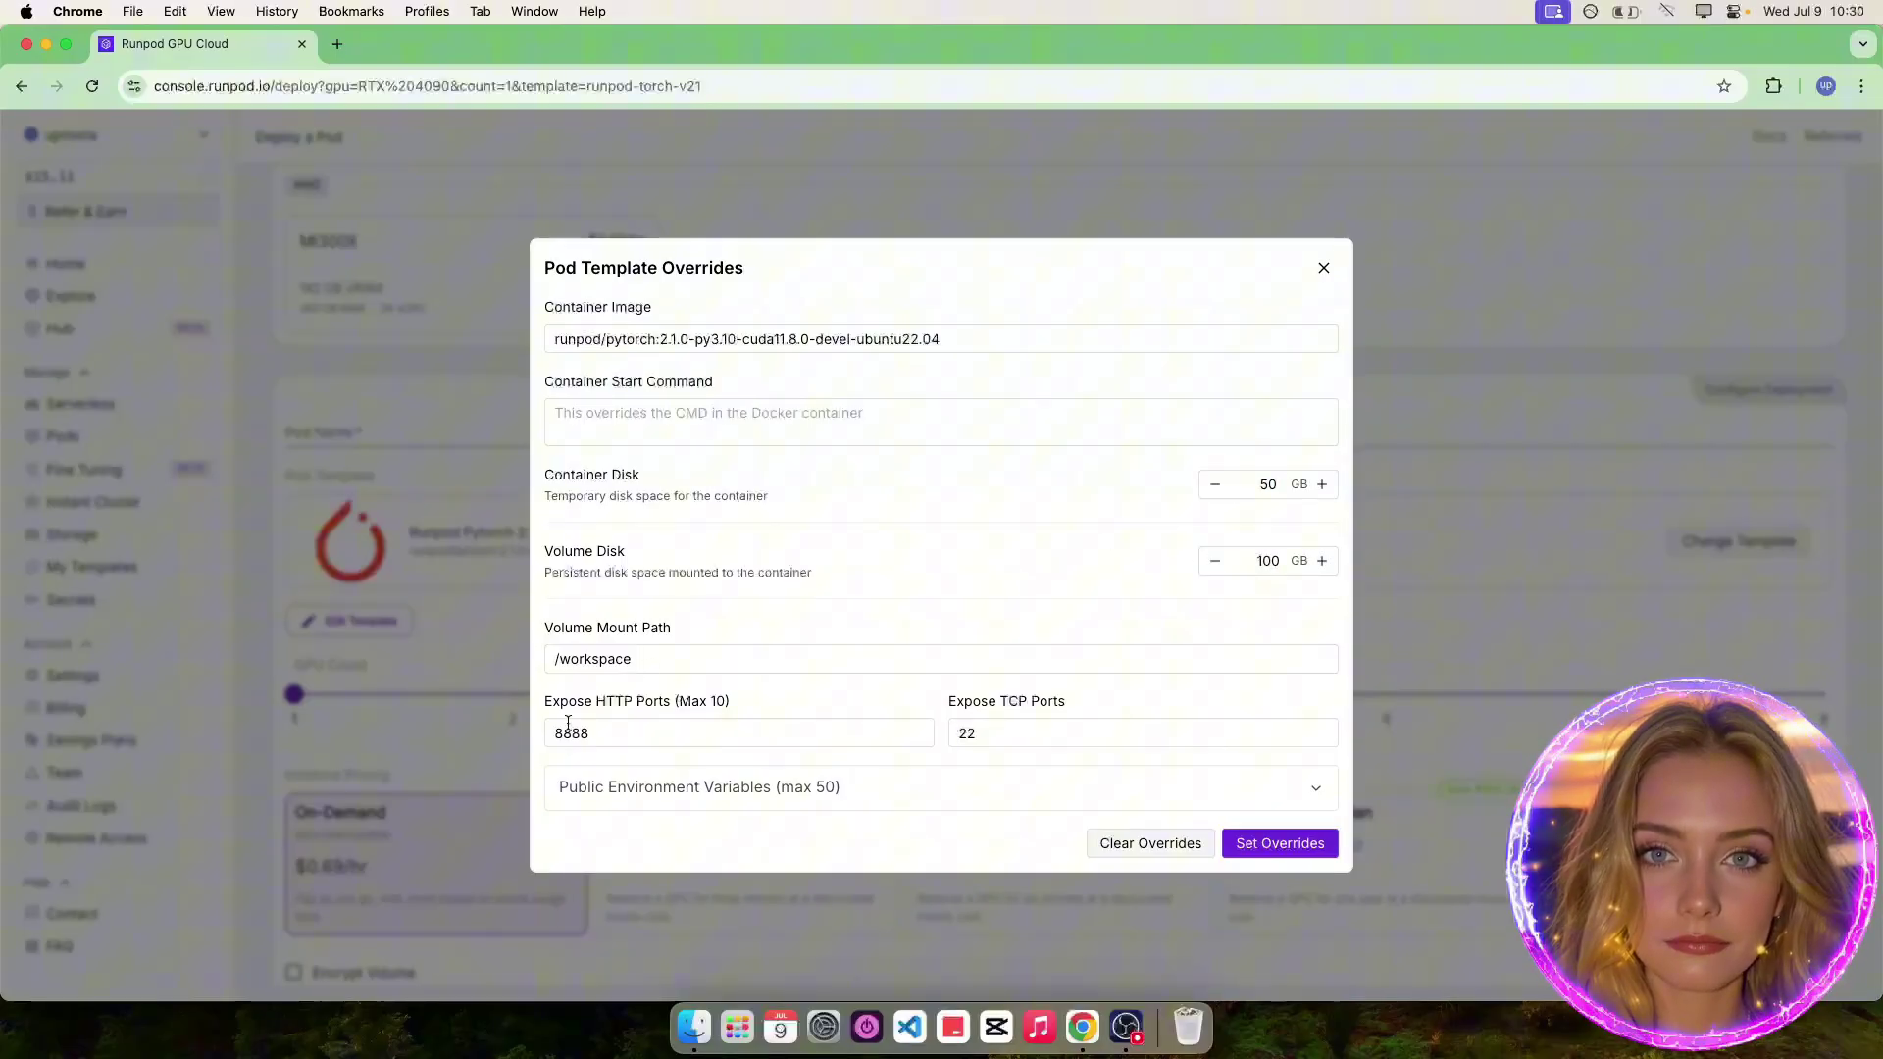
Expose HTTP ports 8888,8188 and apply the template overrides.
click(618, 726)
text(,)
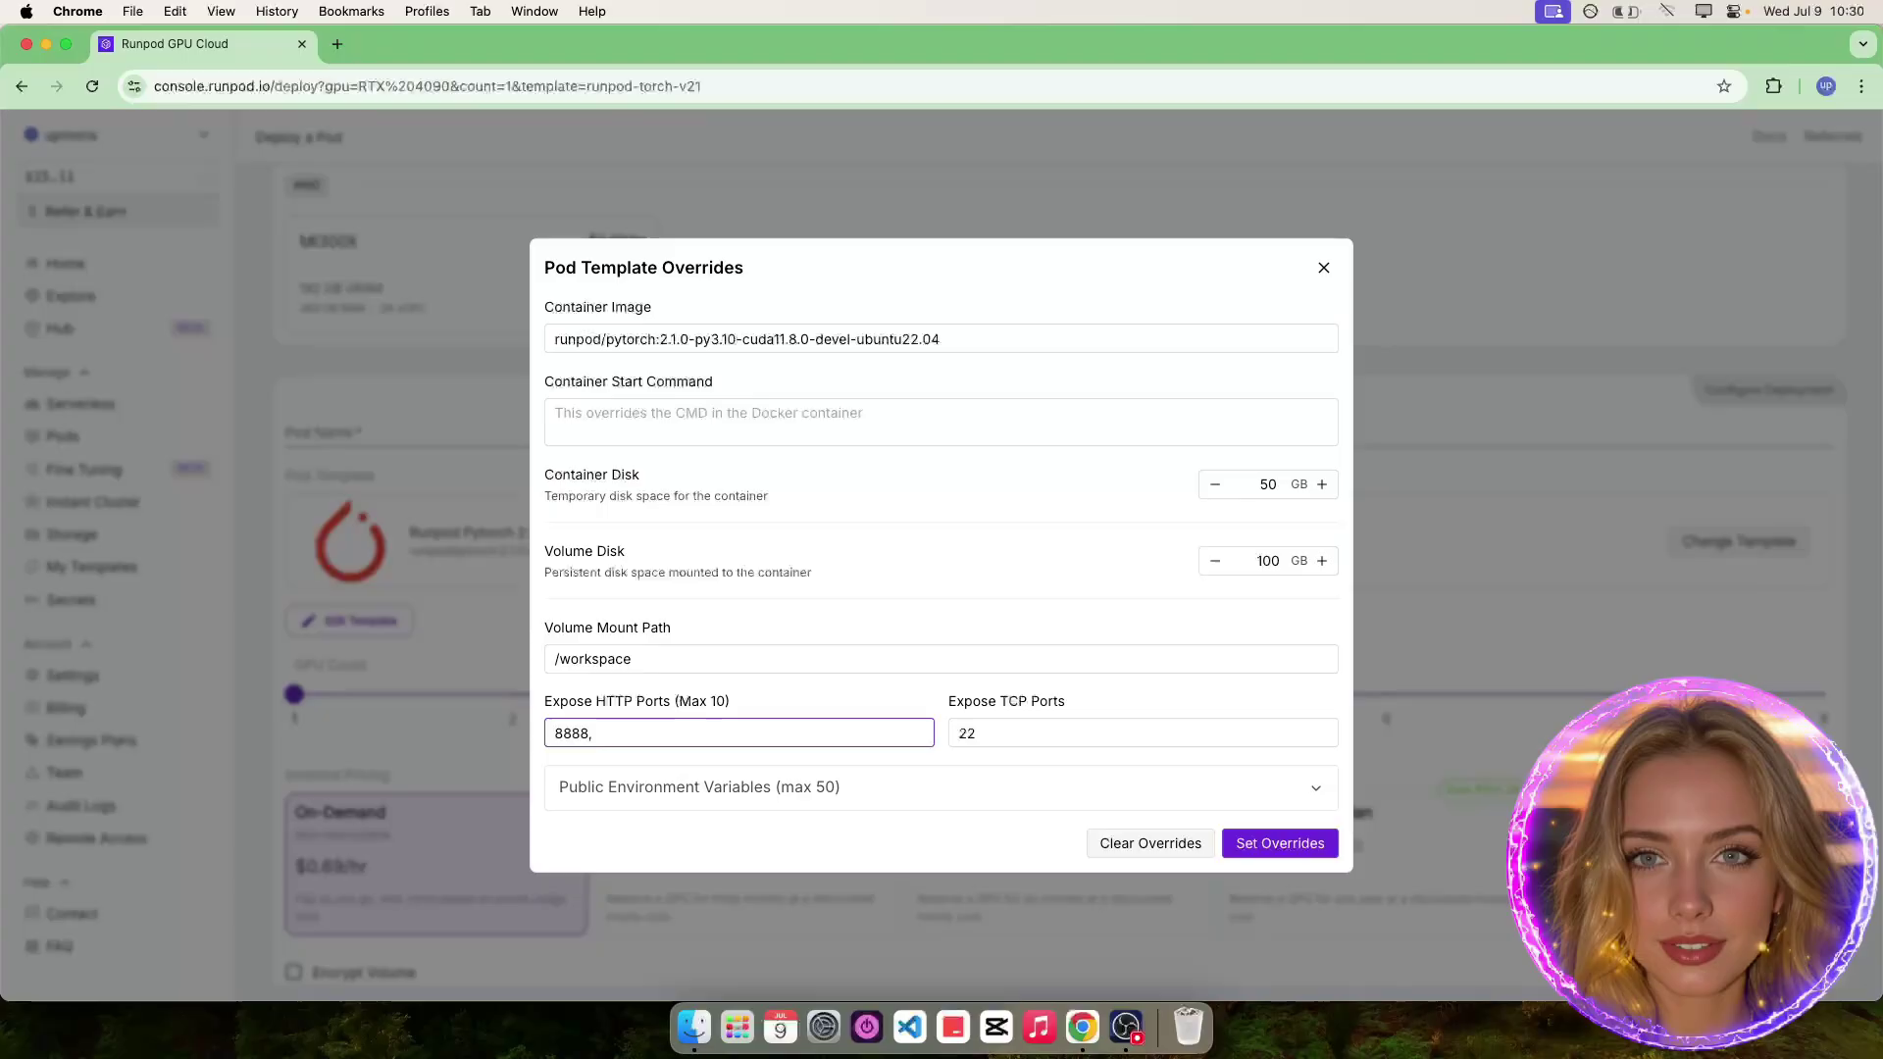
text(8188)
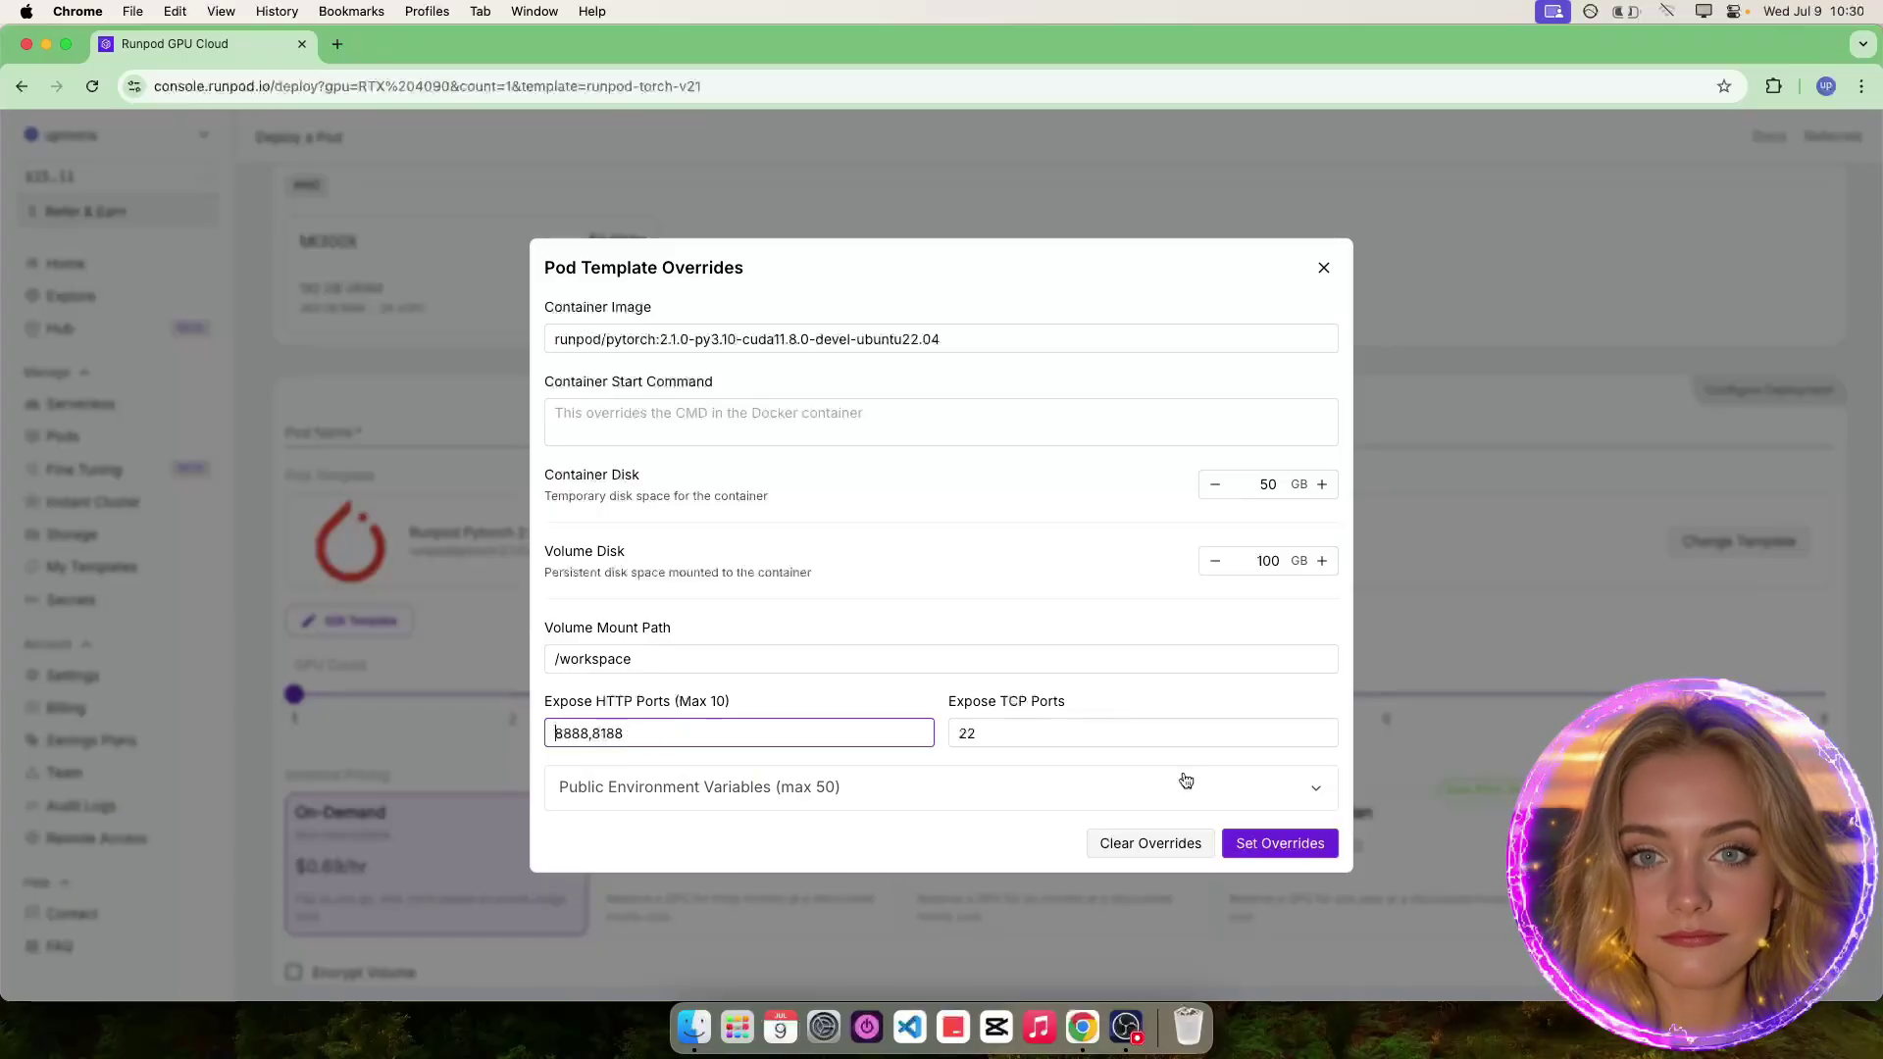
click(1288, 852)
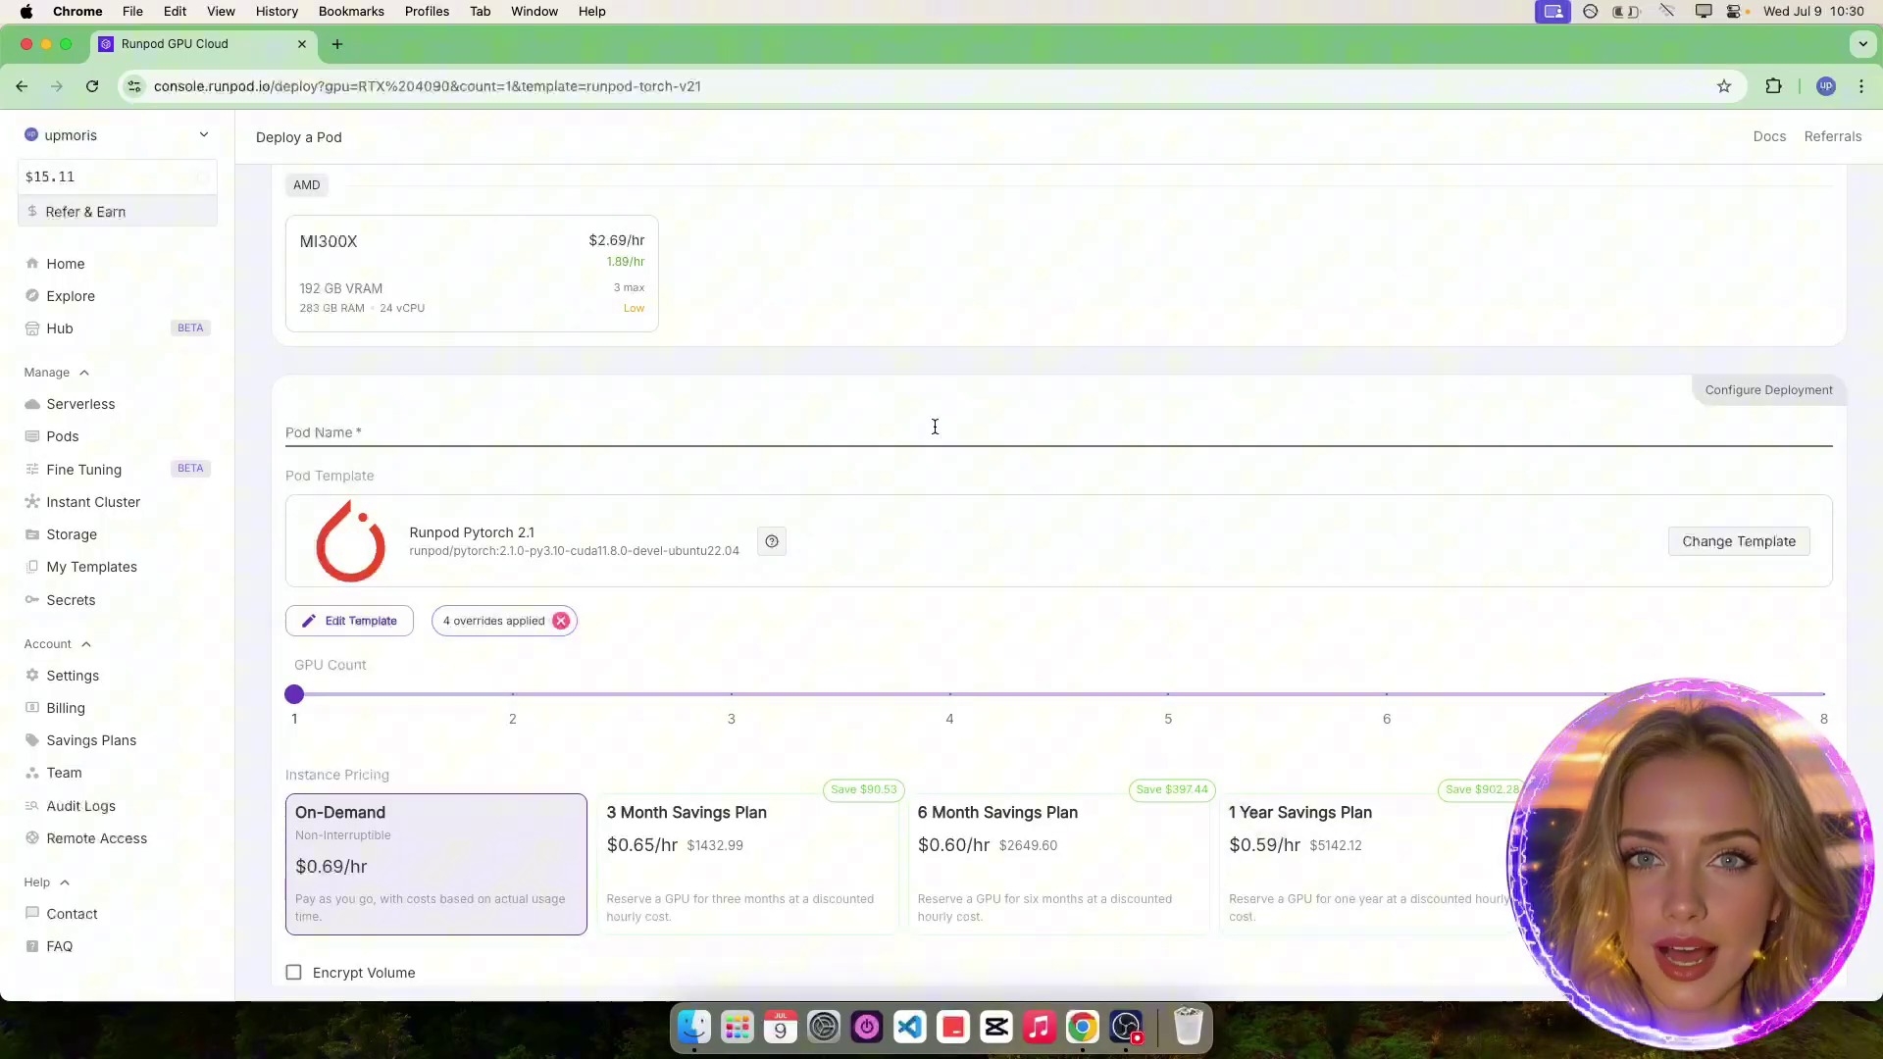
Name the pod 'pod 1' and deploy it on demand.
text(pod)
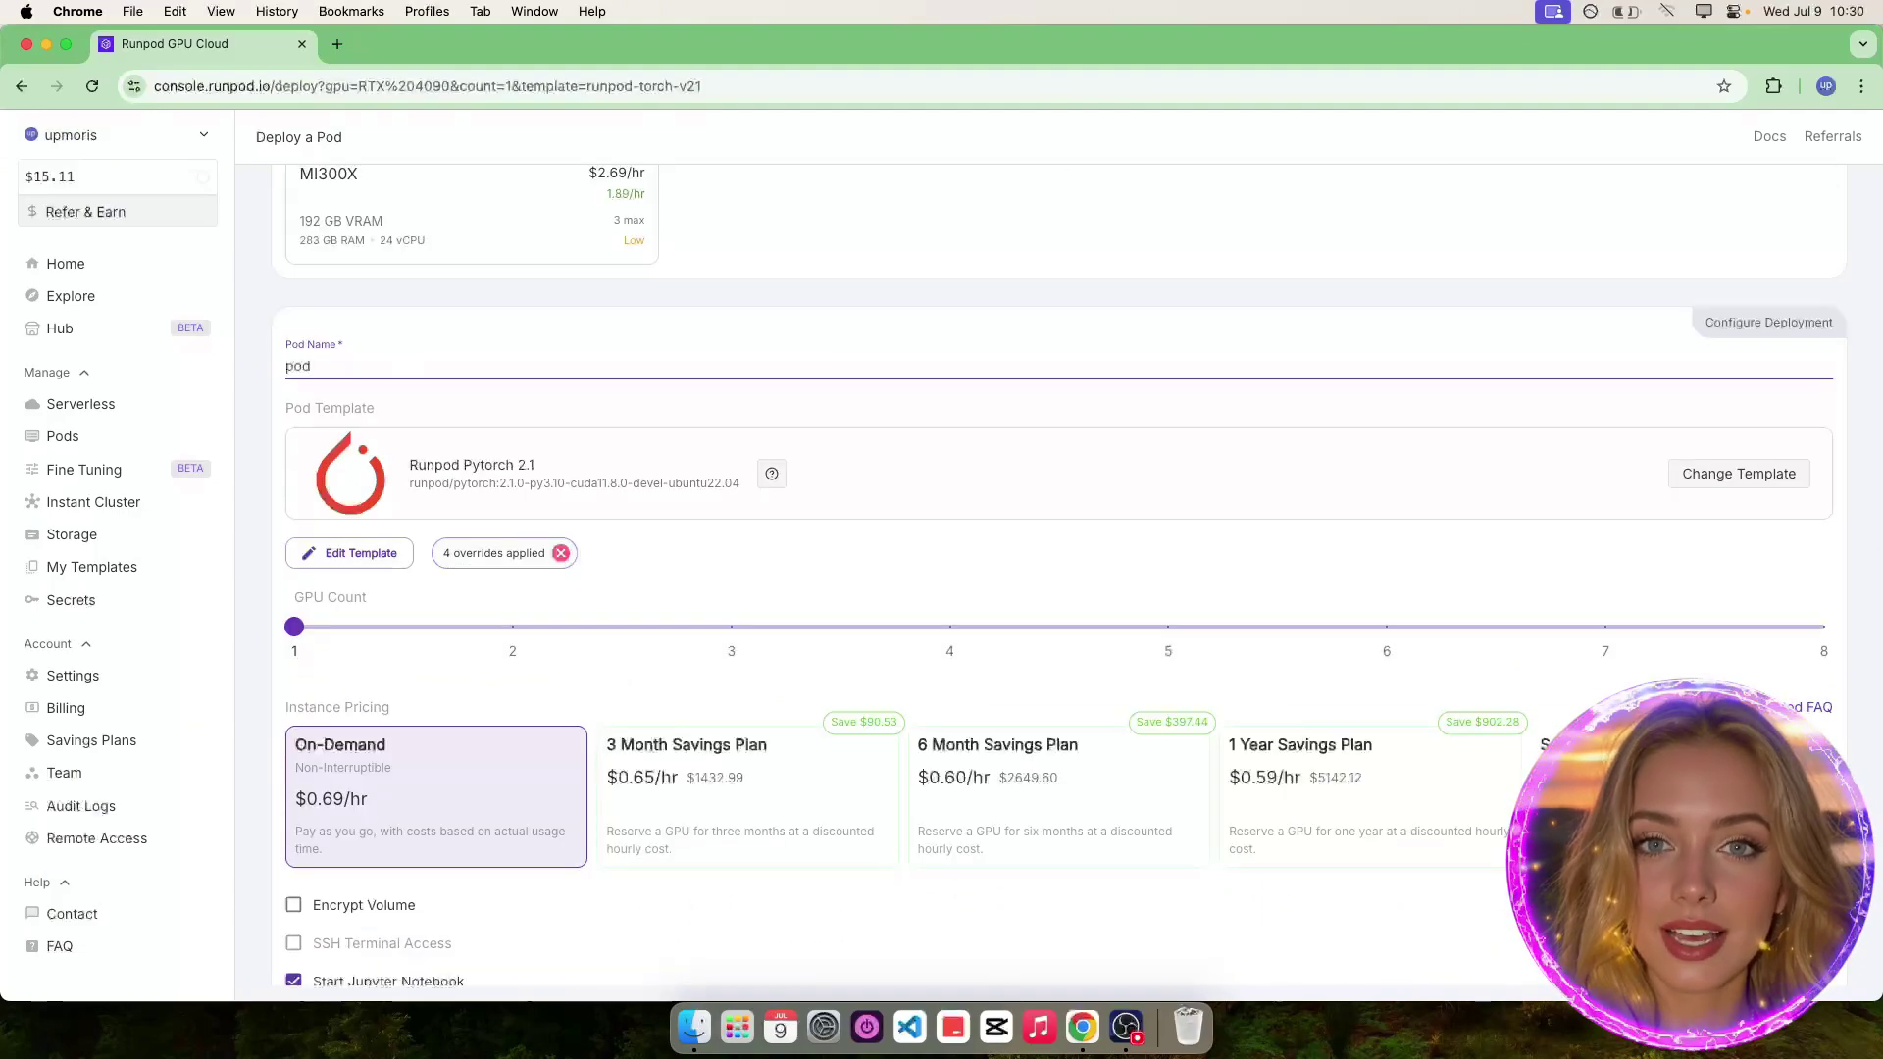
text( 1)
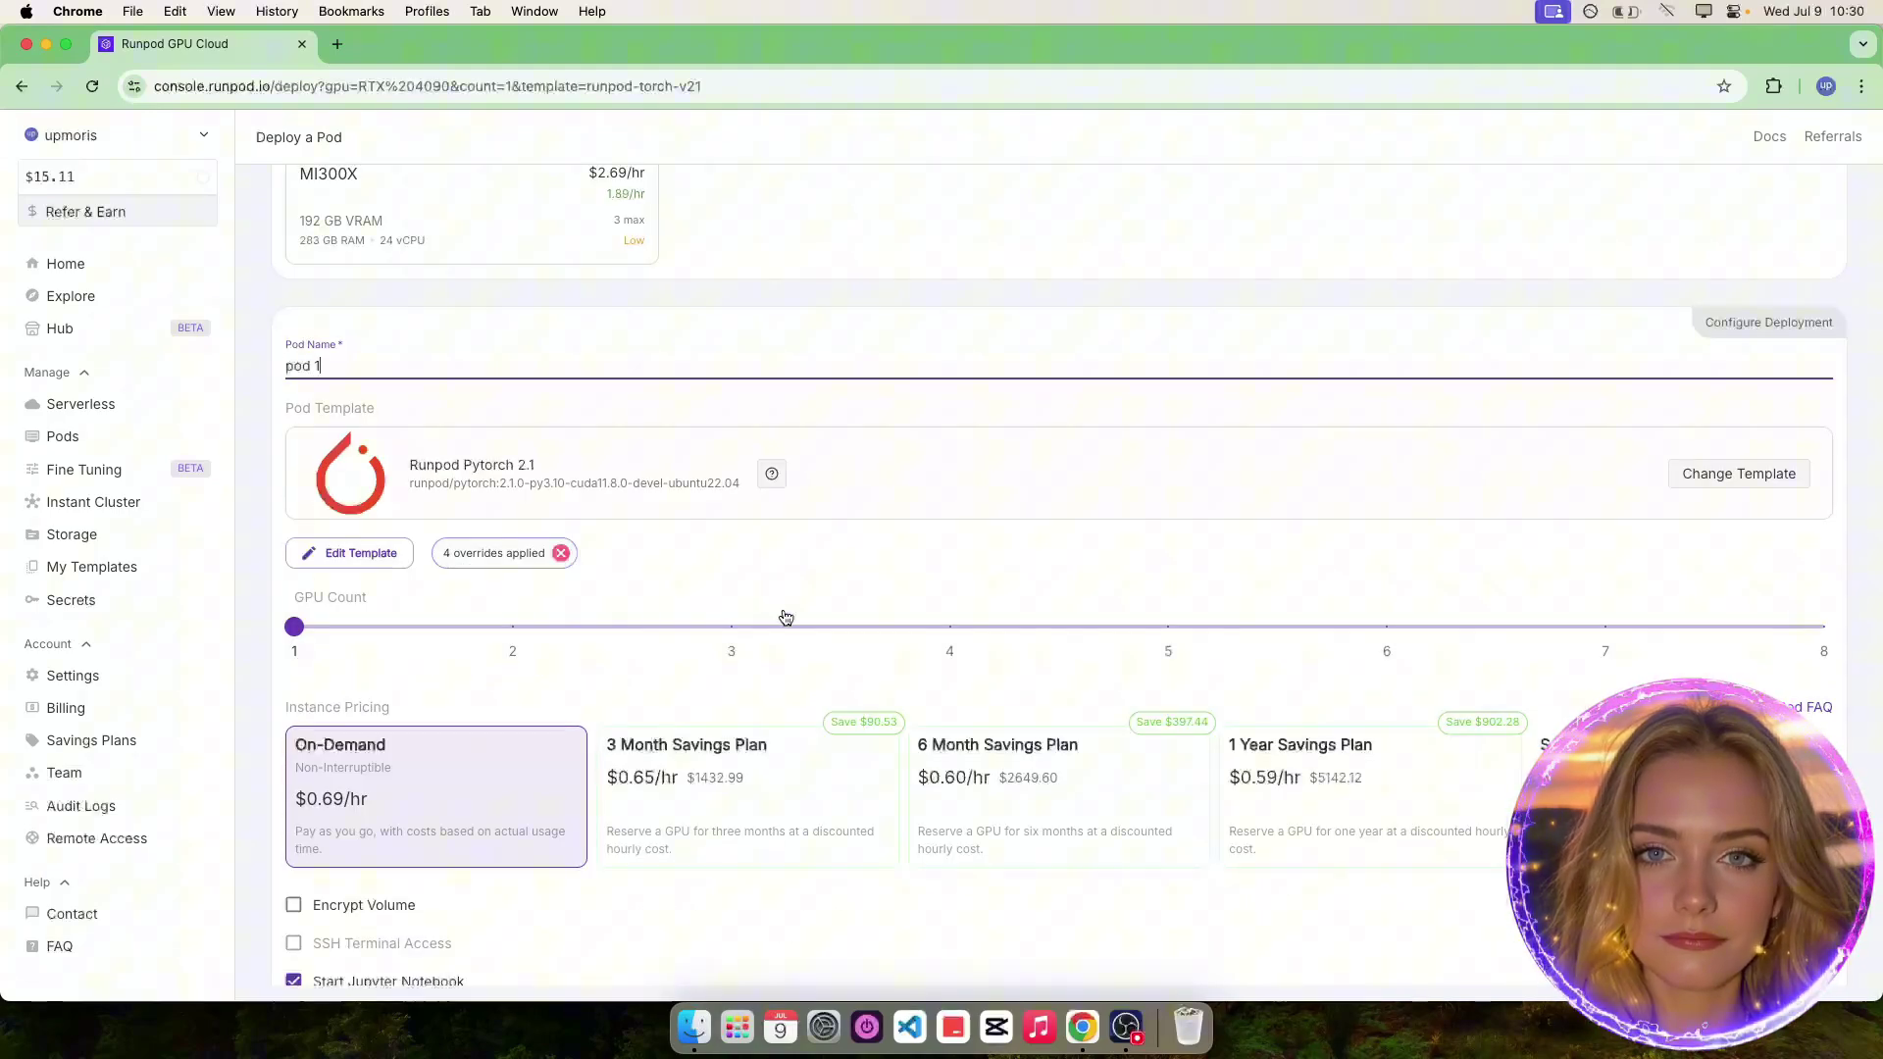
click(785, 618)
scroll(793, 589, down, 1)
scroll(793, 590, down, 3)
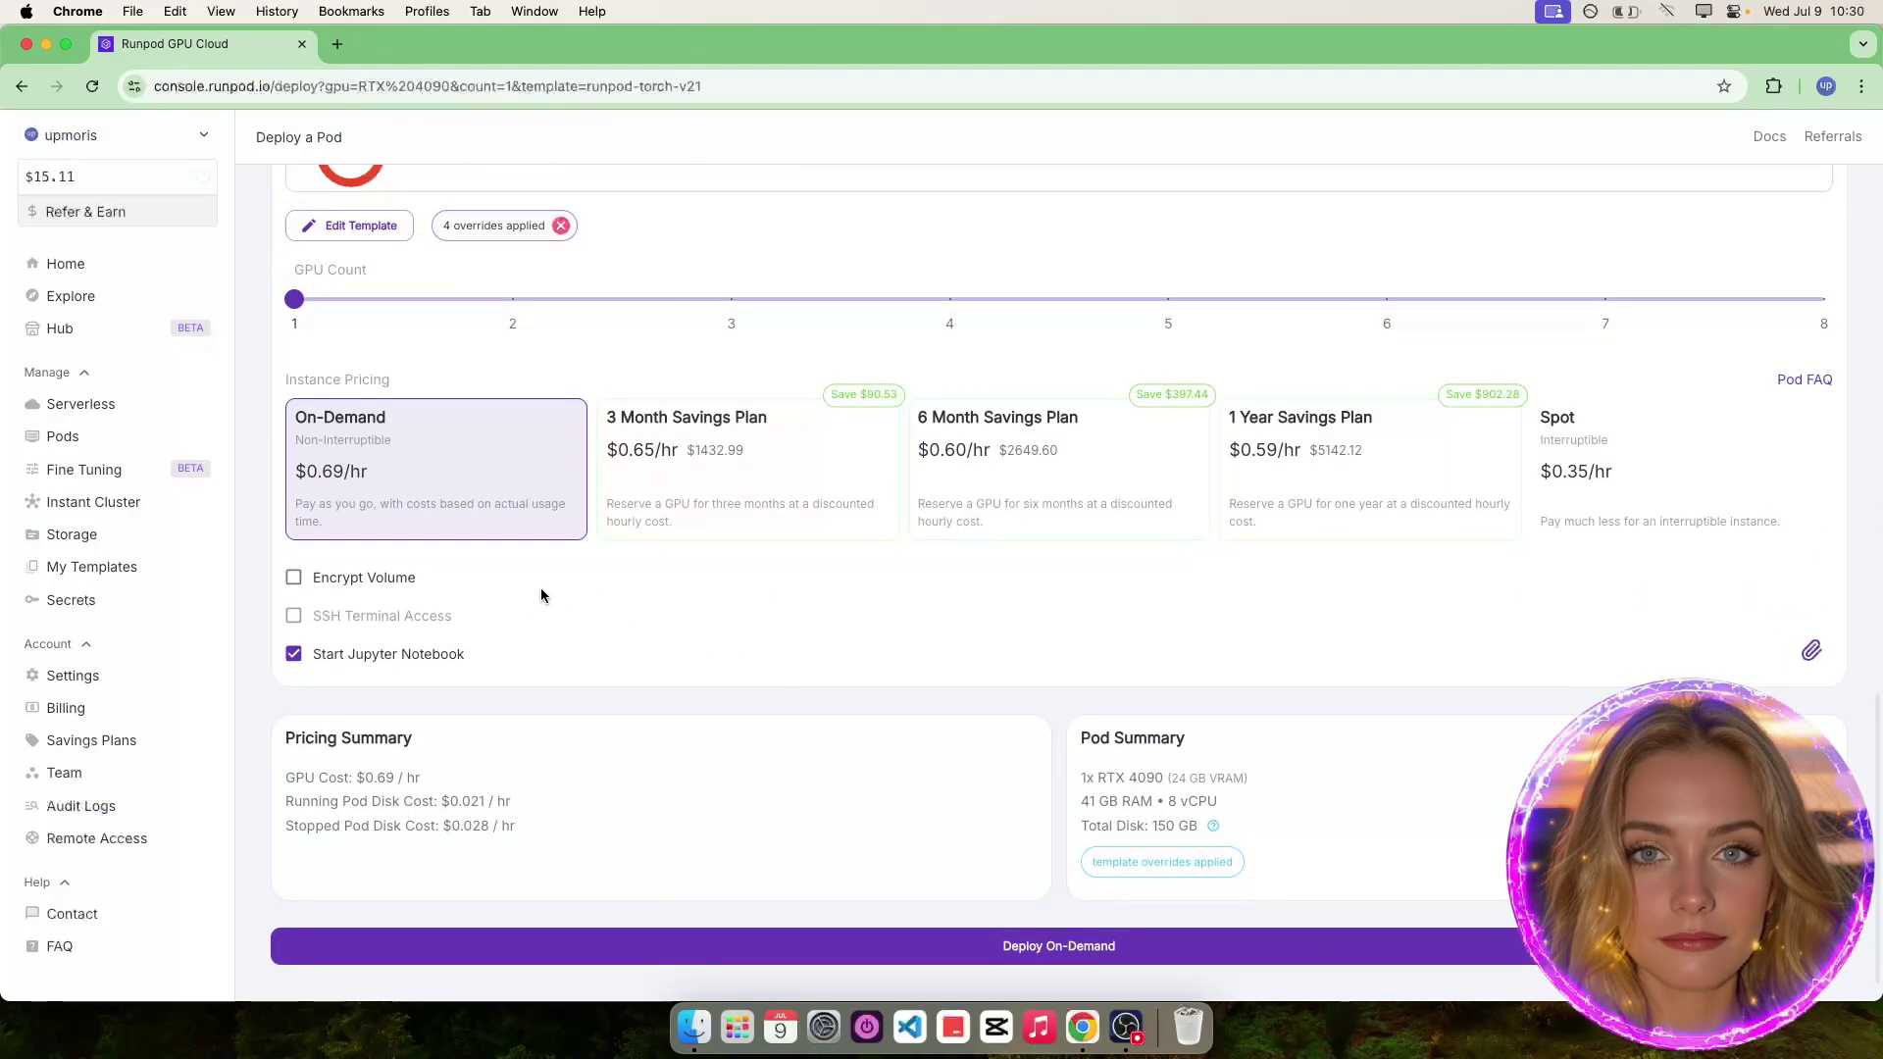
click(1144, 950)
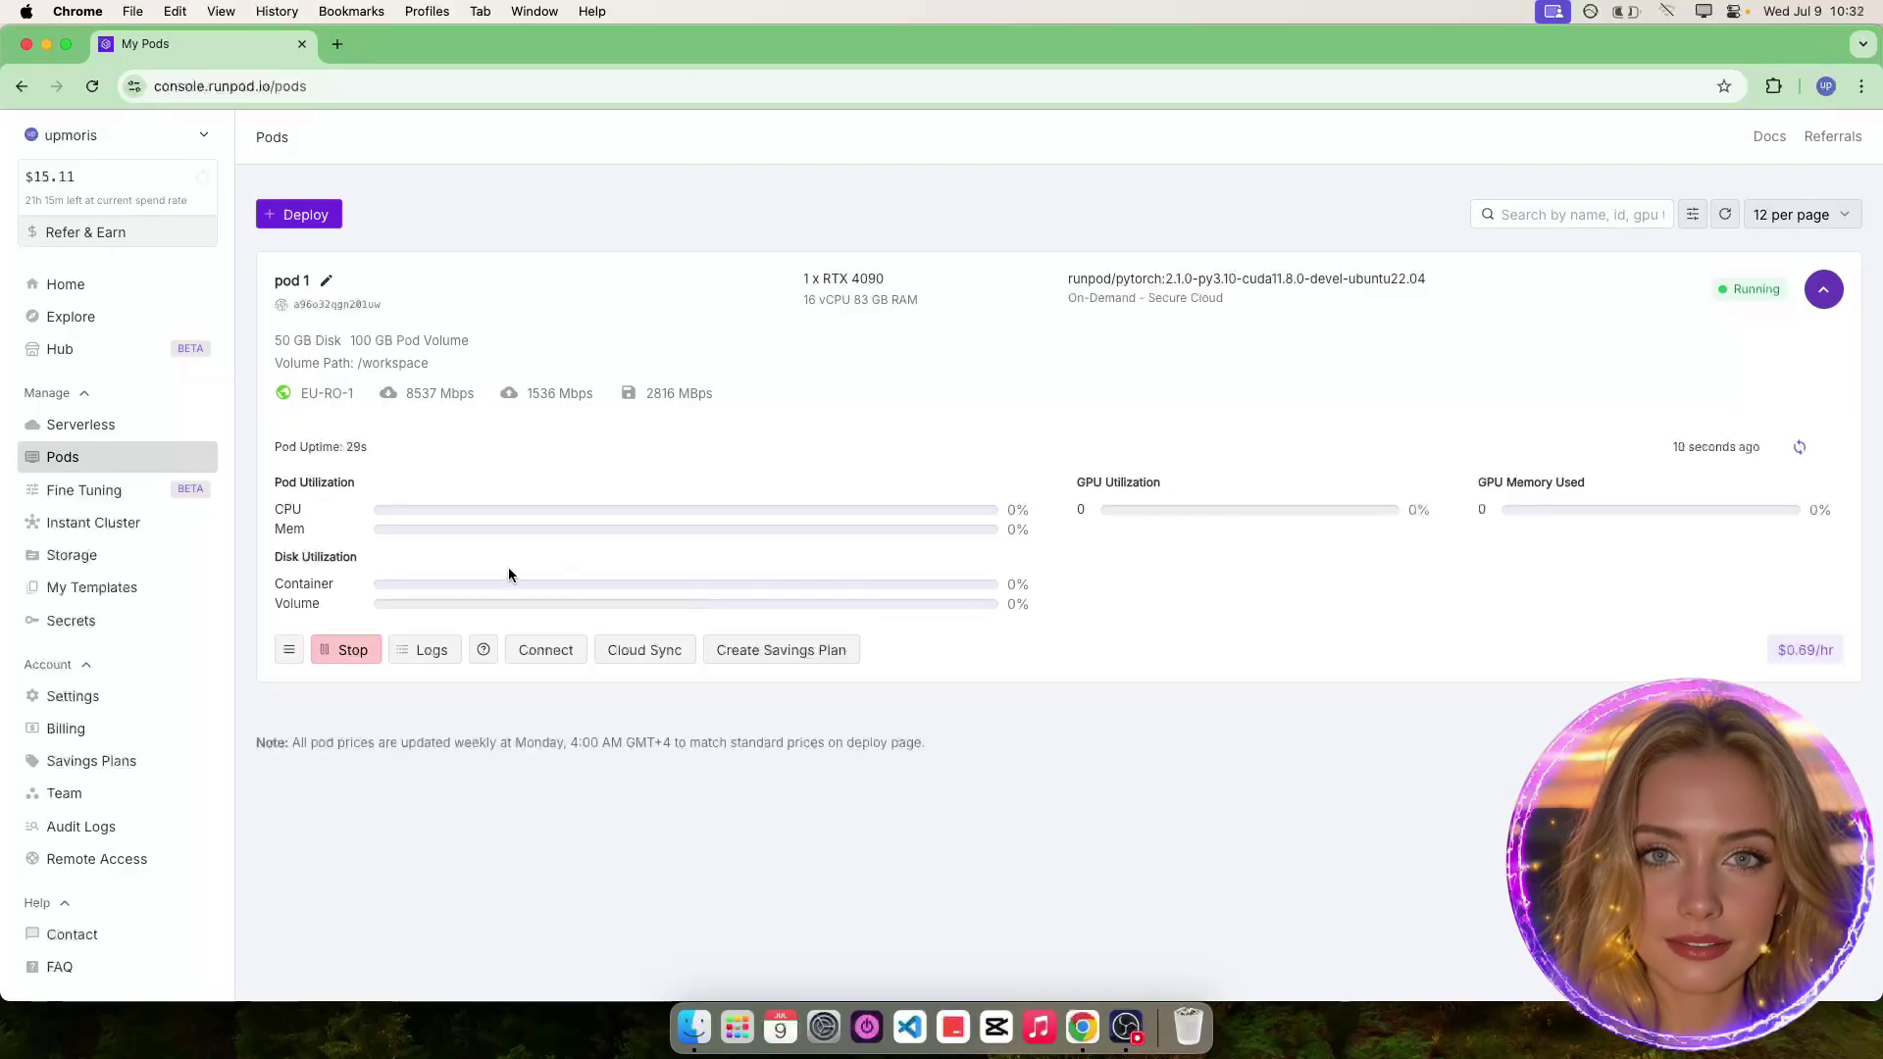
Open JupyterLab on pod 1, upload setup.sh and start.sh to workspace, and open a terminal.
click(547, 651)
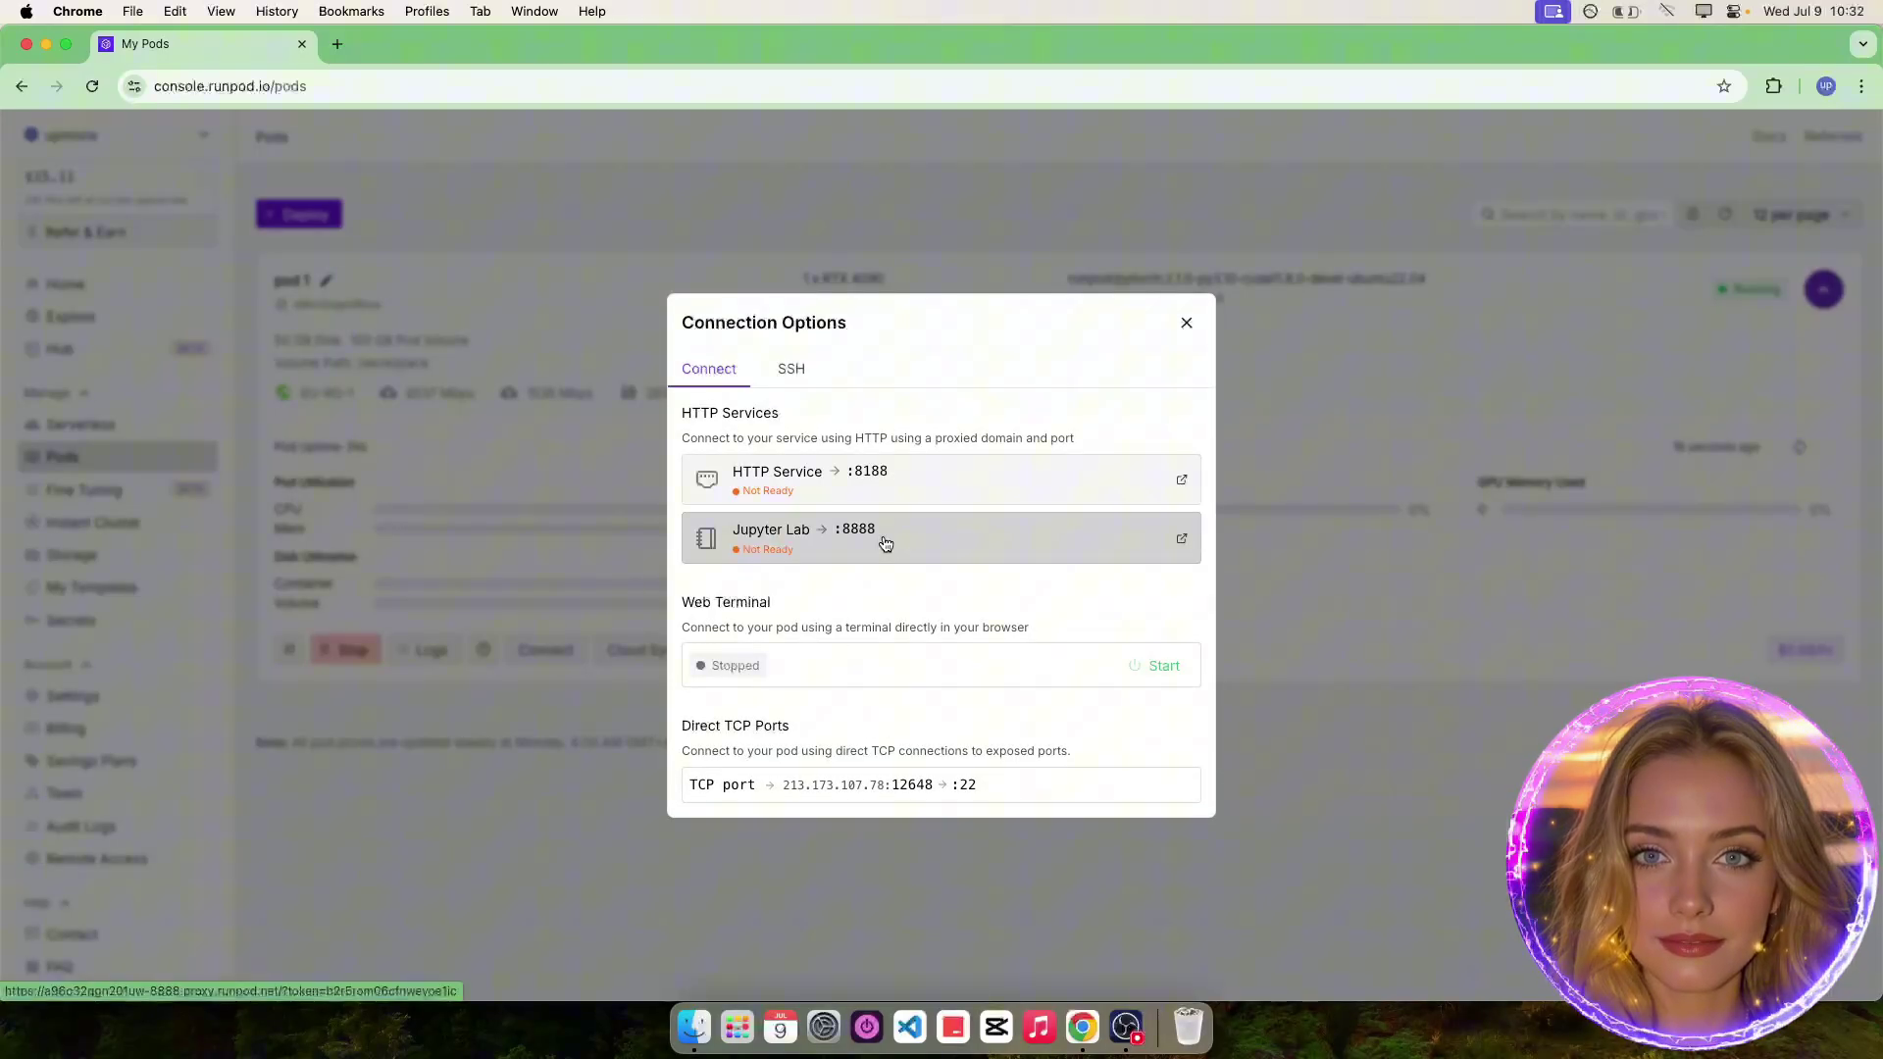
click(880, 539)
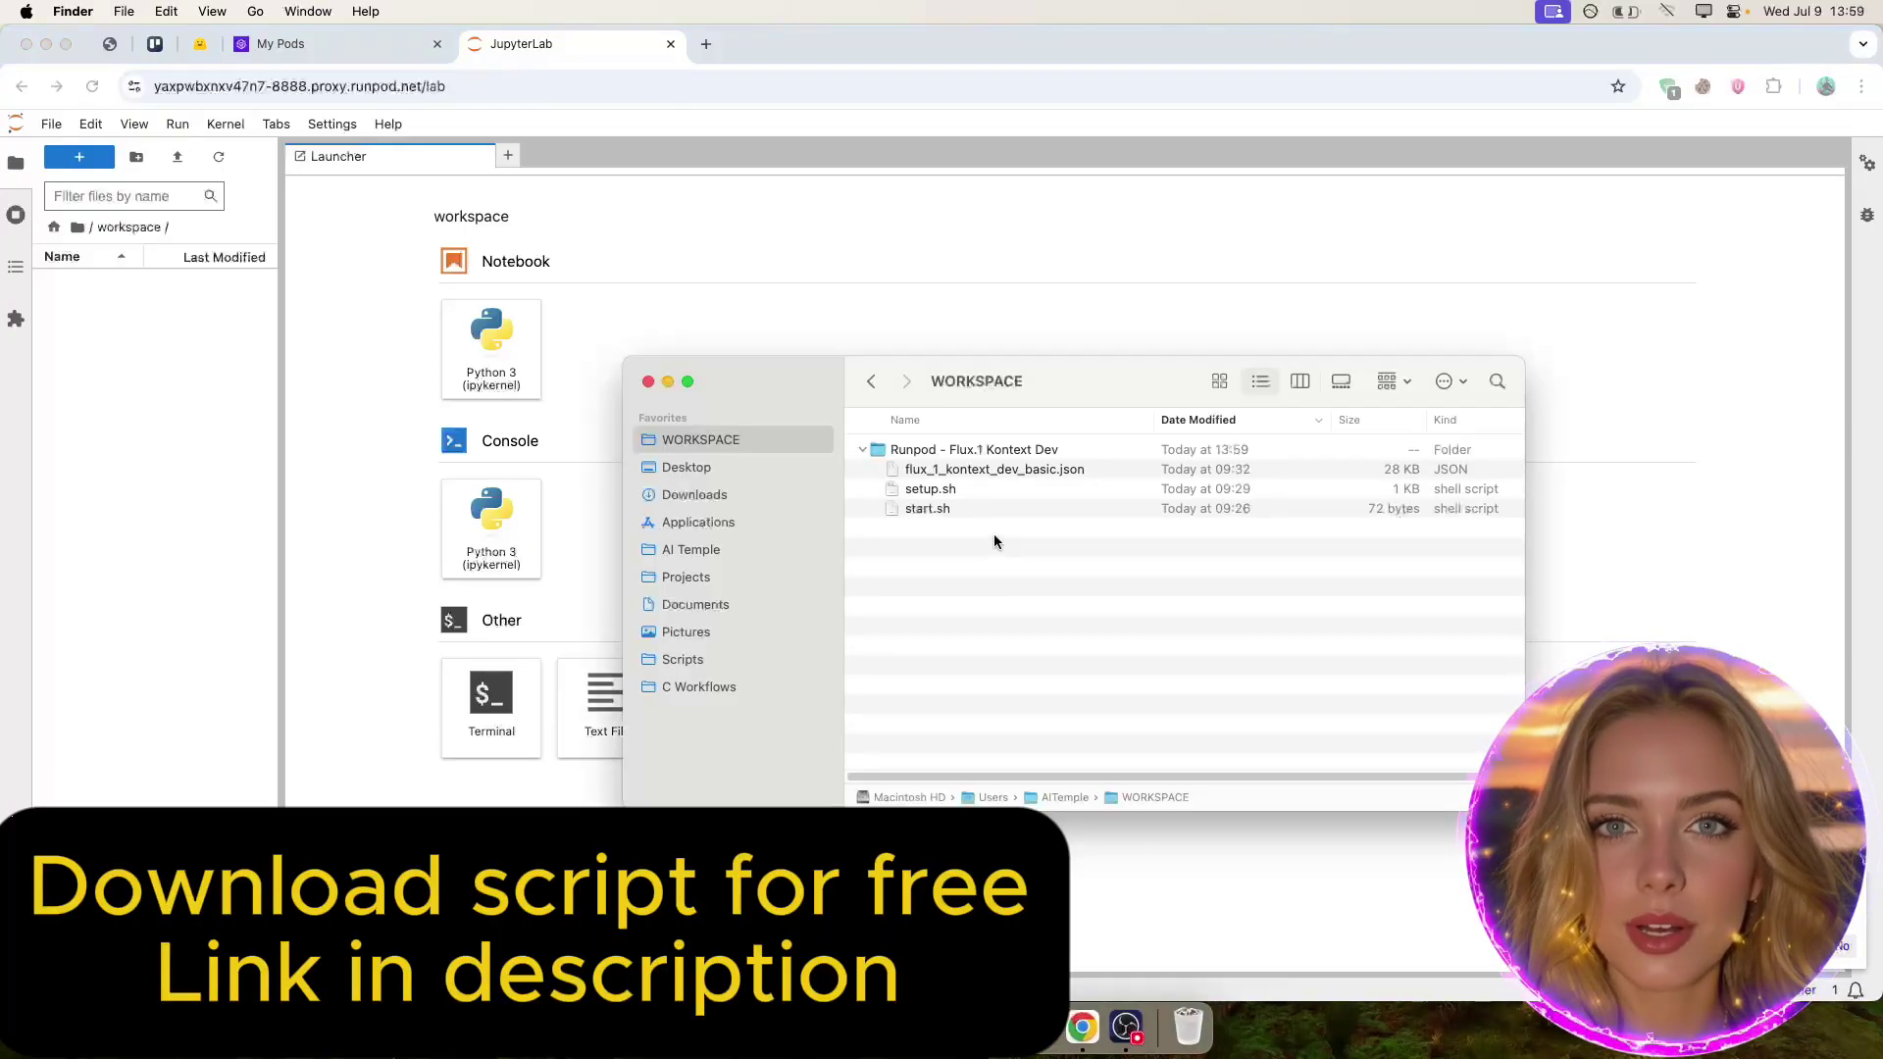
click(927, 509)
shift+click(945, 489)
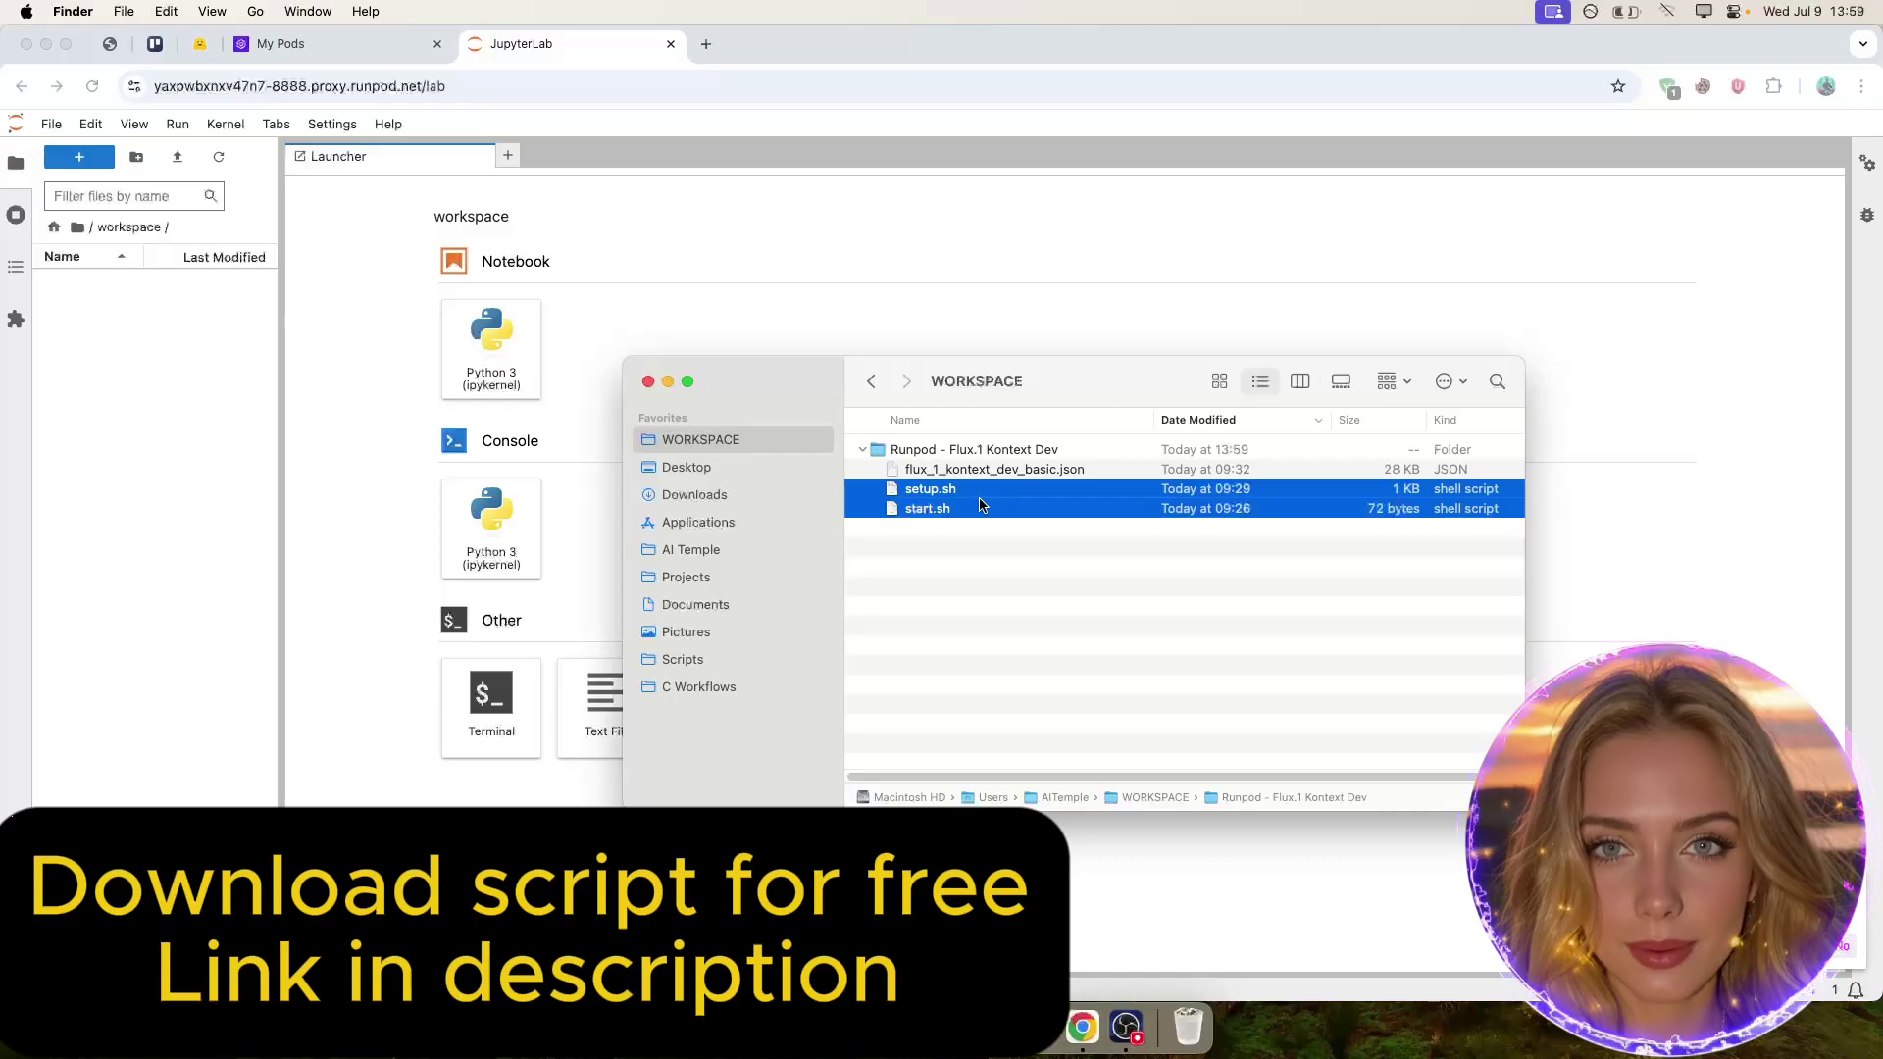
drag(979, 506, 102, 370)
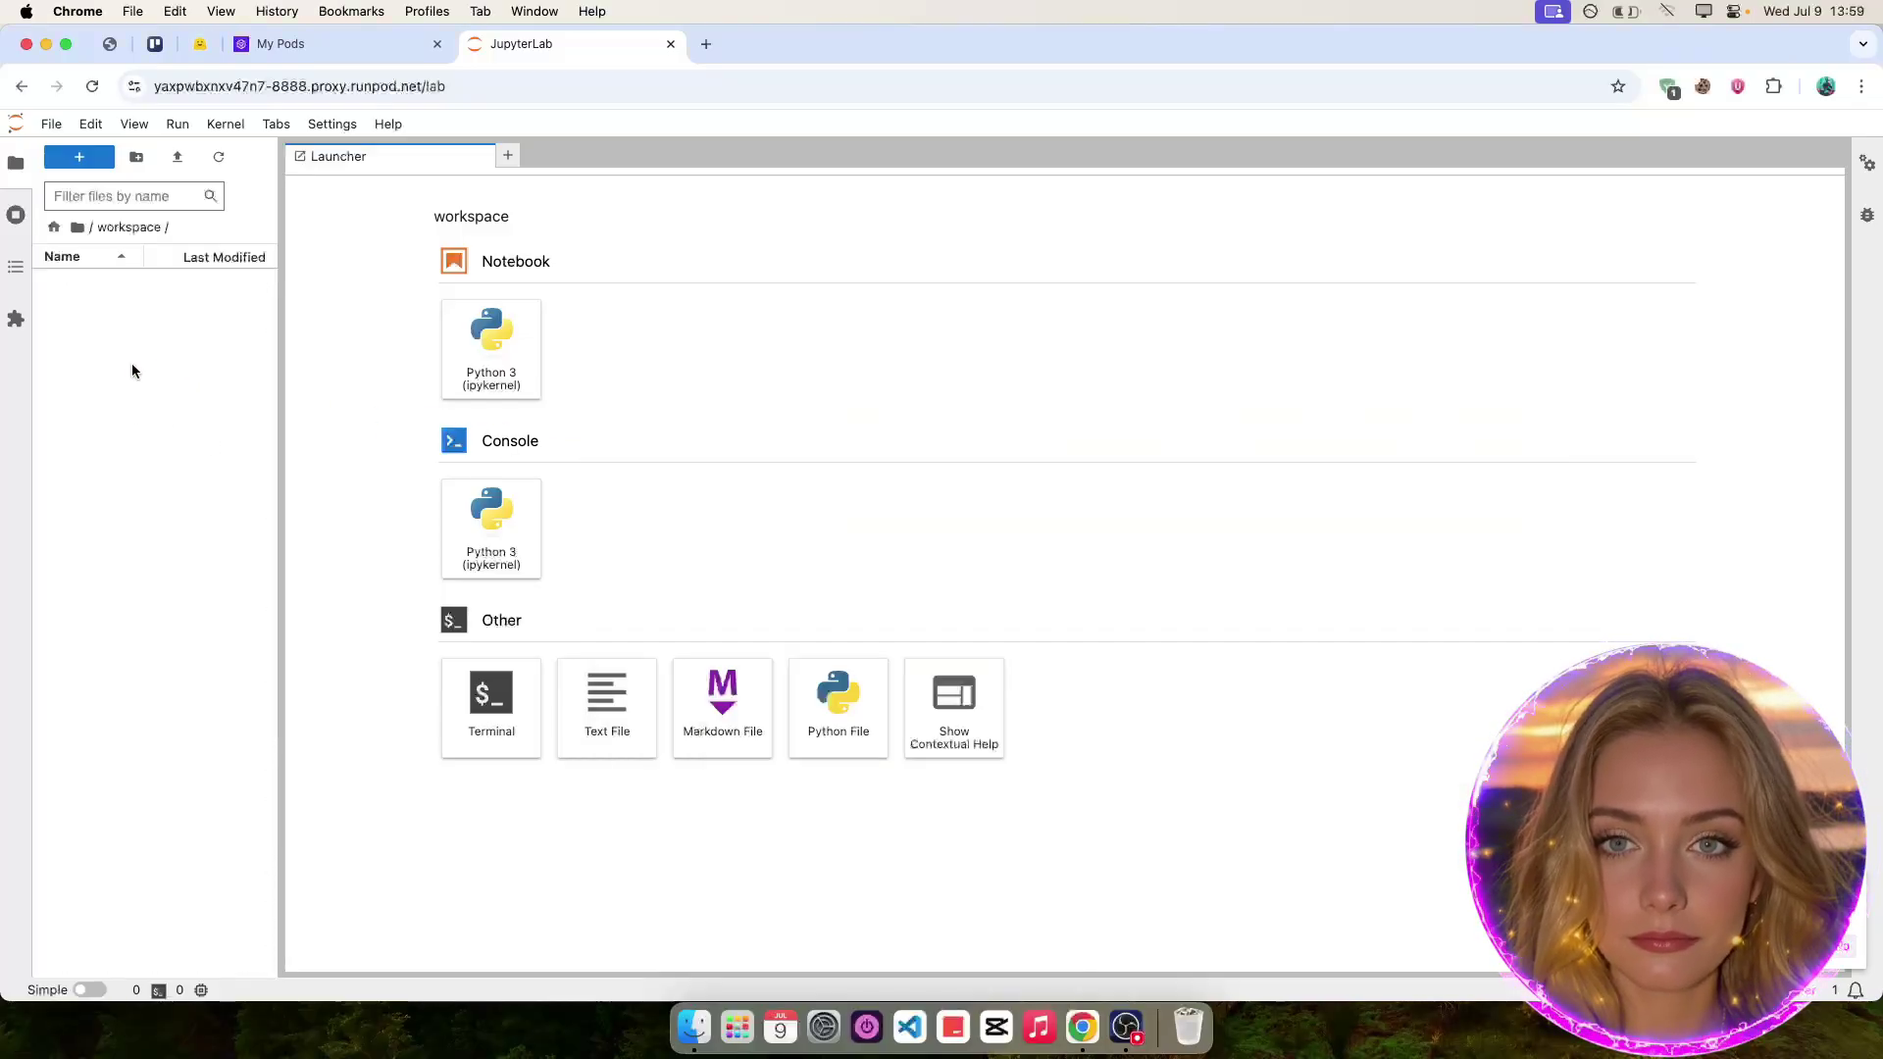
click(492, 707)
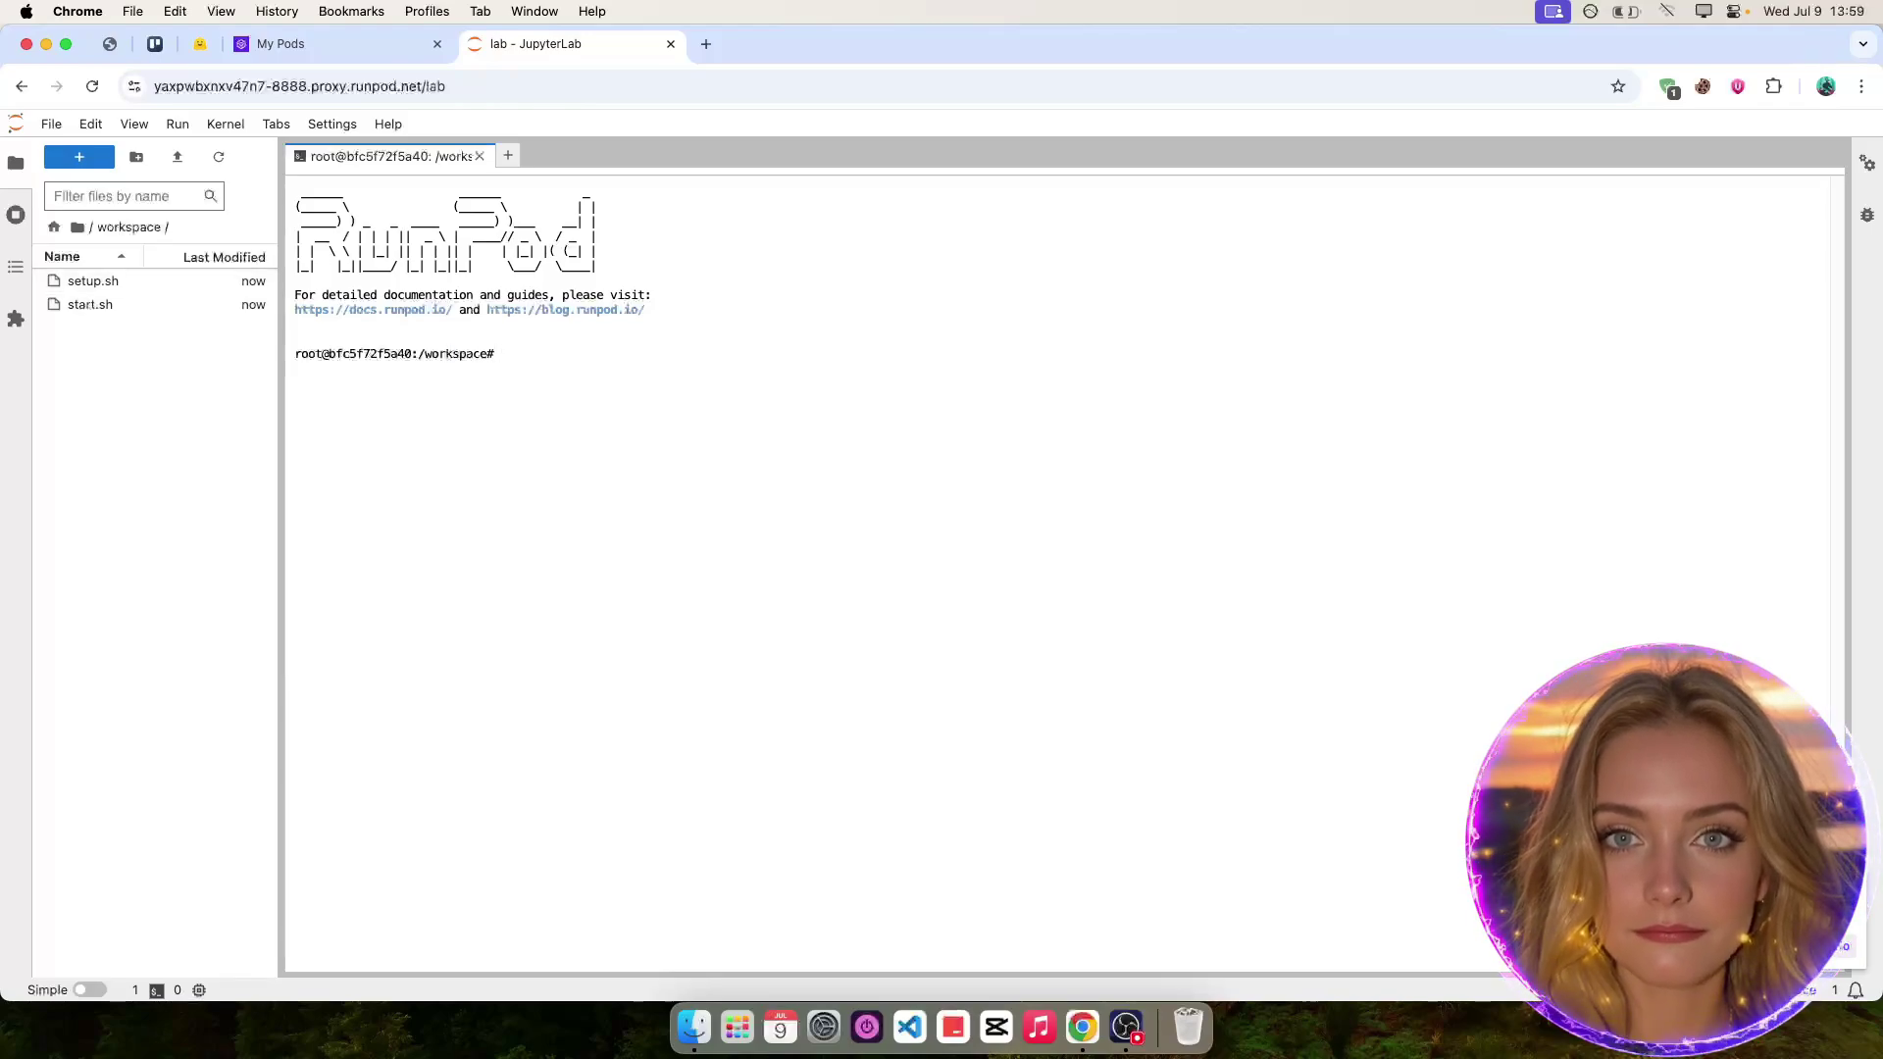
Run bash setup.sh in the terminal to install ComfyUI.
text(bash se)
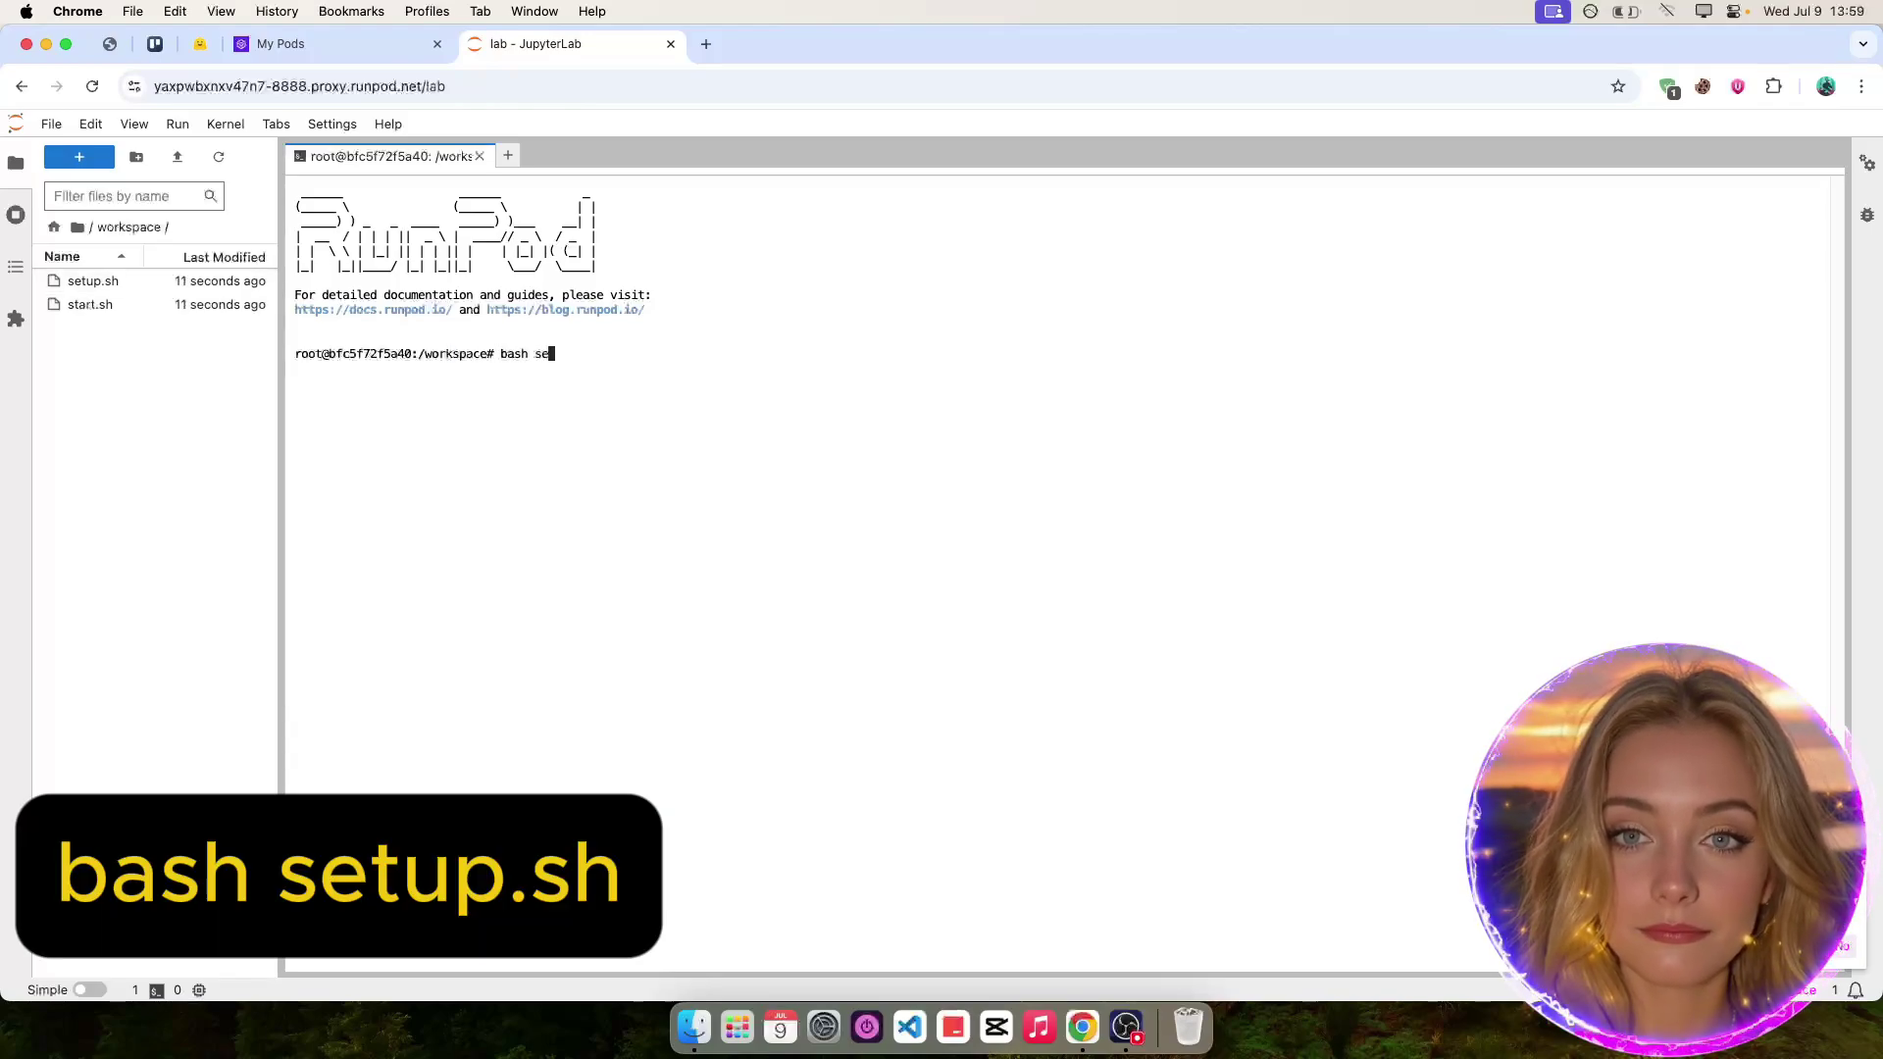
text(tup.sh)
key(Return)
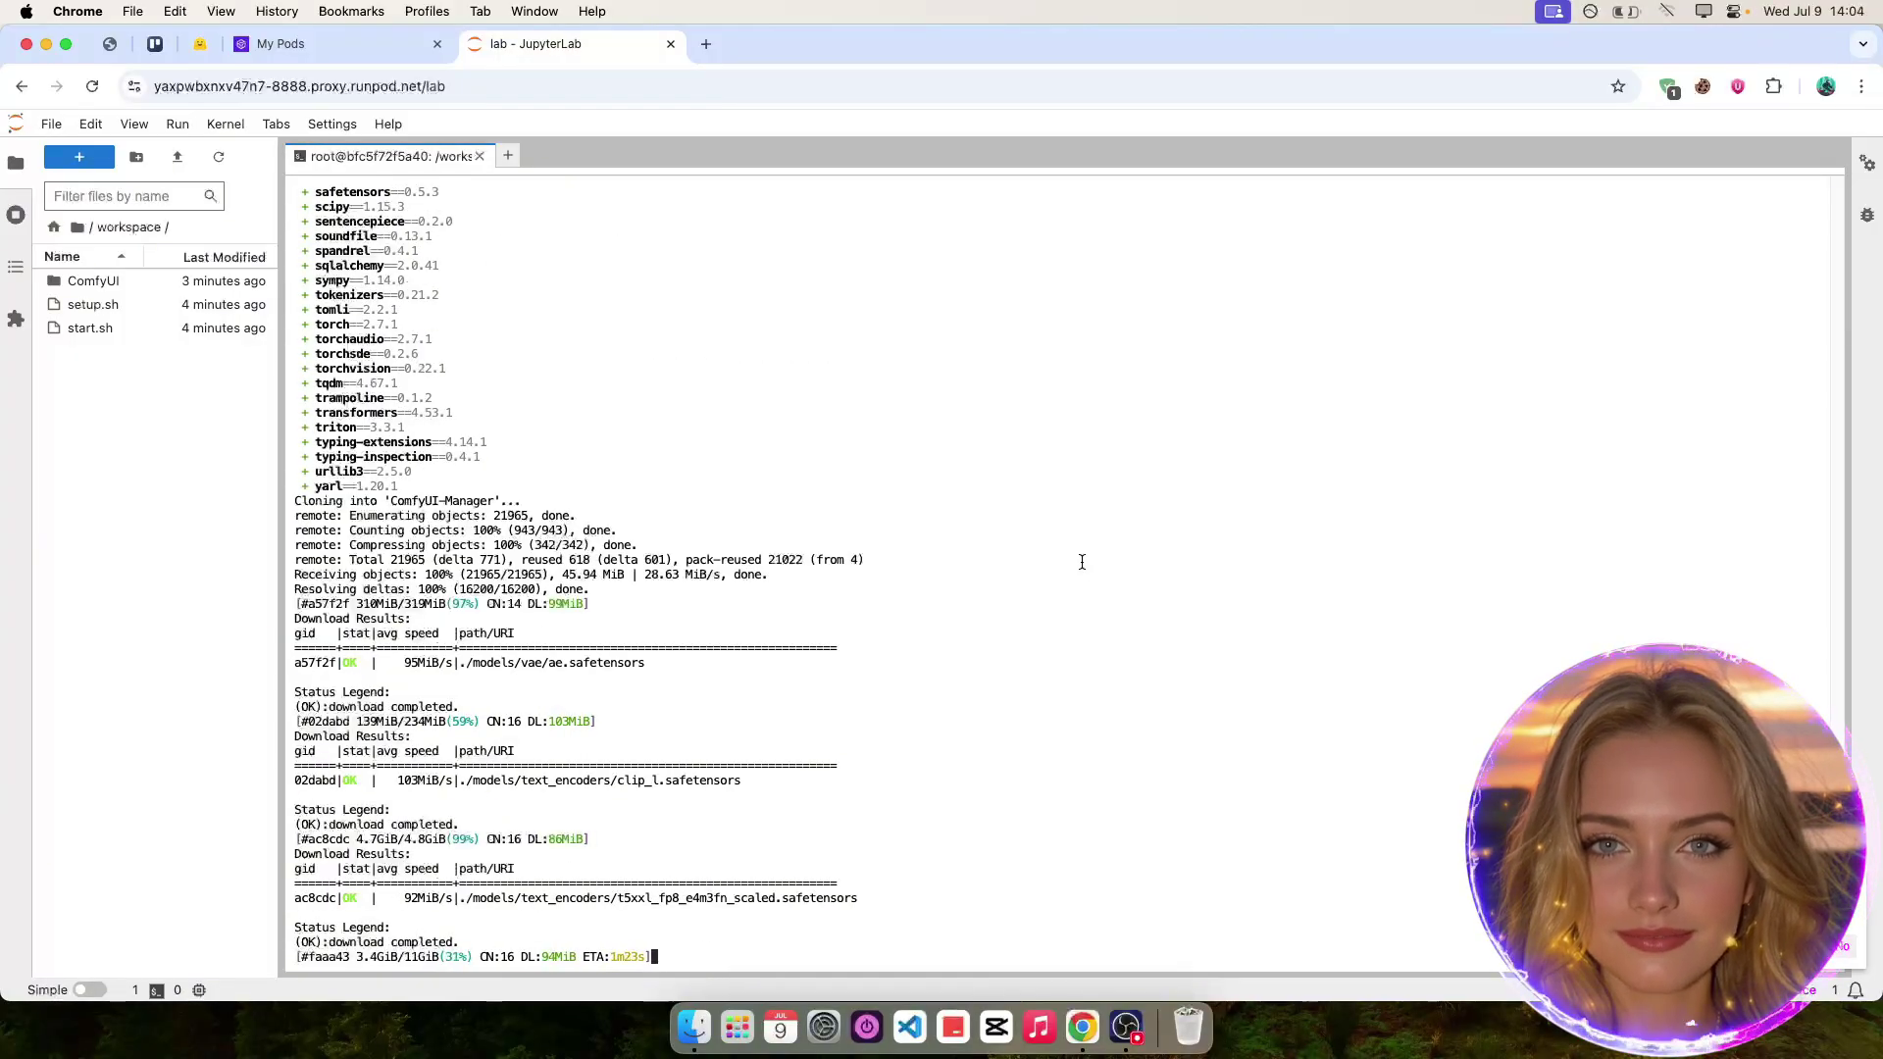
drag(265, 934, 584, 935)
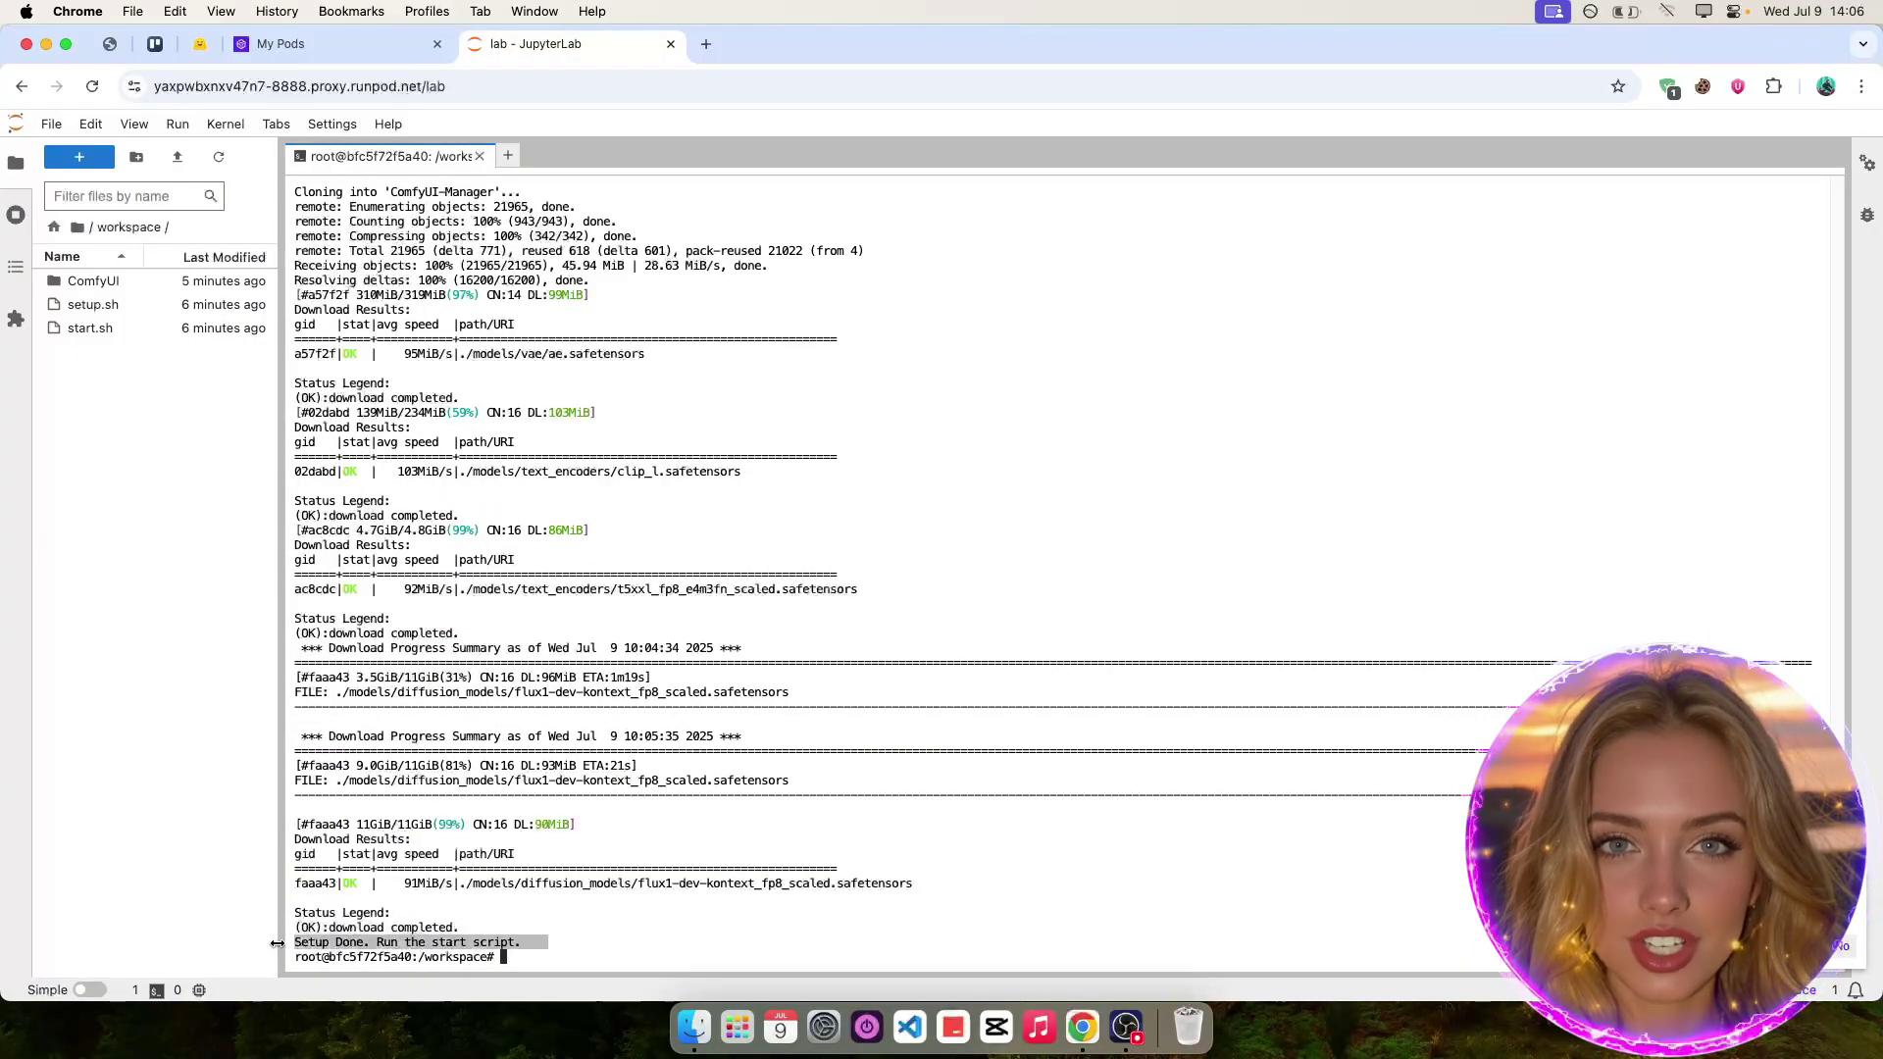
click(771, 908)
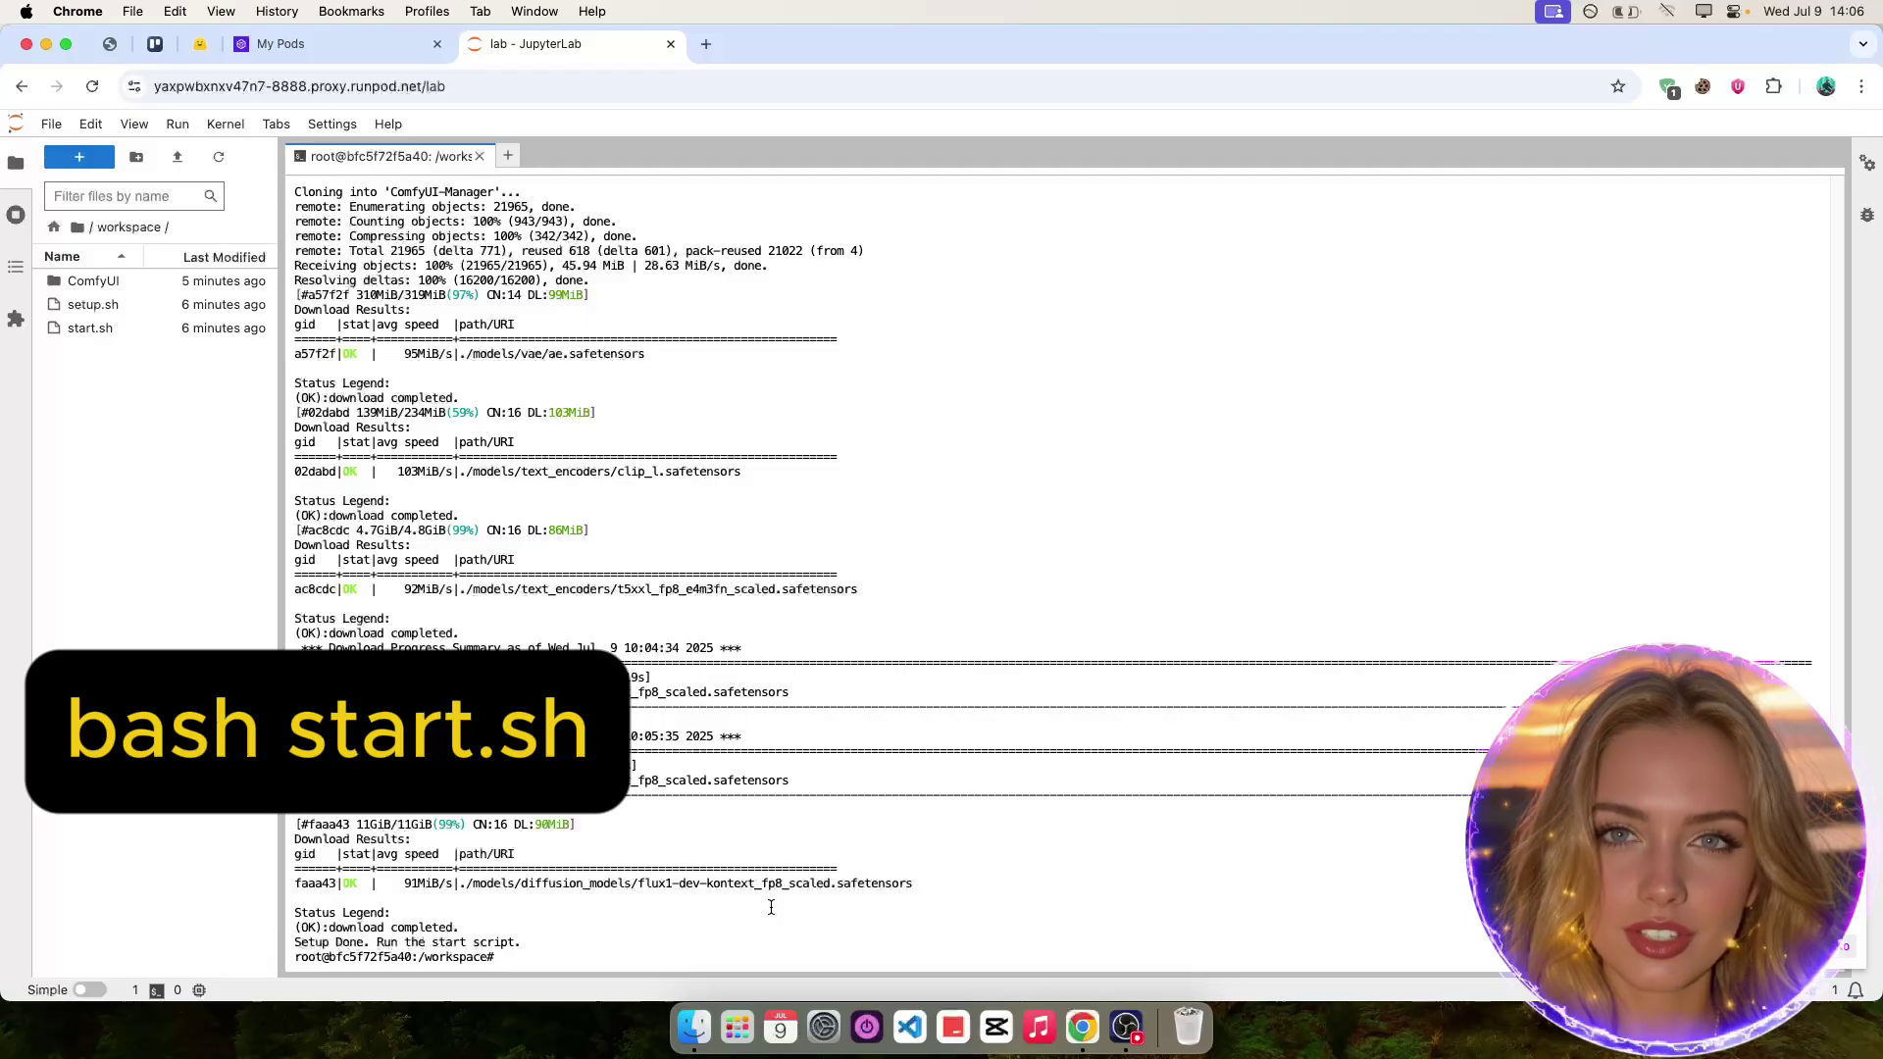
Run bash start.sh to launch ComfyUI.
text(bash setup)
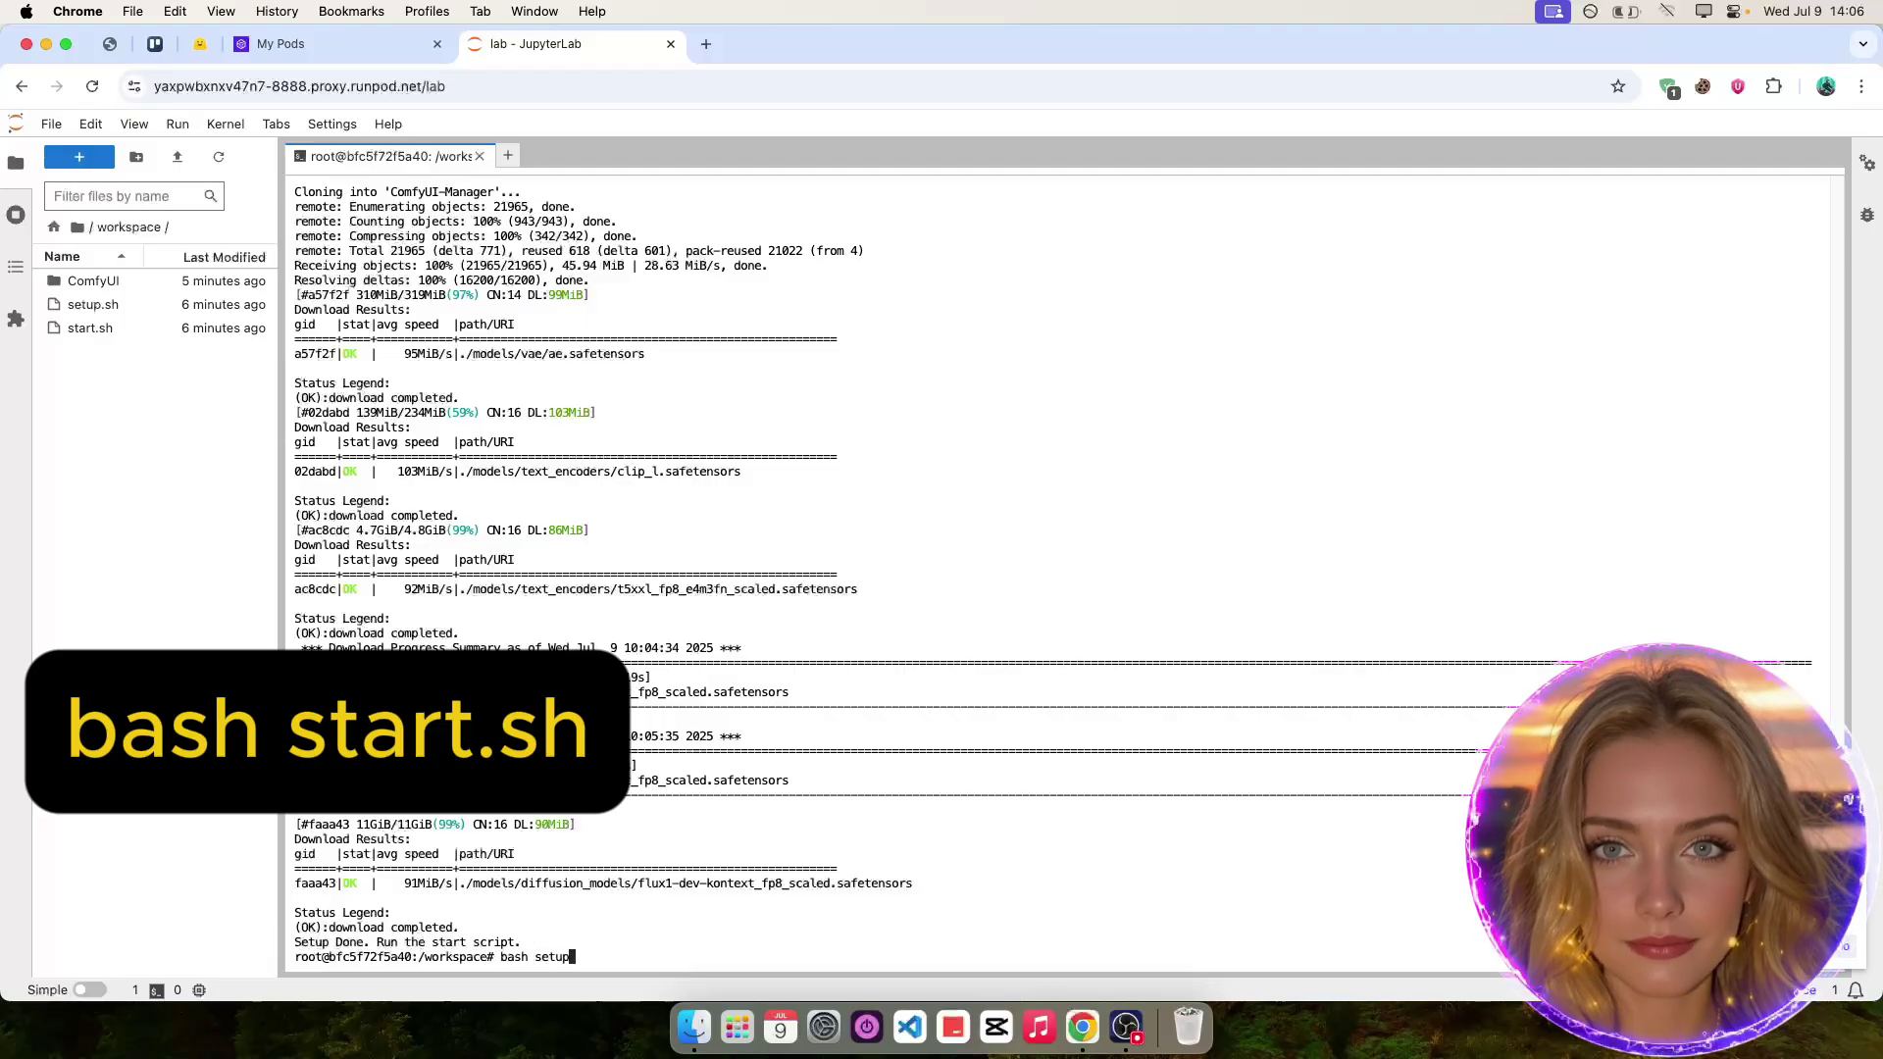
key(BackSpace)
key(BackSpace)
key(BackSpace)
key(BackSpace)
text(tart.sh)
key(Return)
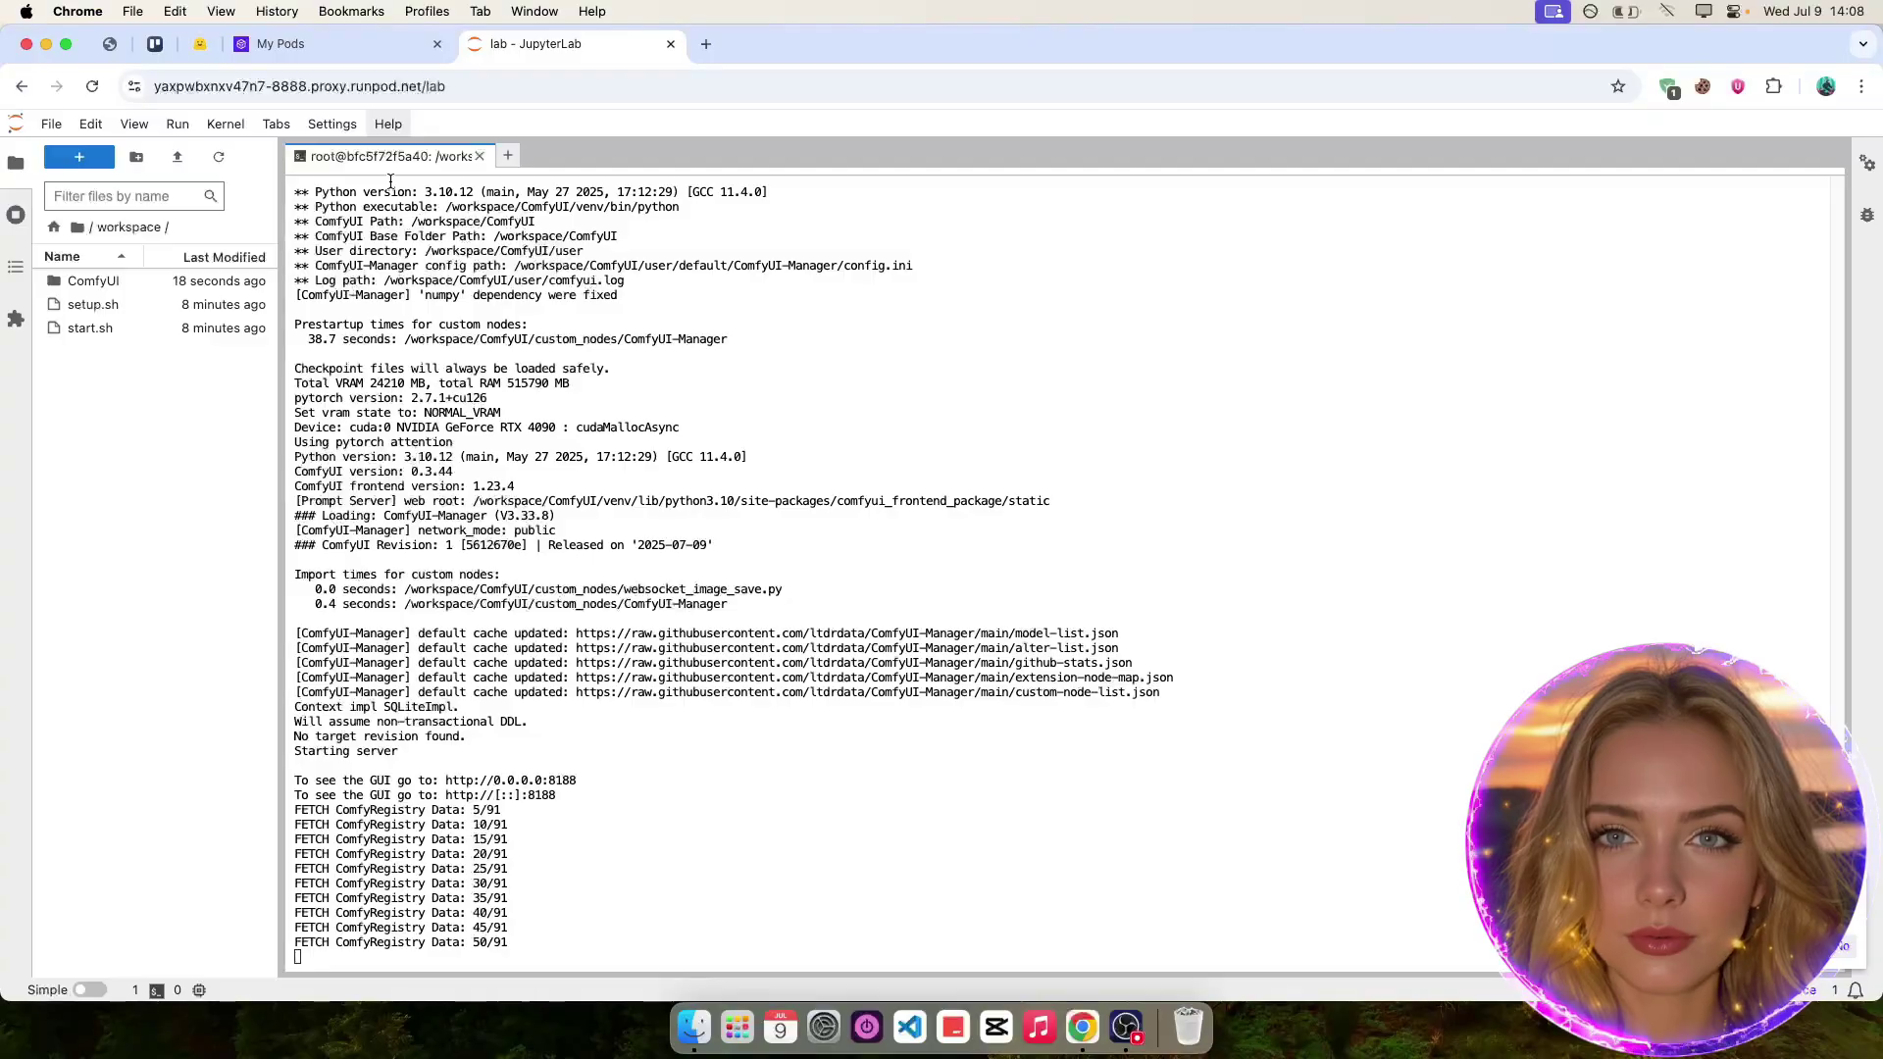
Open the ComfyUI HTTP service on port 8188 and dismiss the template picker.
click(295, 43)
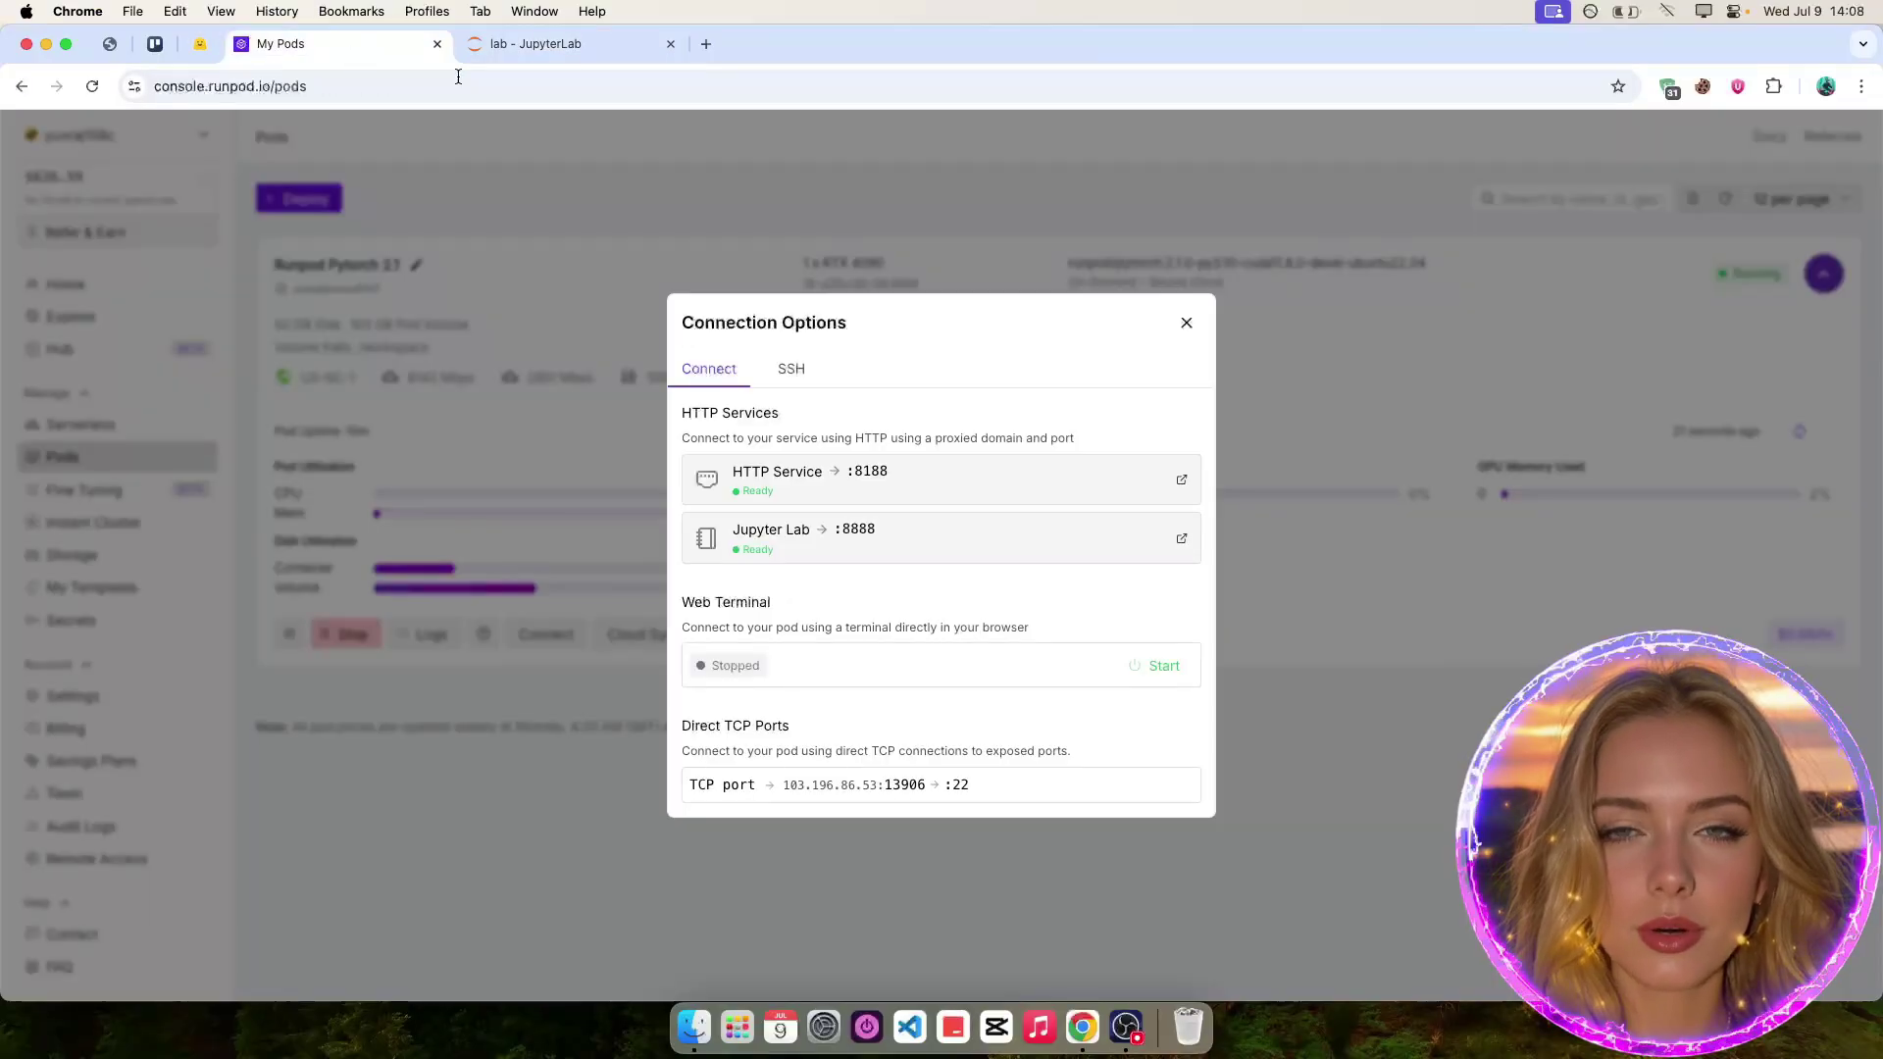
click(920, 480)
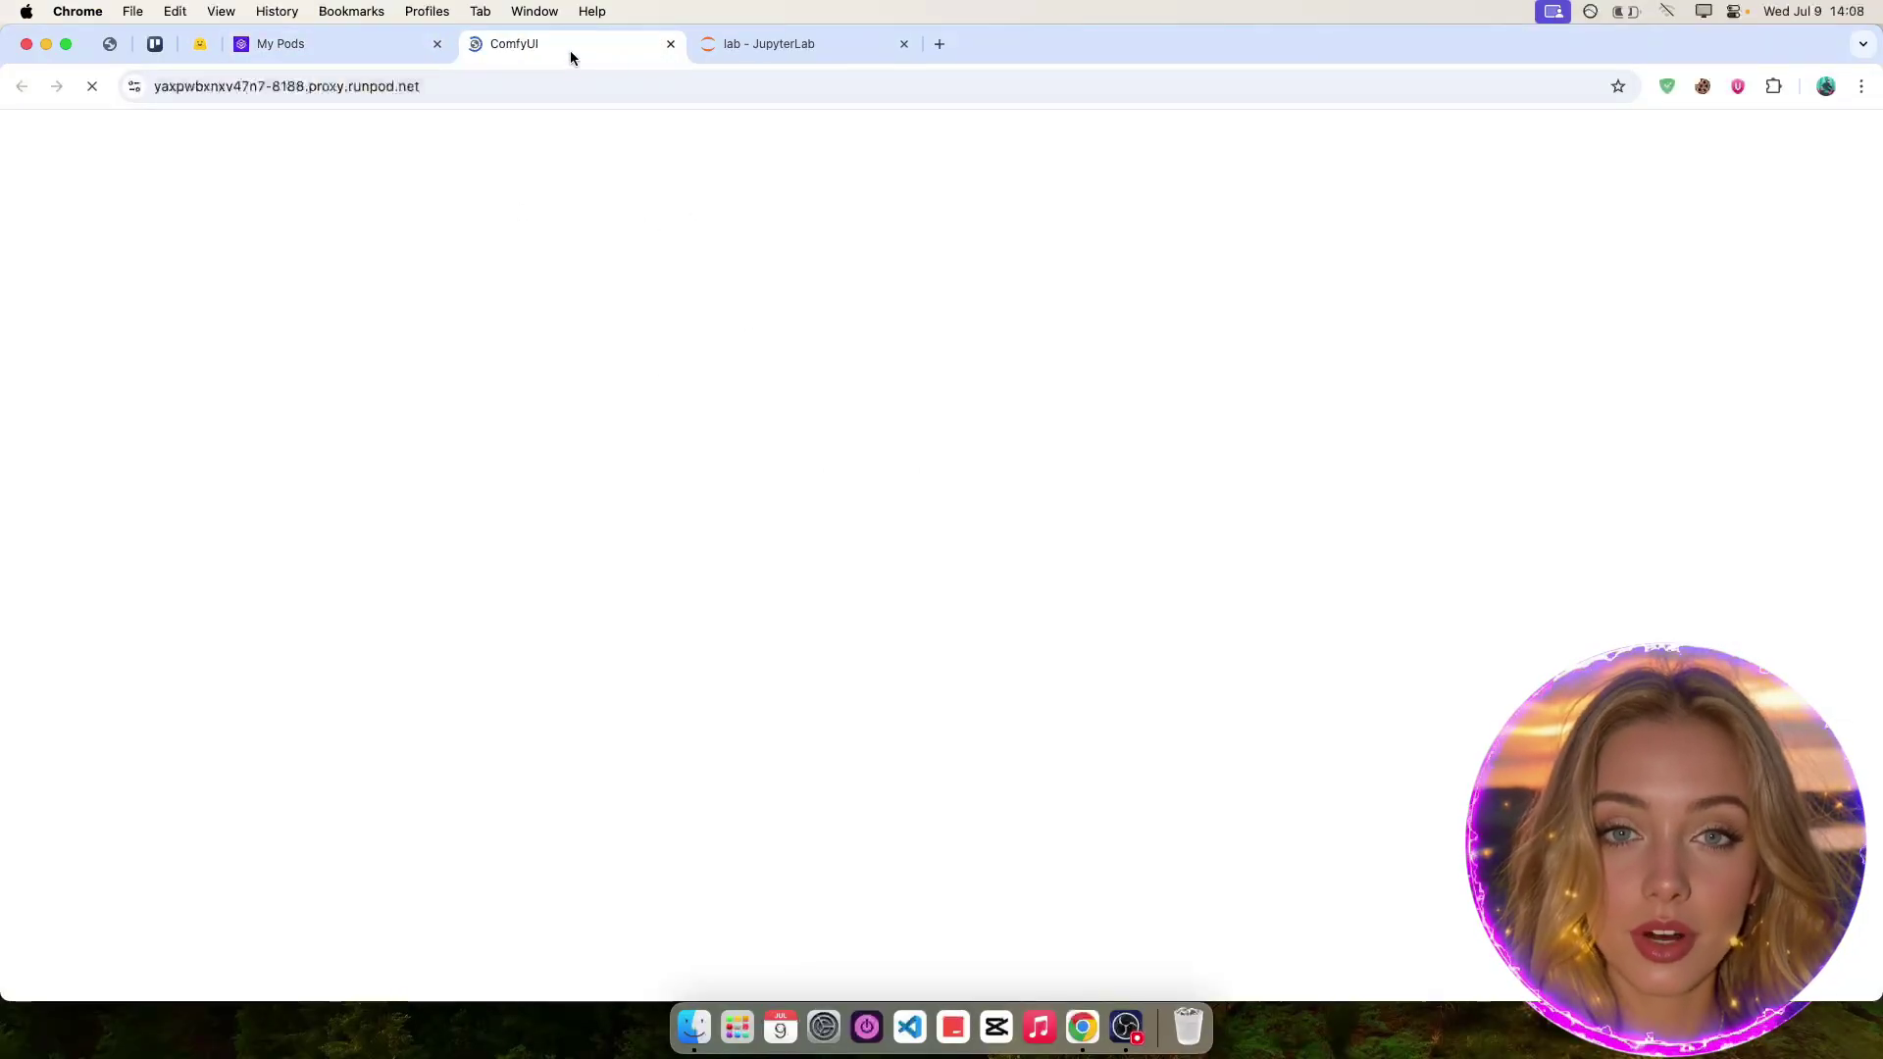
drag(569, 50, 821, 37)
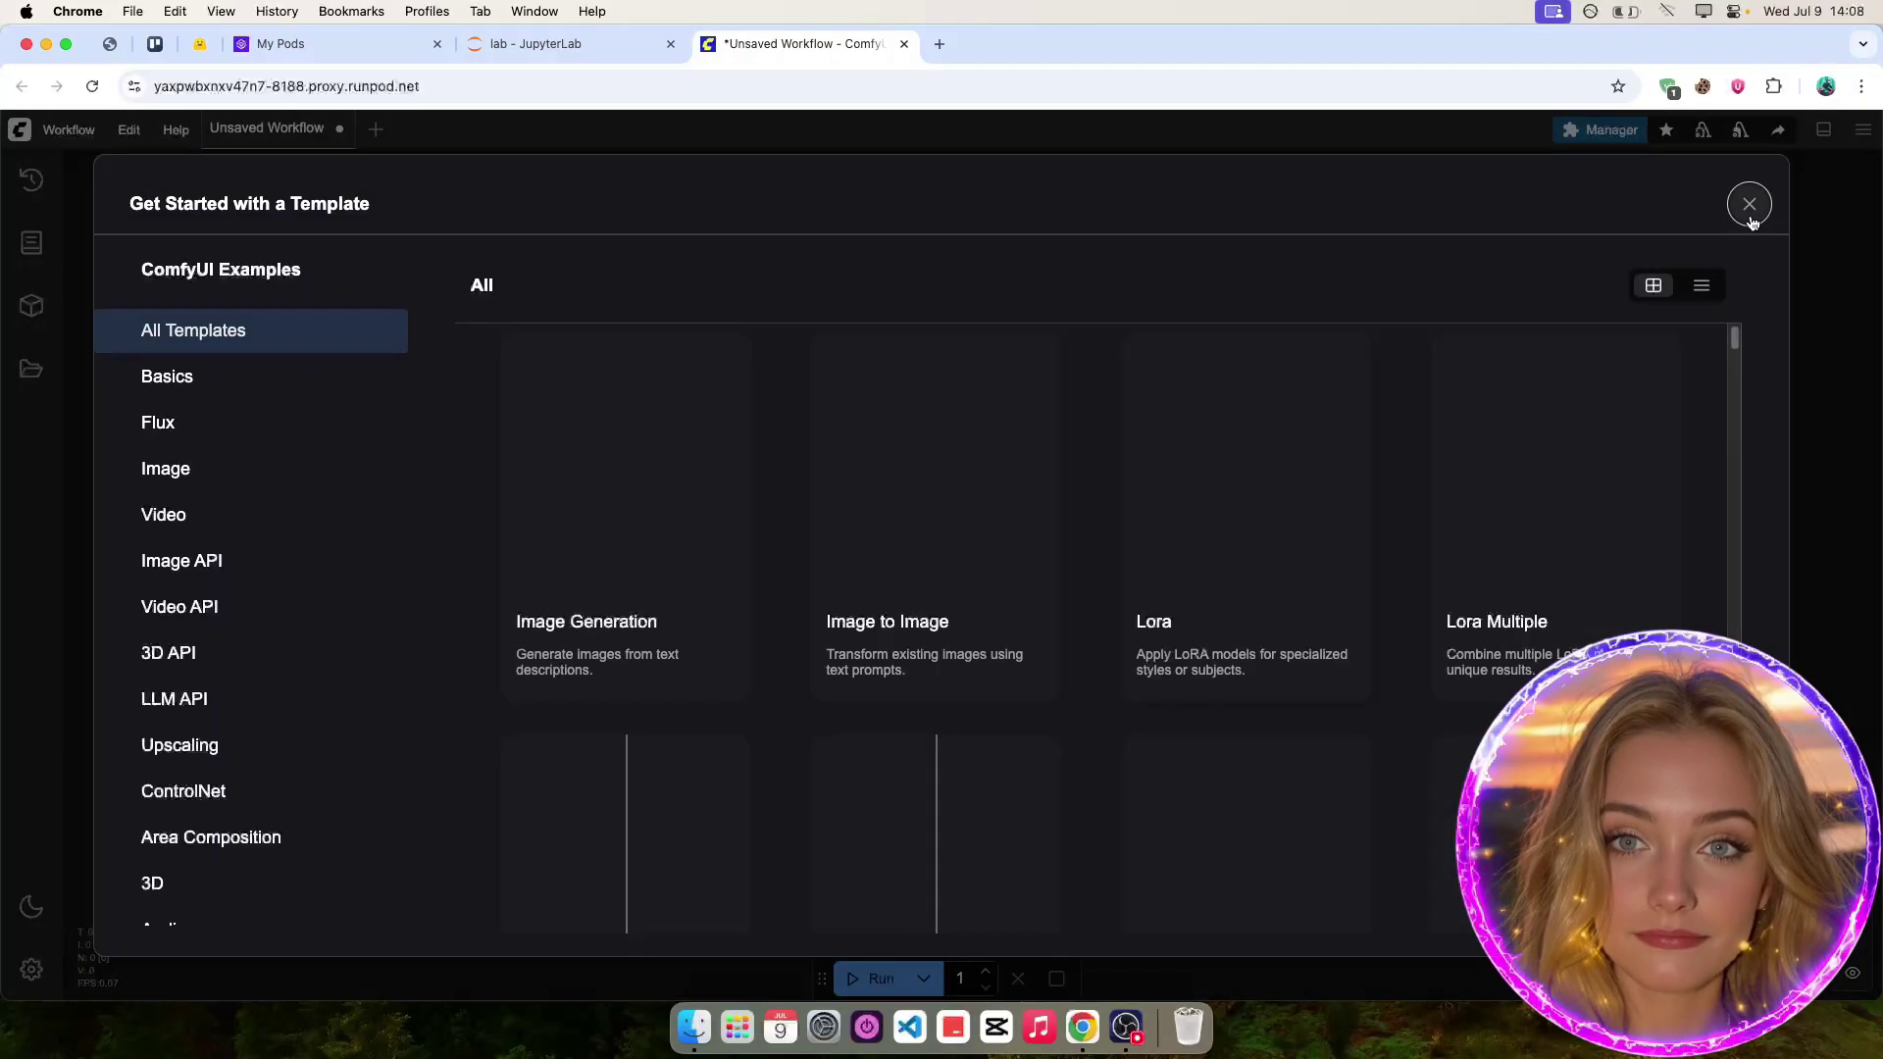
click(1751, 215)
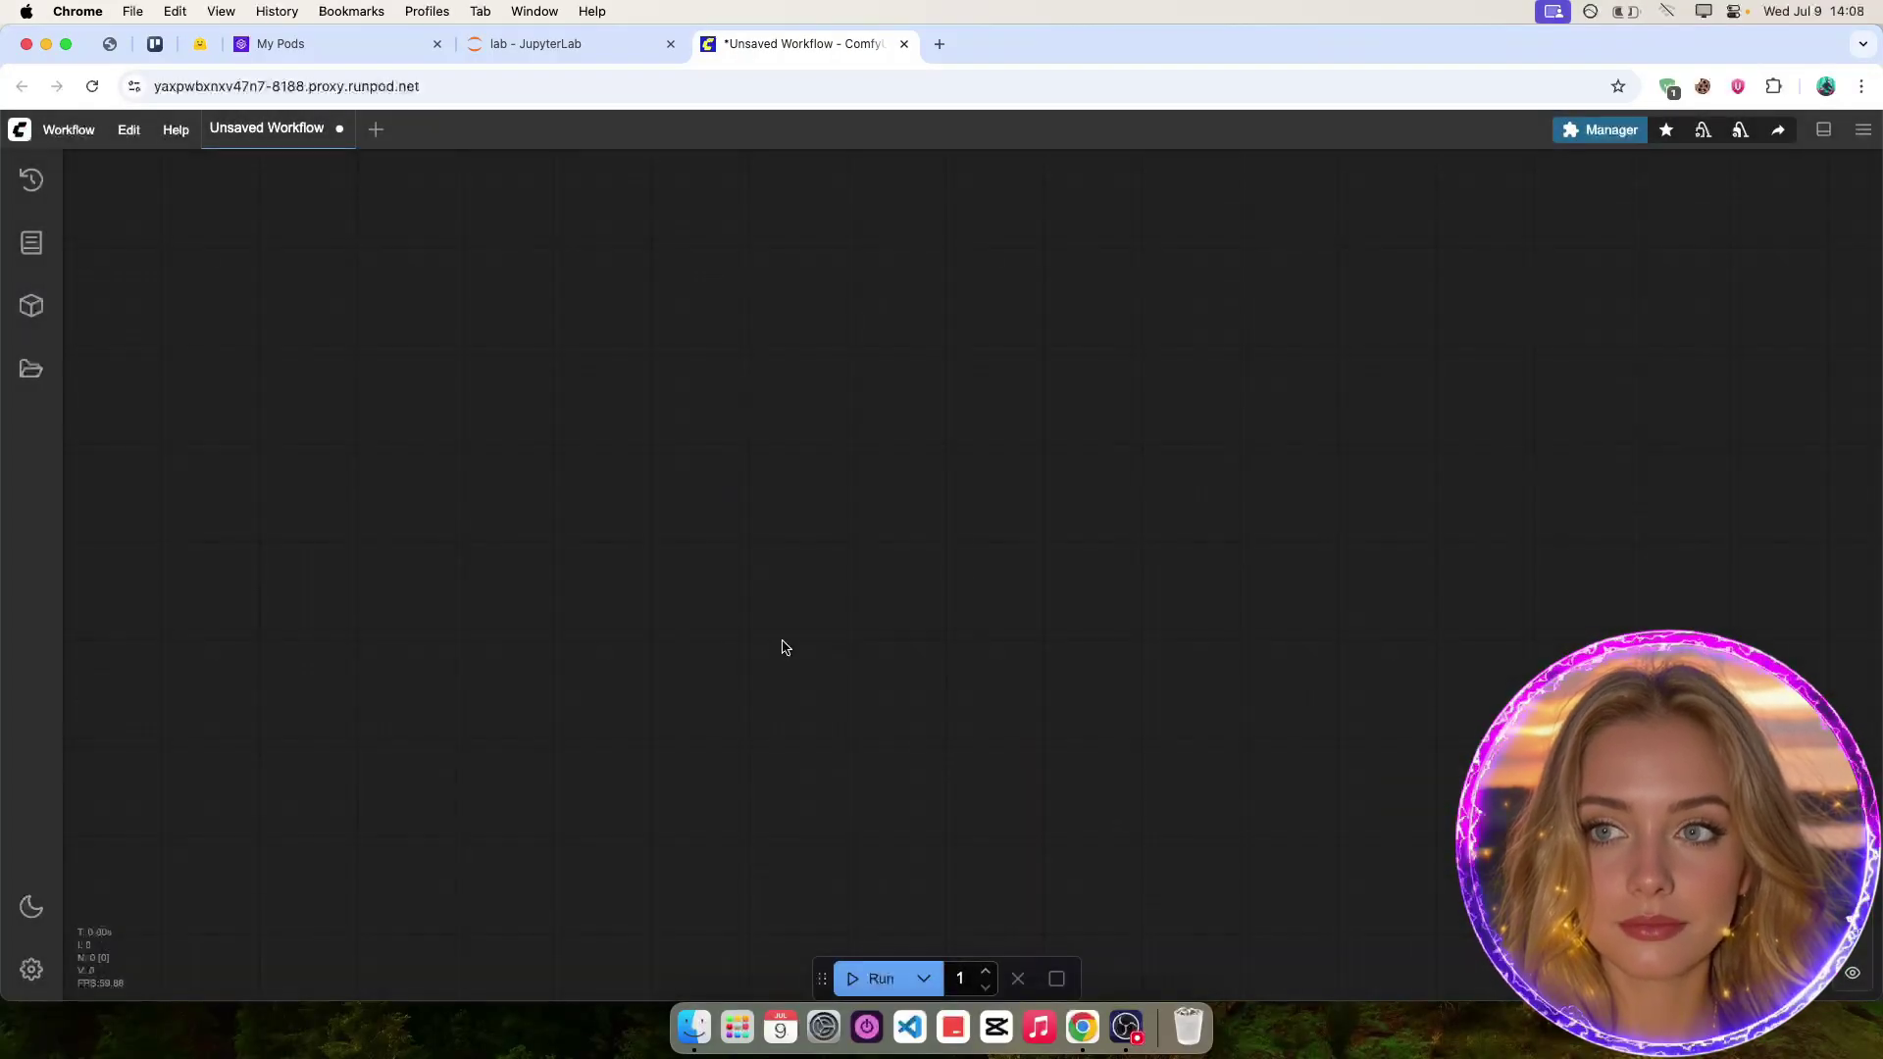
Locate the flux_1_kontext_dev_basic.json workflow file in the local folder.
click(699, 1025)
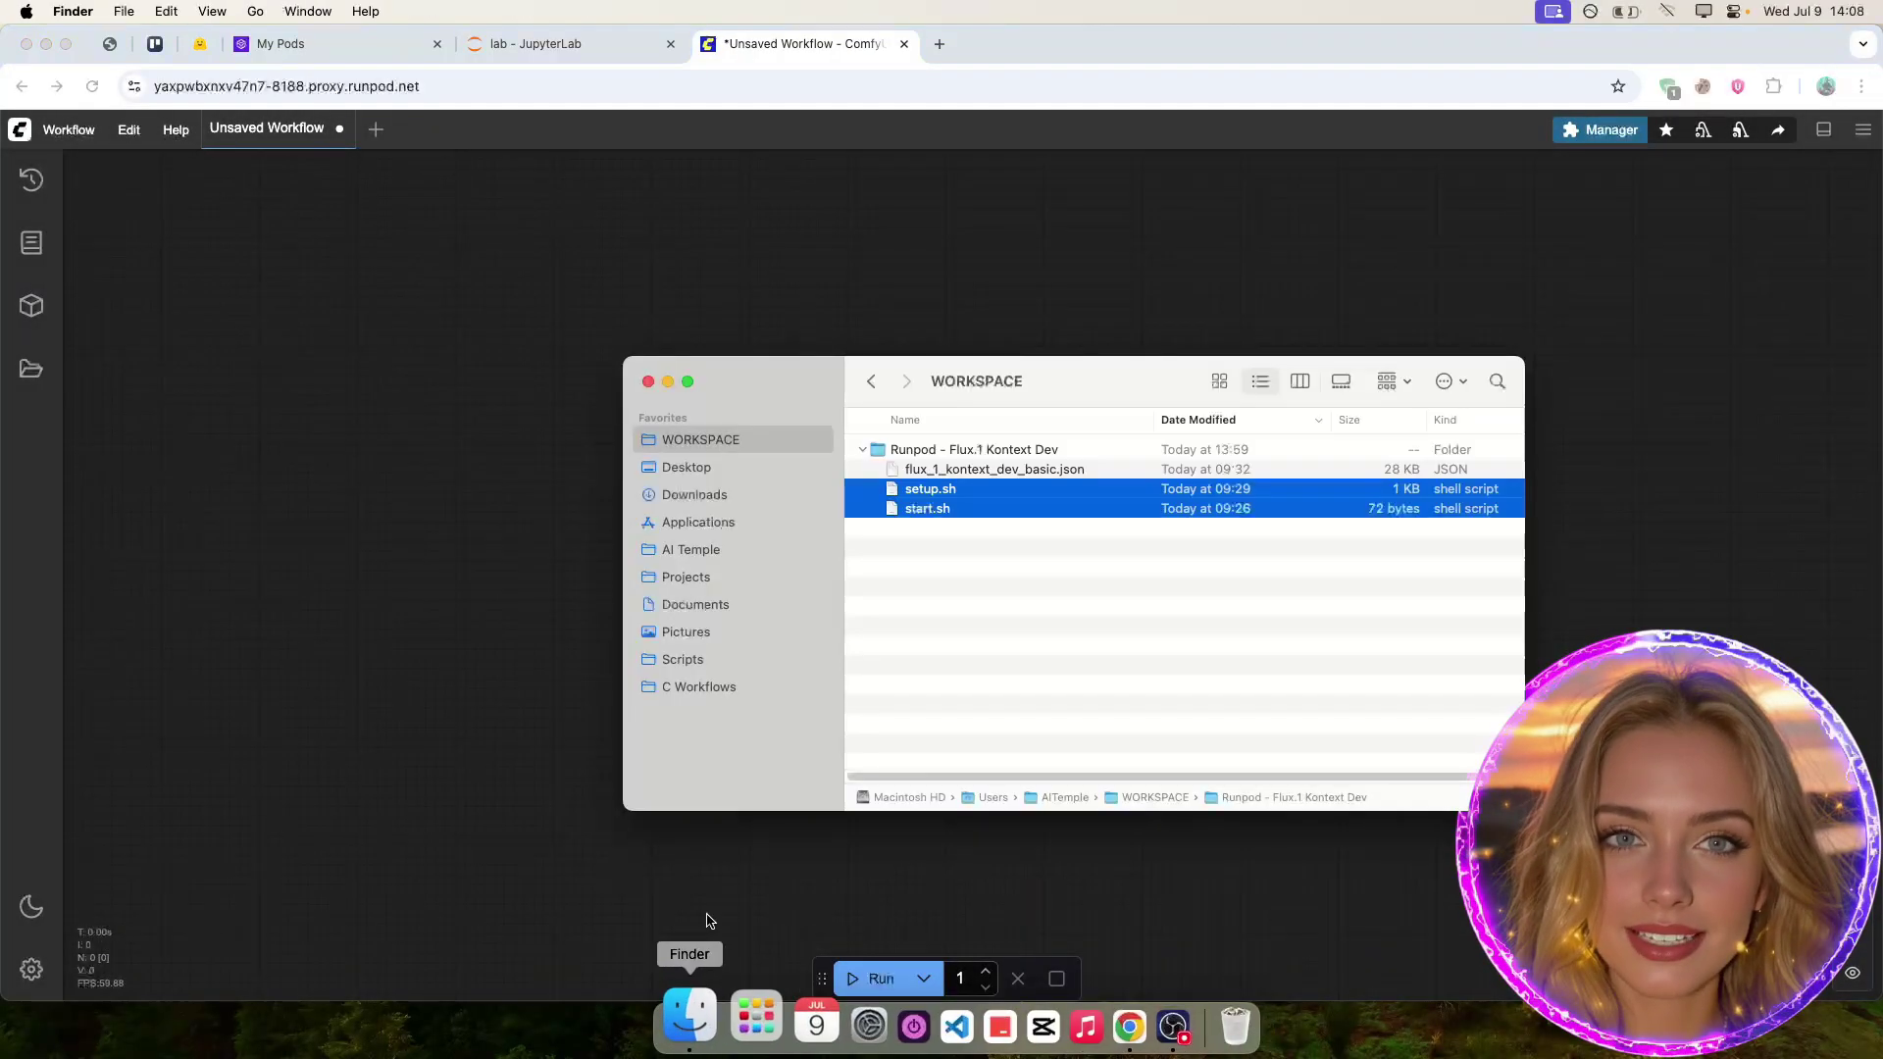
click(1016, 554)
click(937, 474)
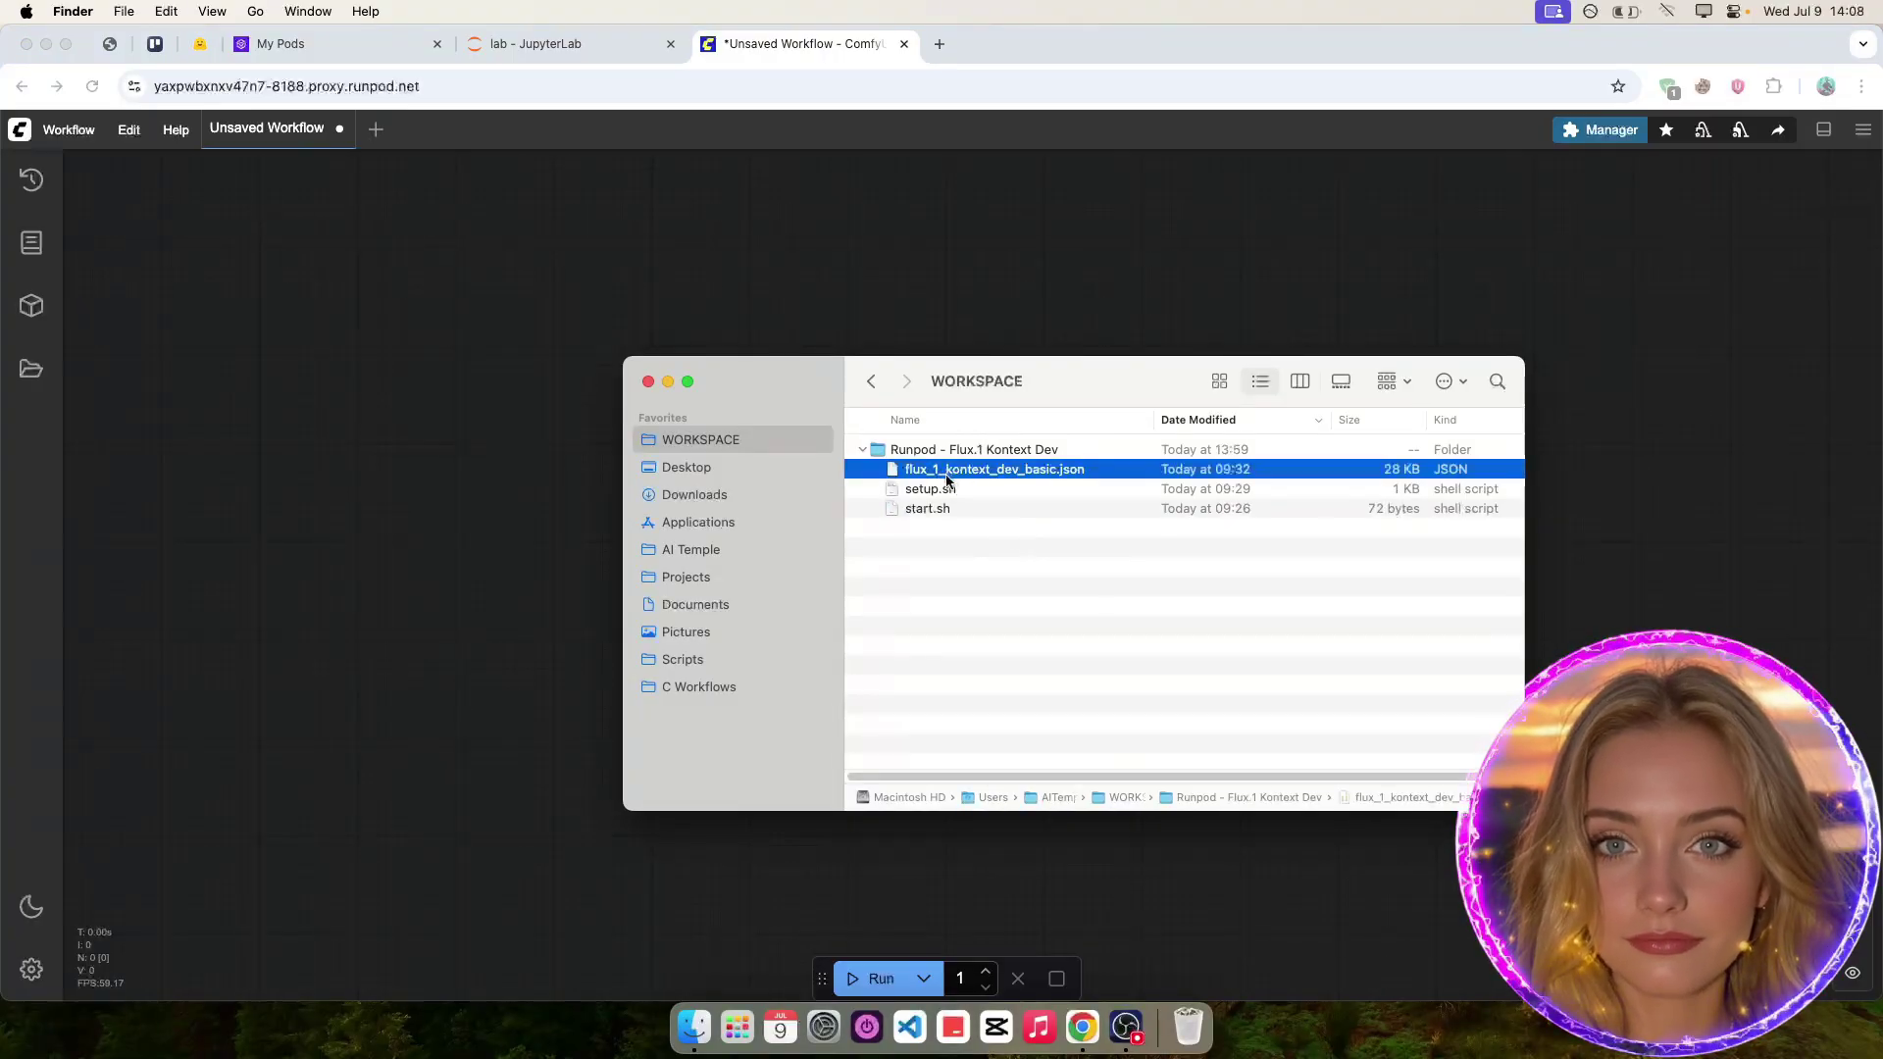
Load flux_1_kontext_dev_basic.json onto the canvas and navigate to the Step 2 Upload images group.
drag(947, 481, 422, 428)
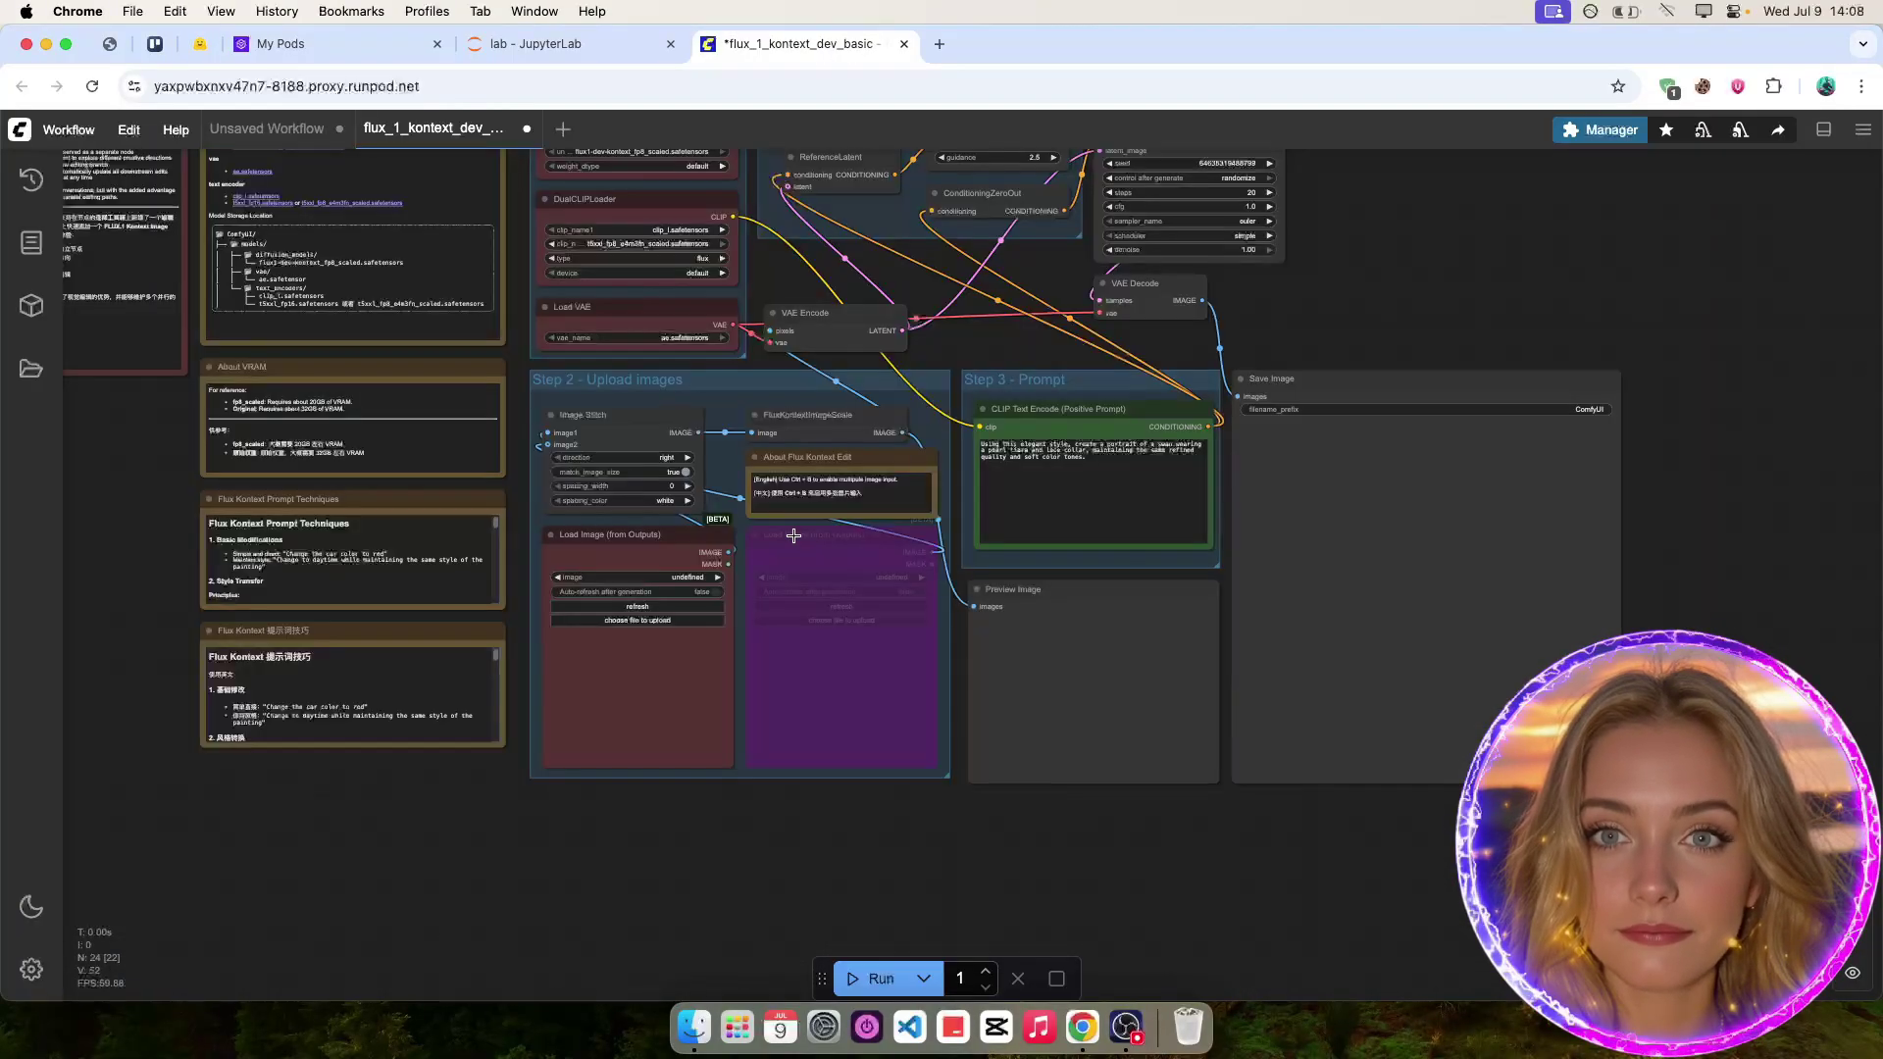
scroll(844, 459, down, 2)
scroll(667, 288, up, 2)
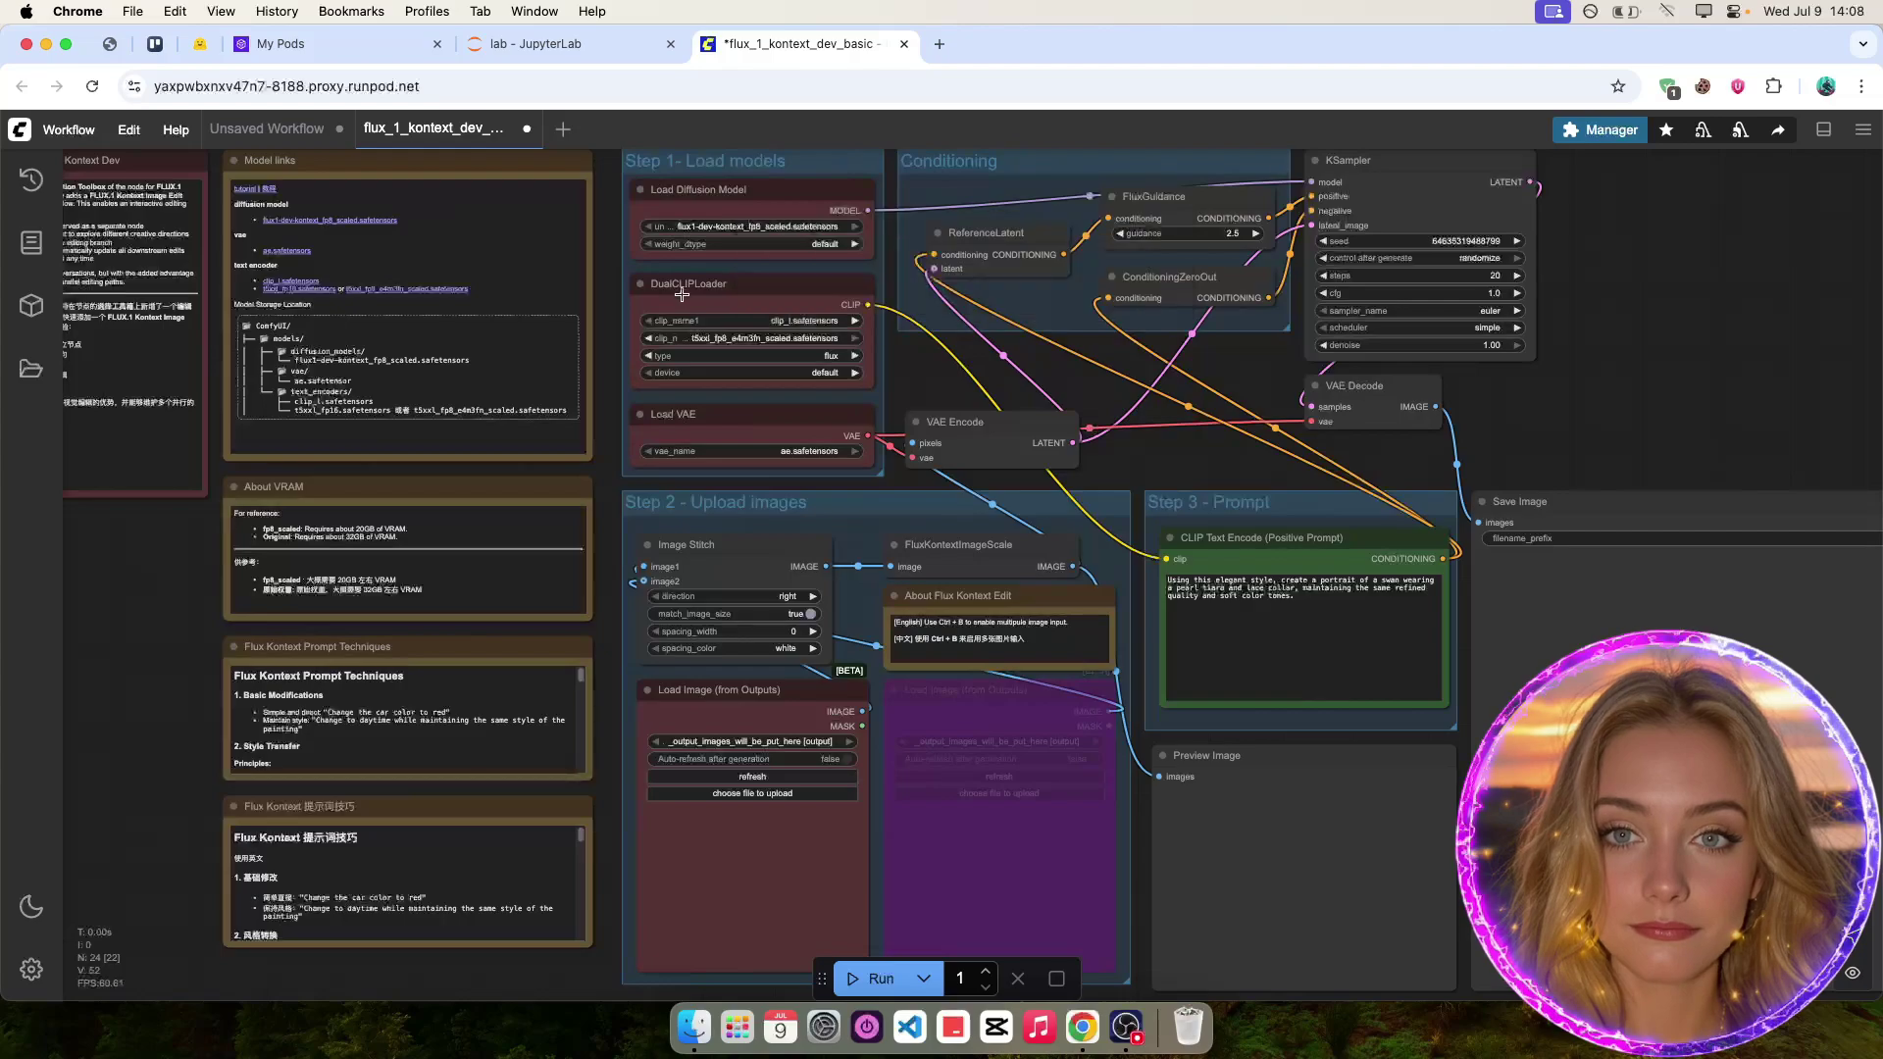
drag(1731, 304, 1664, 550)
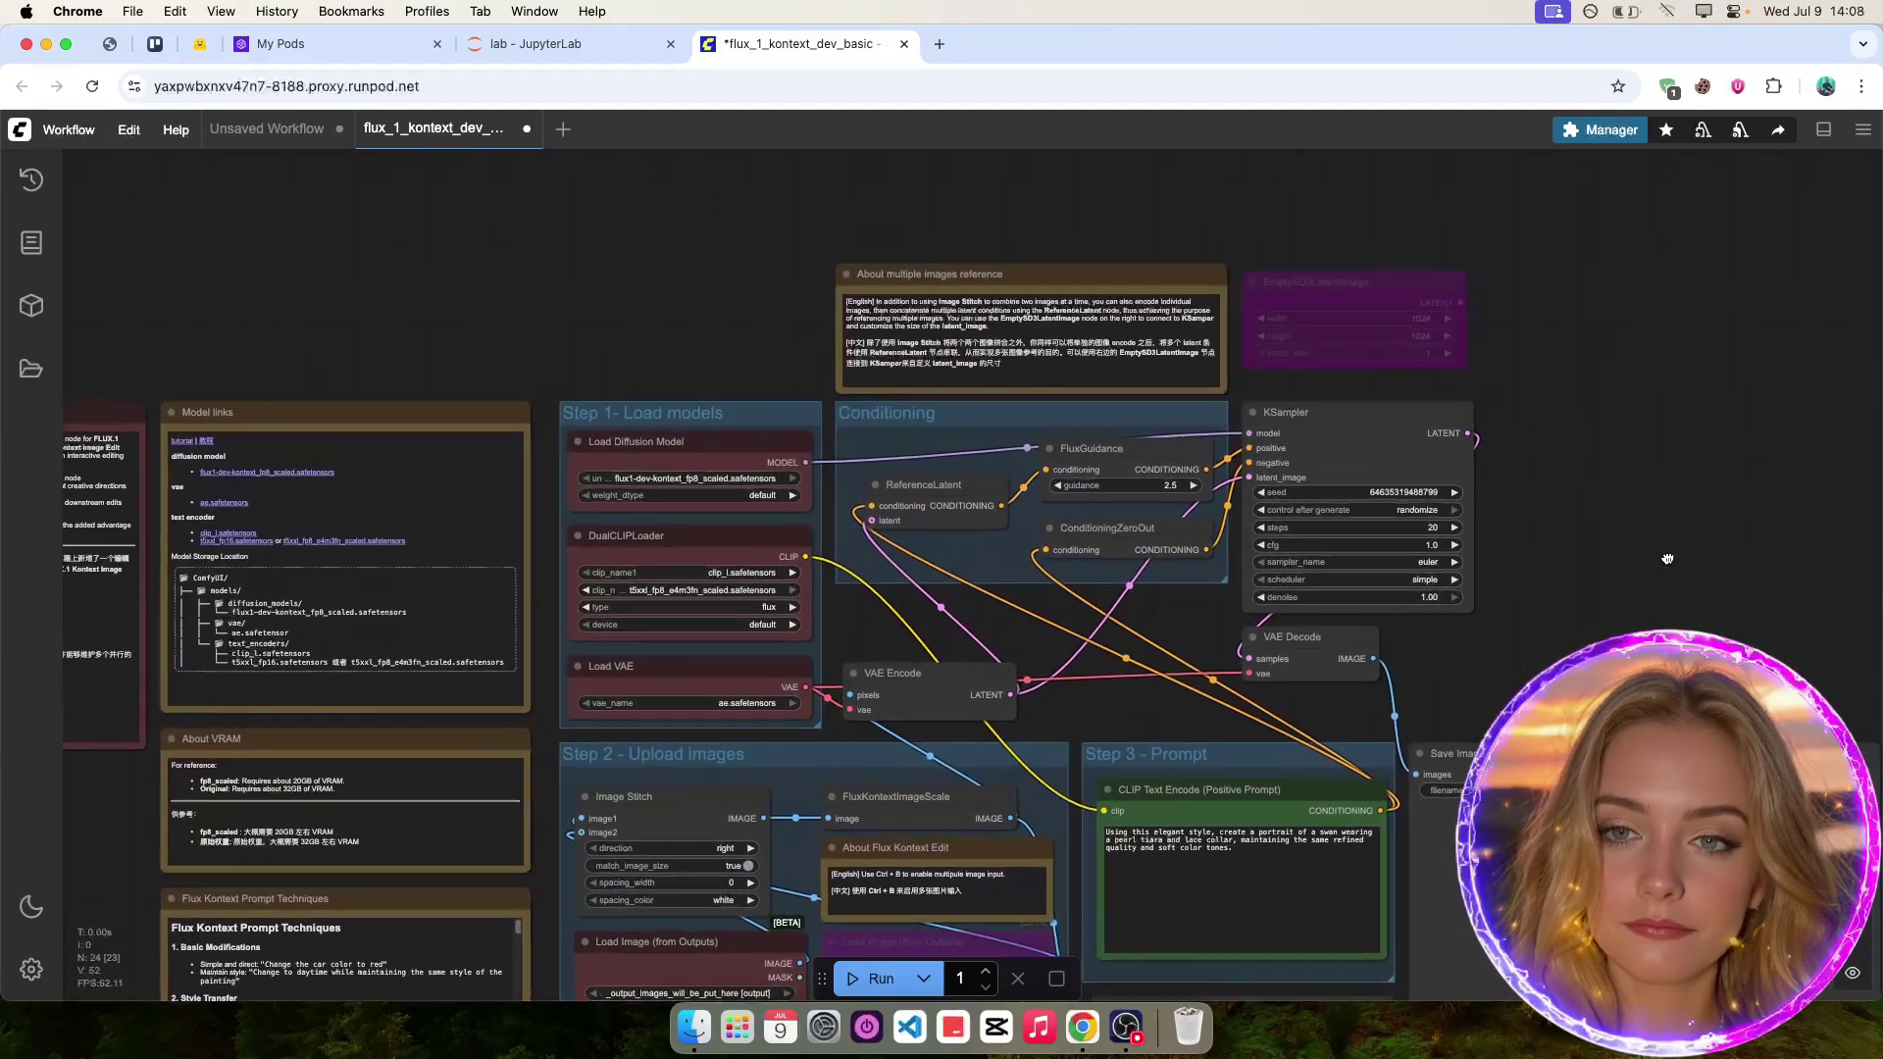
scroll(925, 506, up, 2)
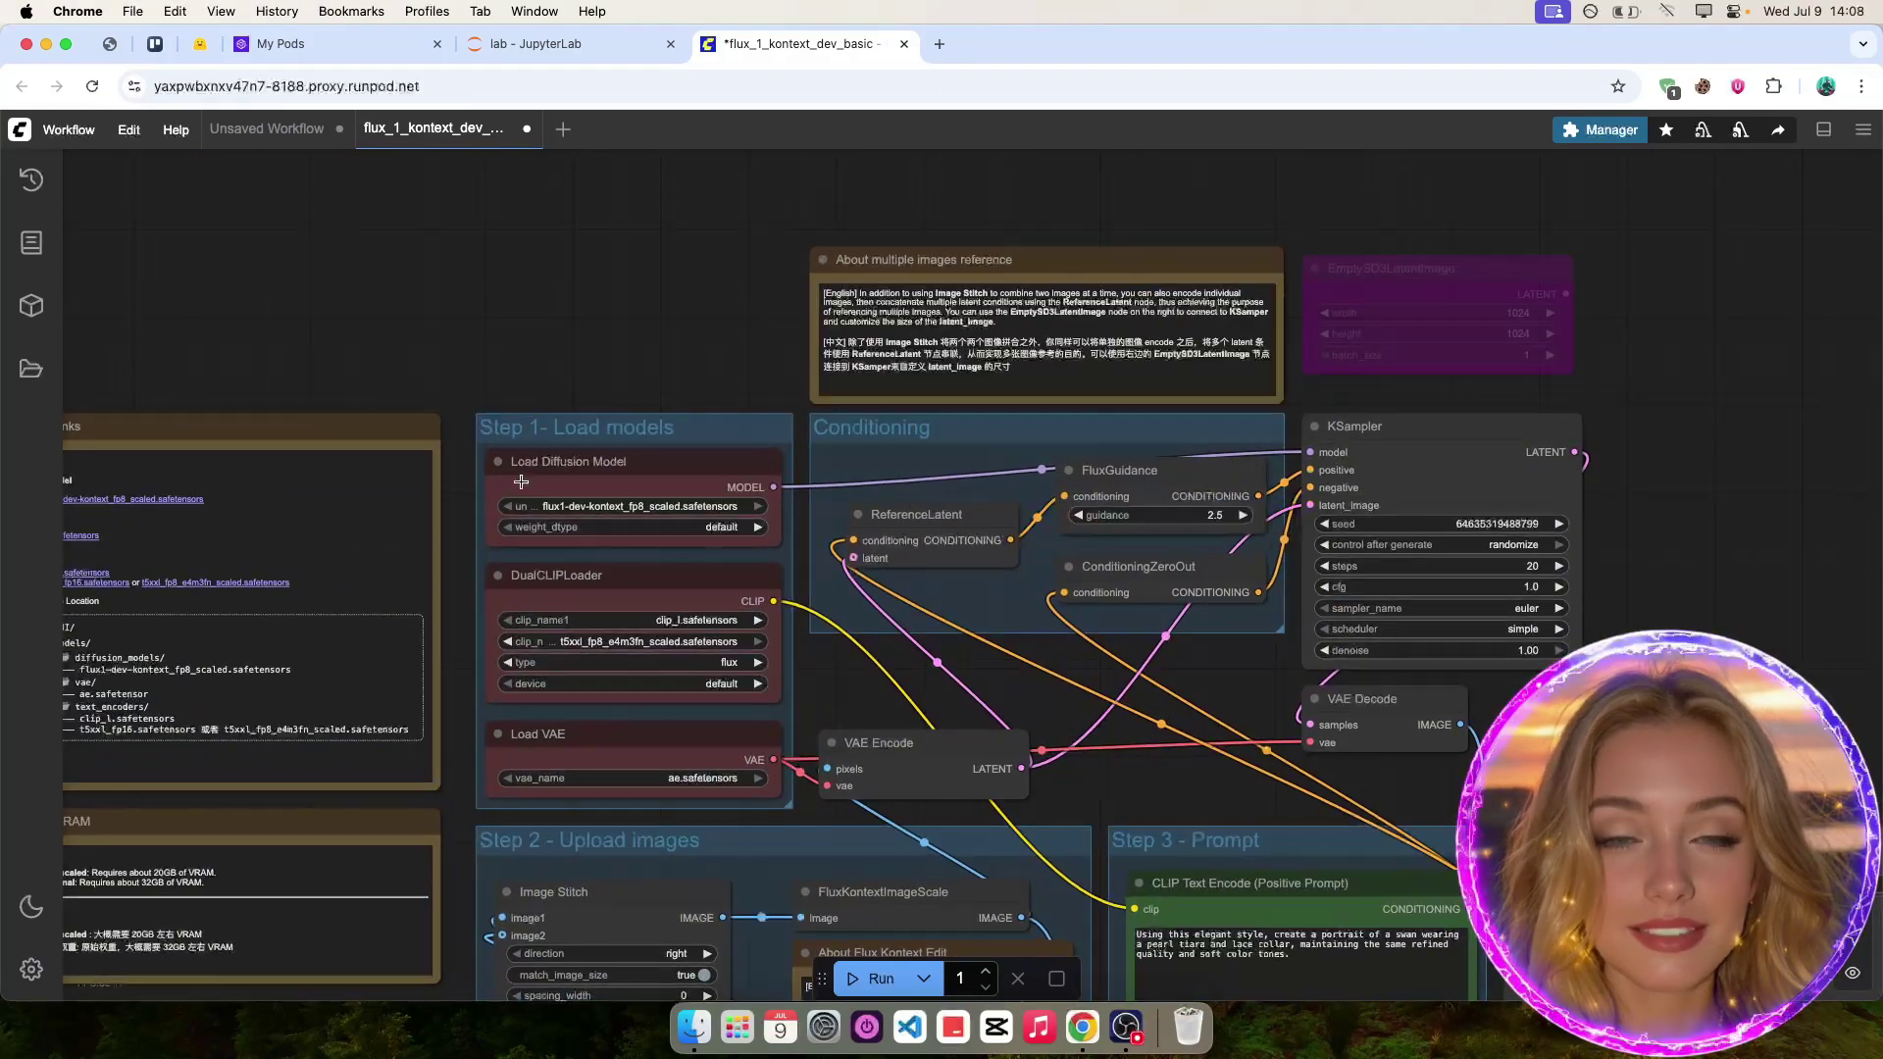
scroll(487, 435, up, 2)
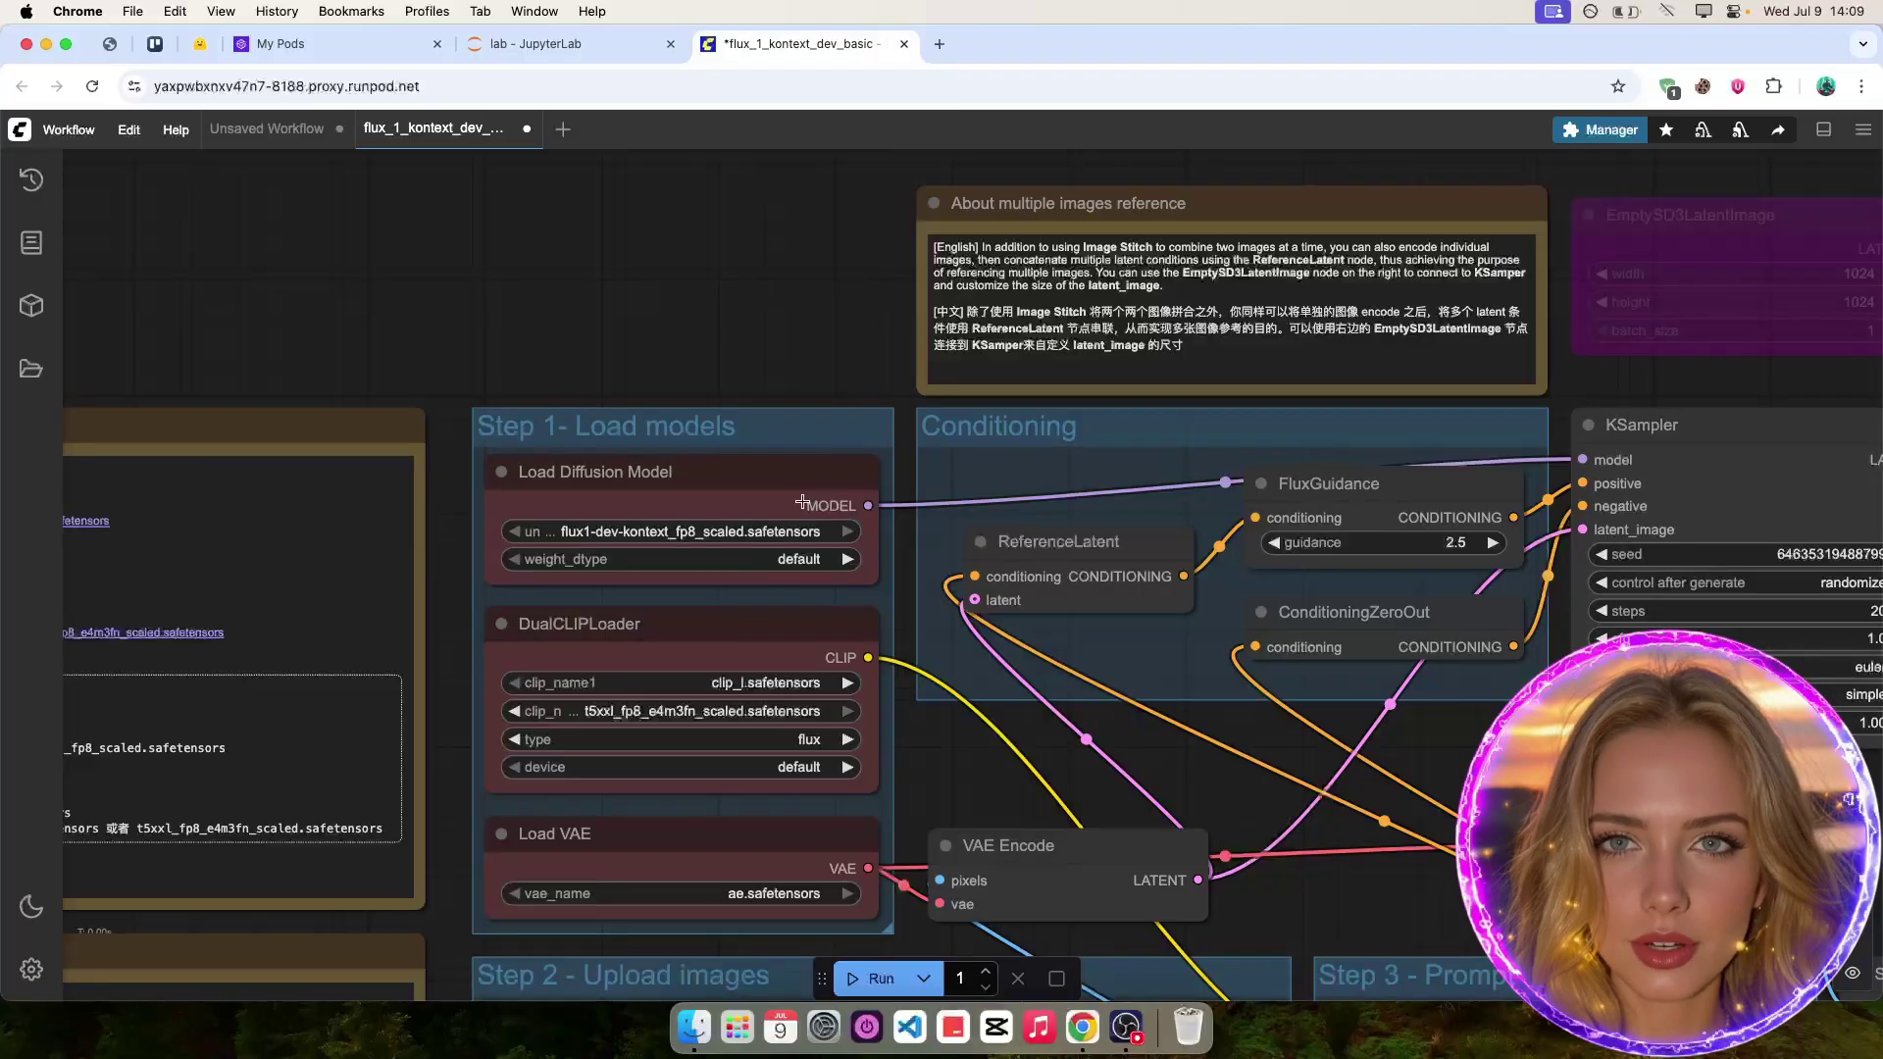
drag(838, 351, 598, 351)
scroll(1763, 511, right, 4)
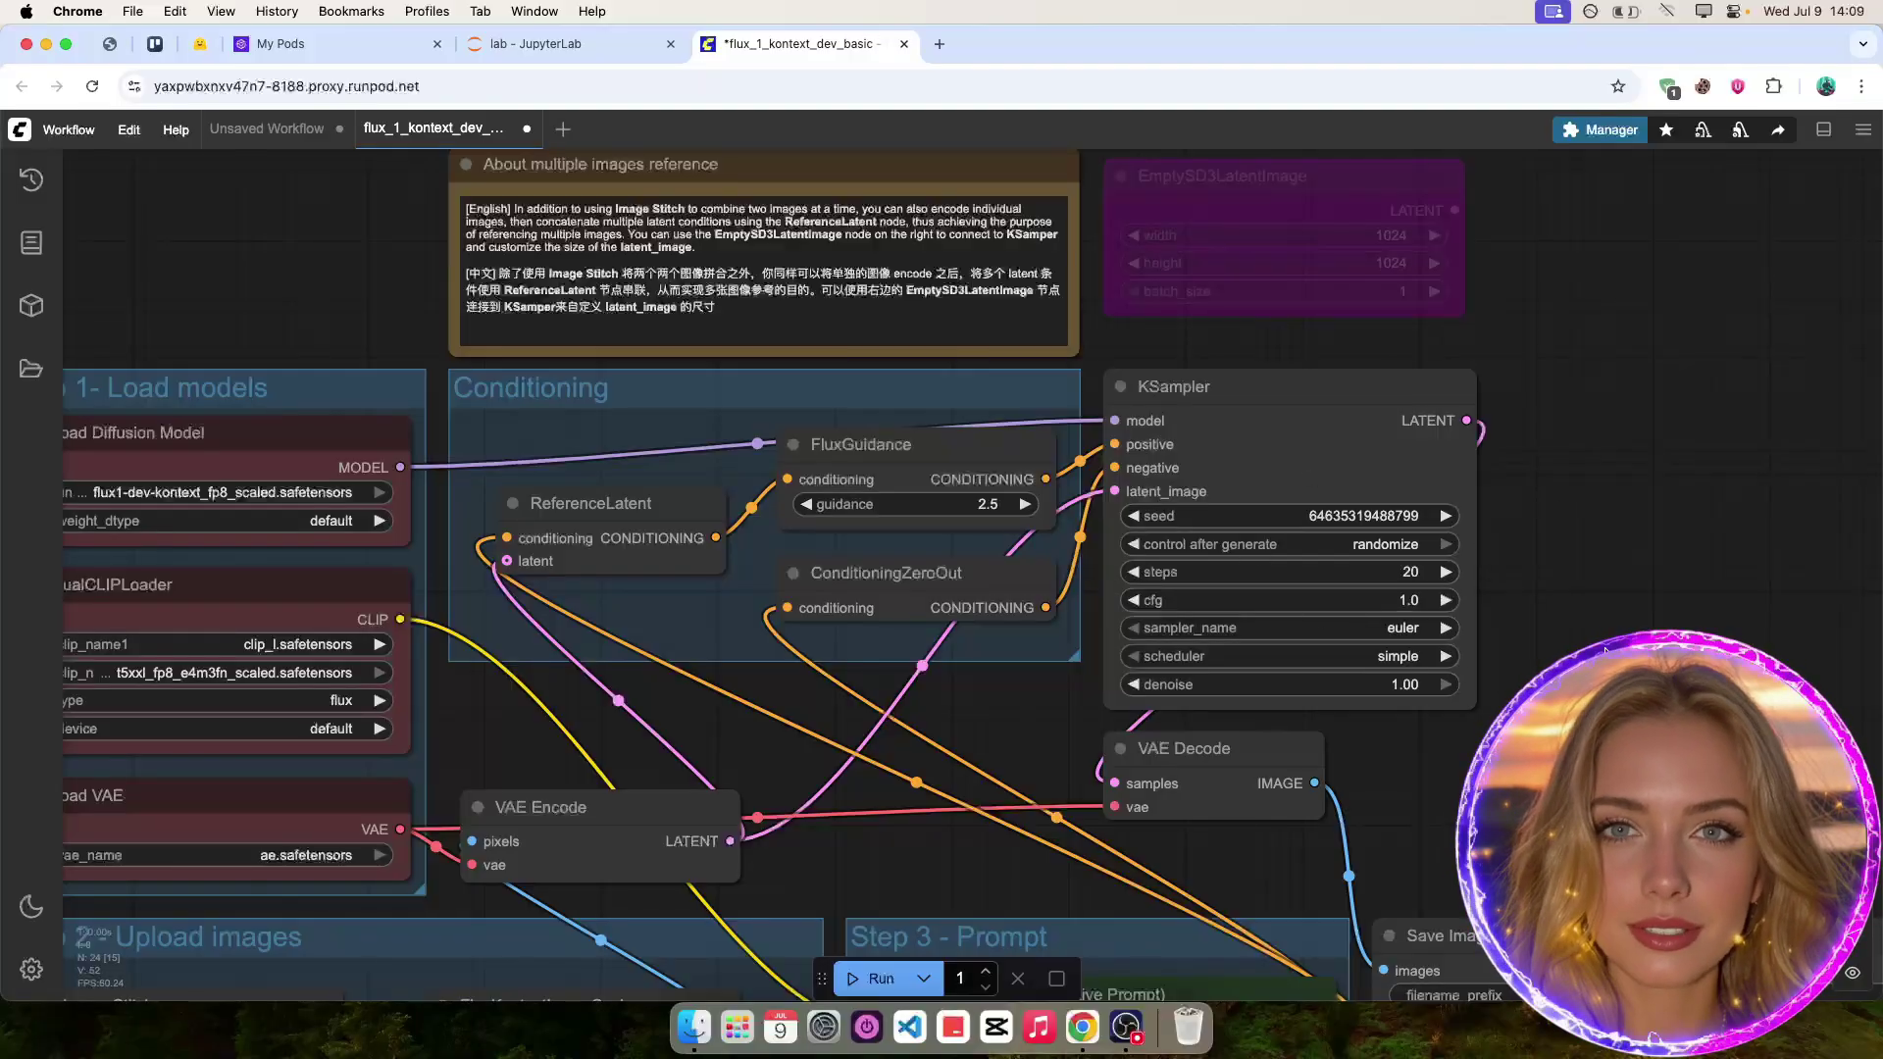
scroll(1247, 461, down, 5)
drag(914, 496, 1123, 260)
drag(1088, 806, 1127, 621)
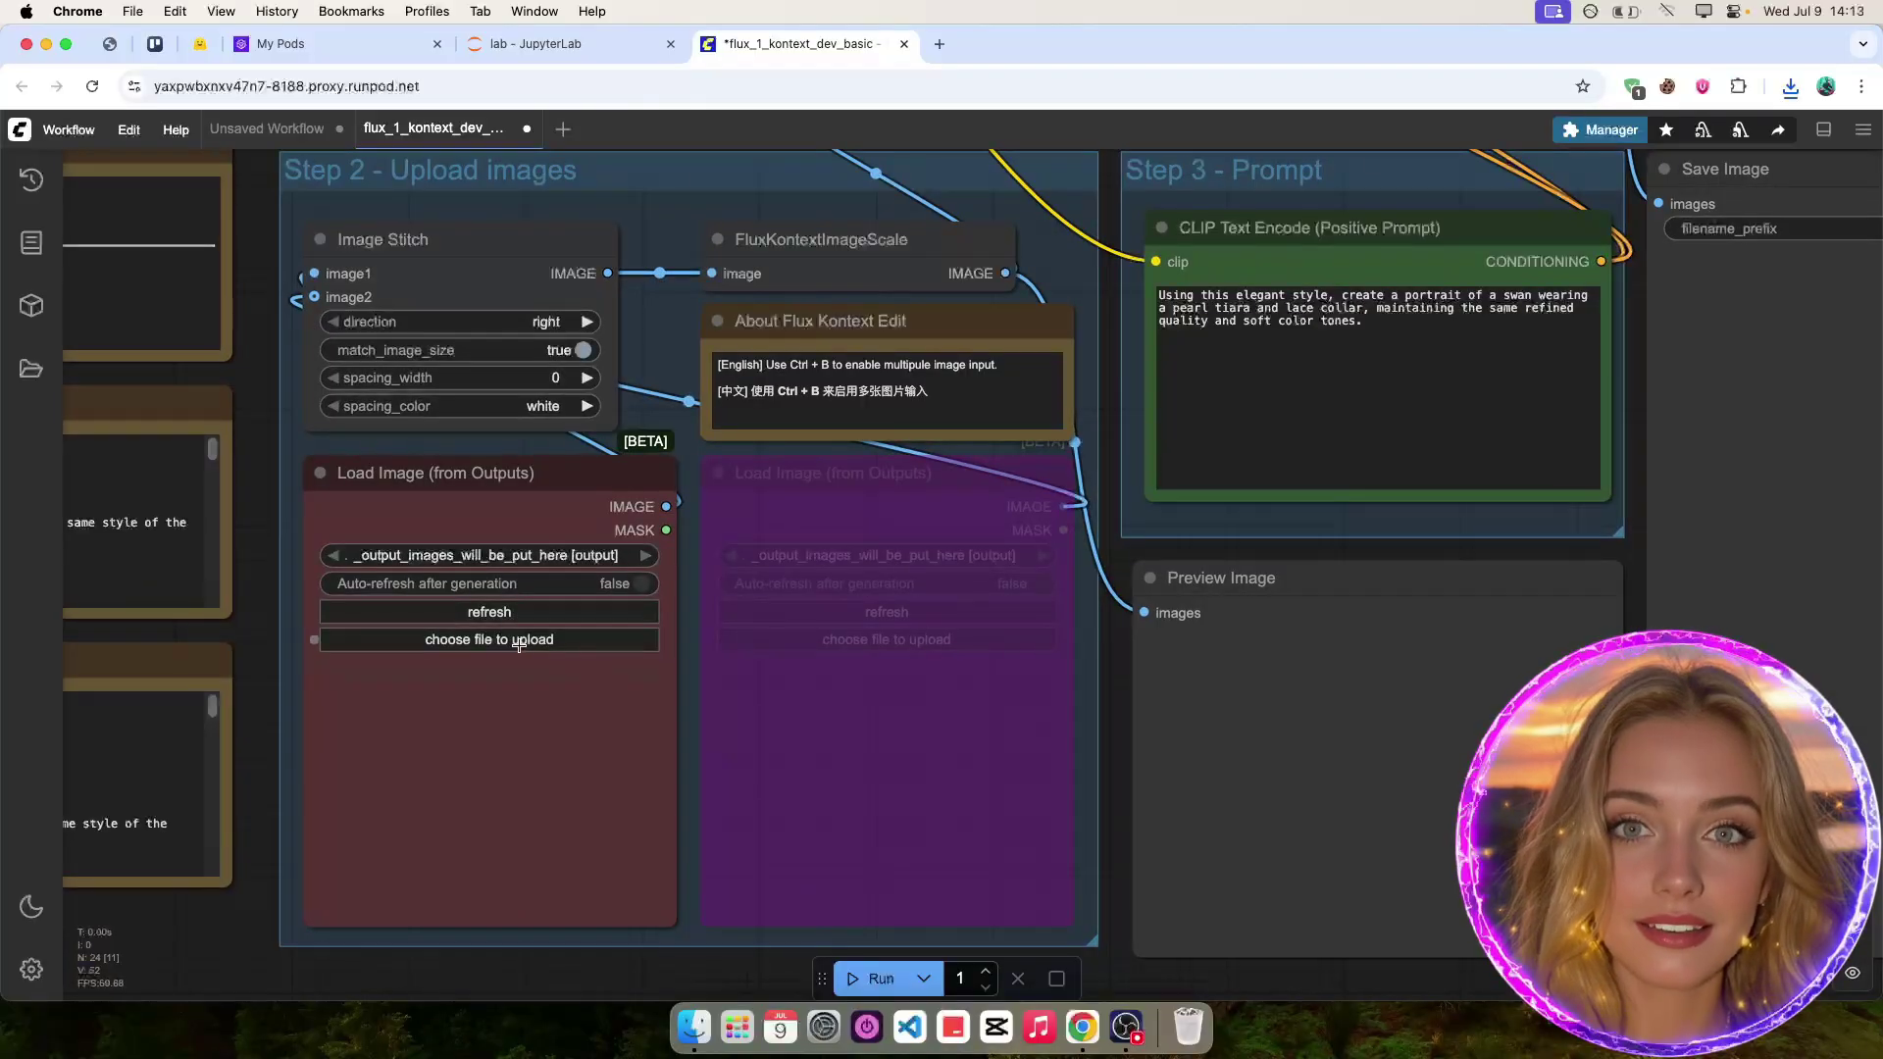
Upload the car photo and replace the prompt with 'change the color of the car to red'.
click(519, 639)
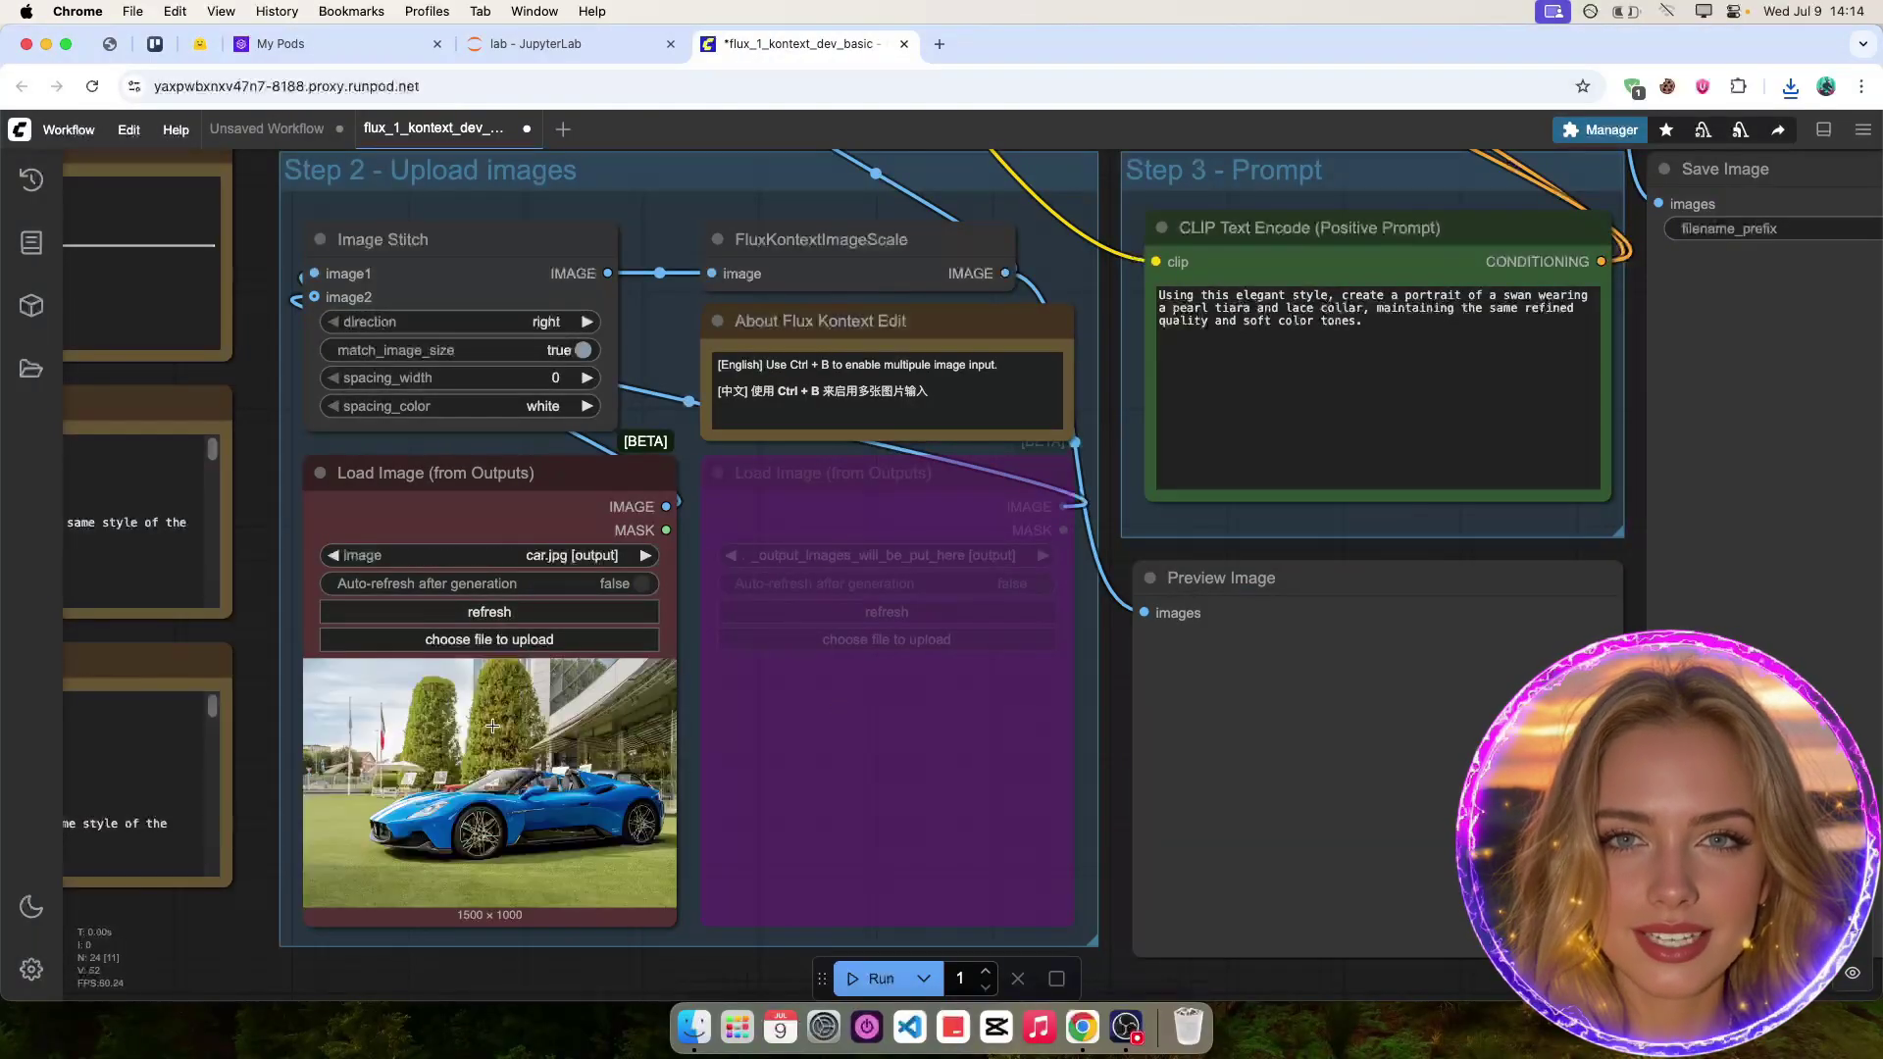
click(1320, 384)
key(super+a)
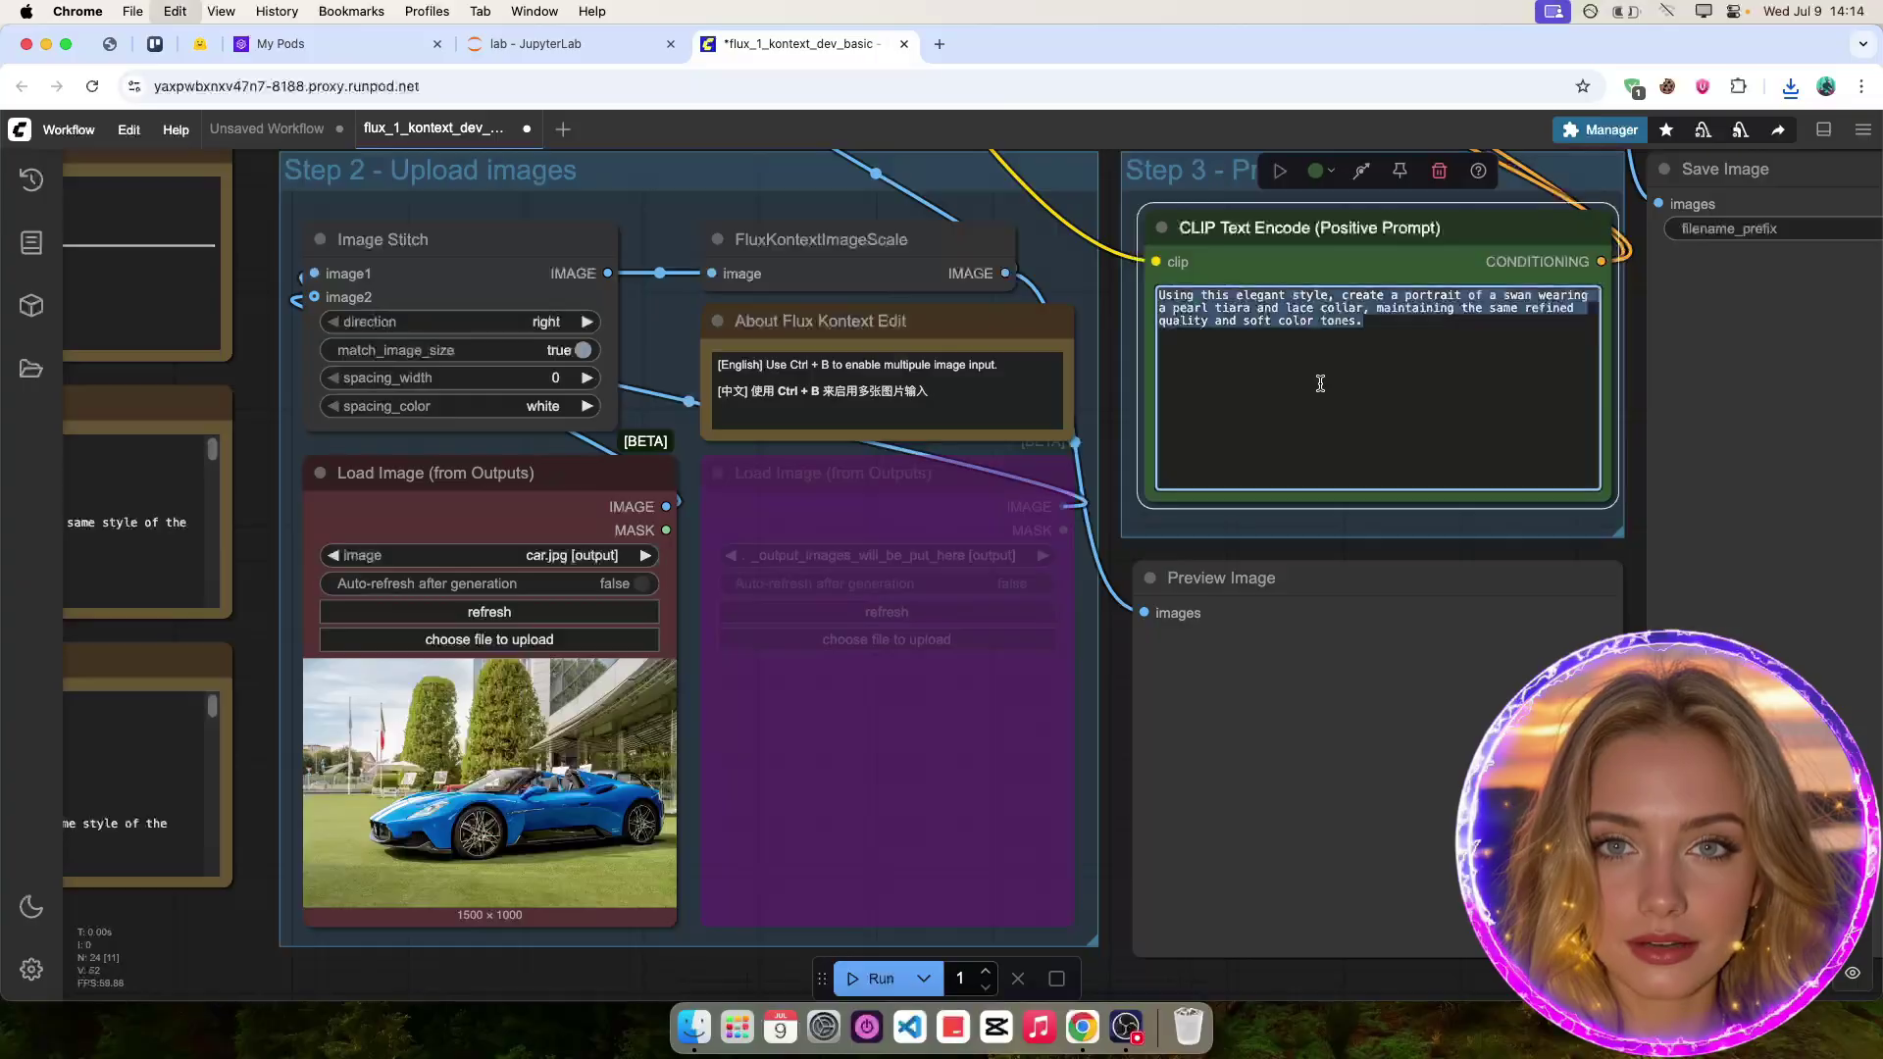
text(c)
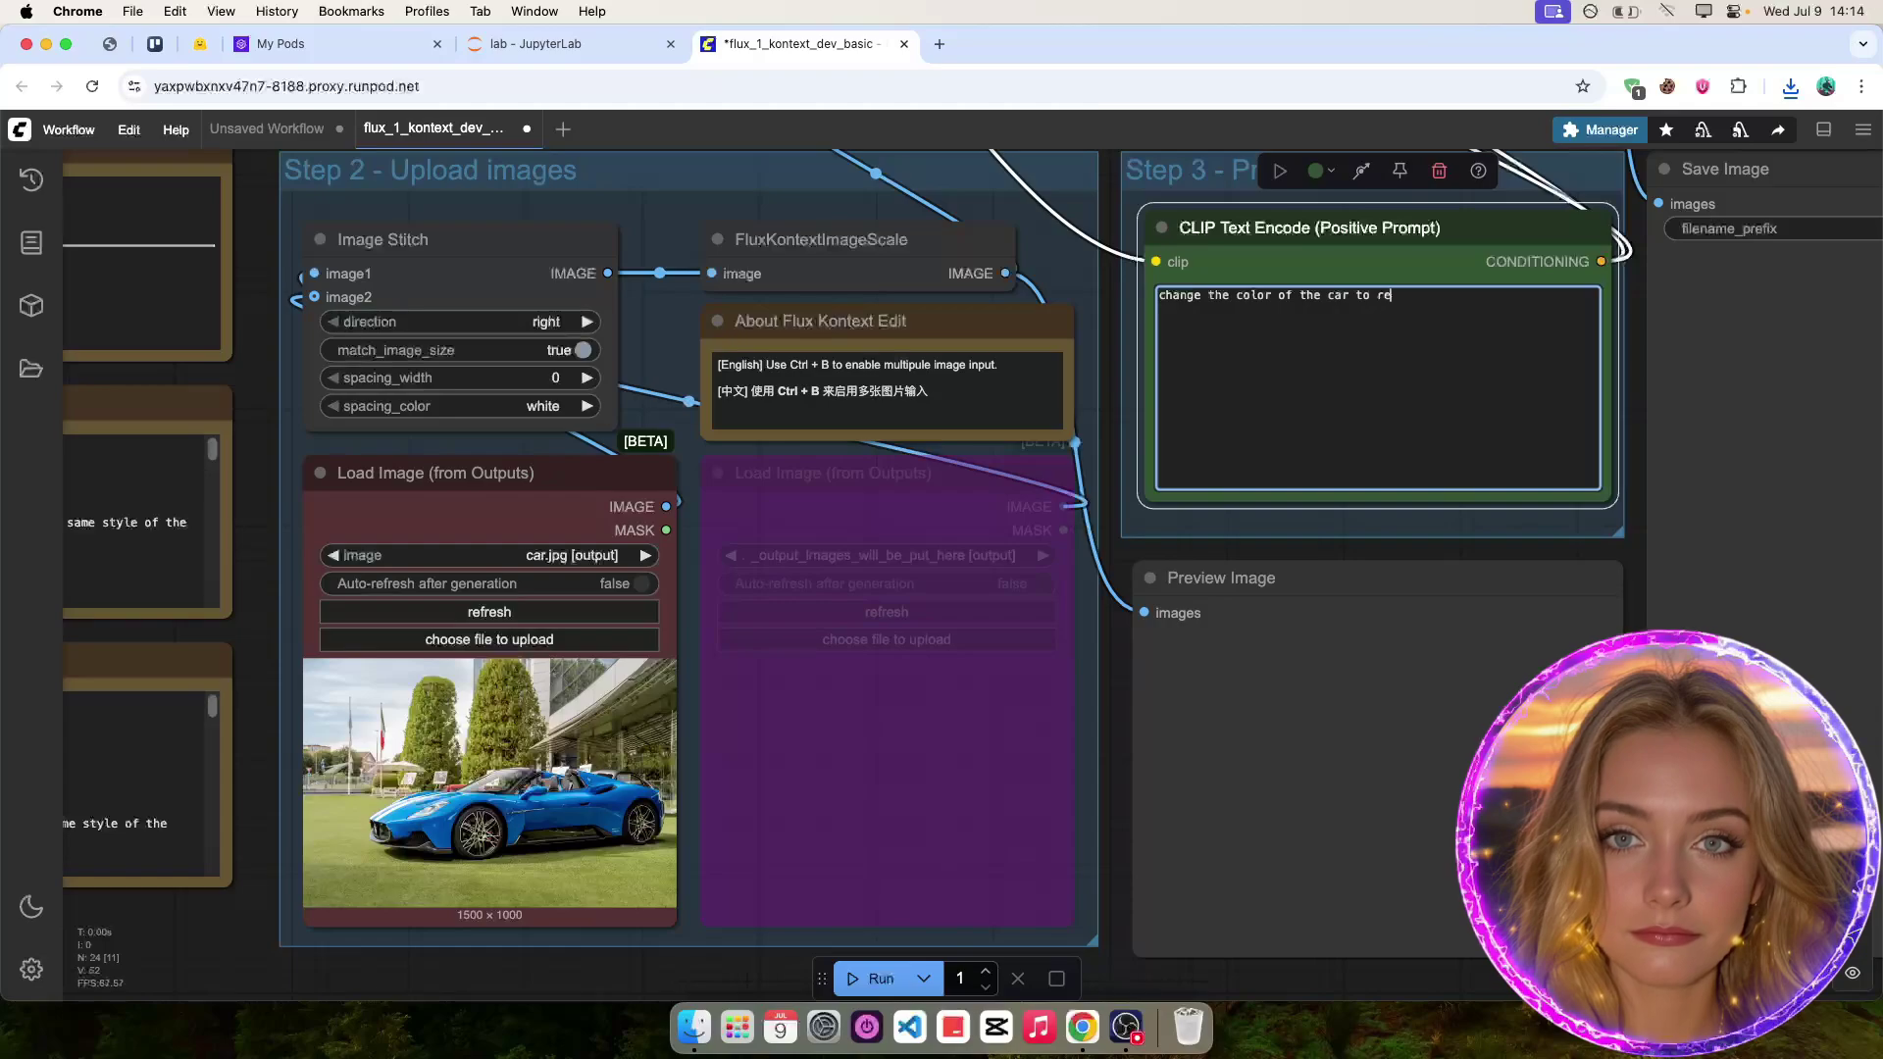
scroll(1469, 285, up, 5)
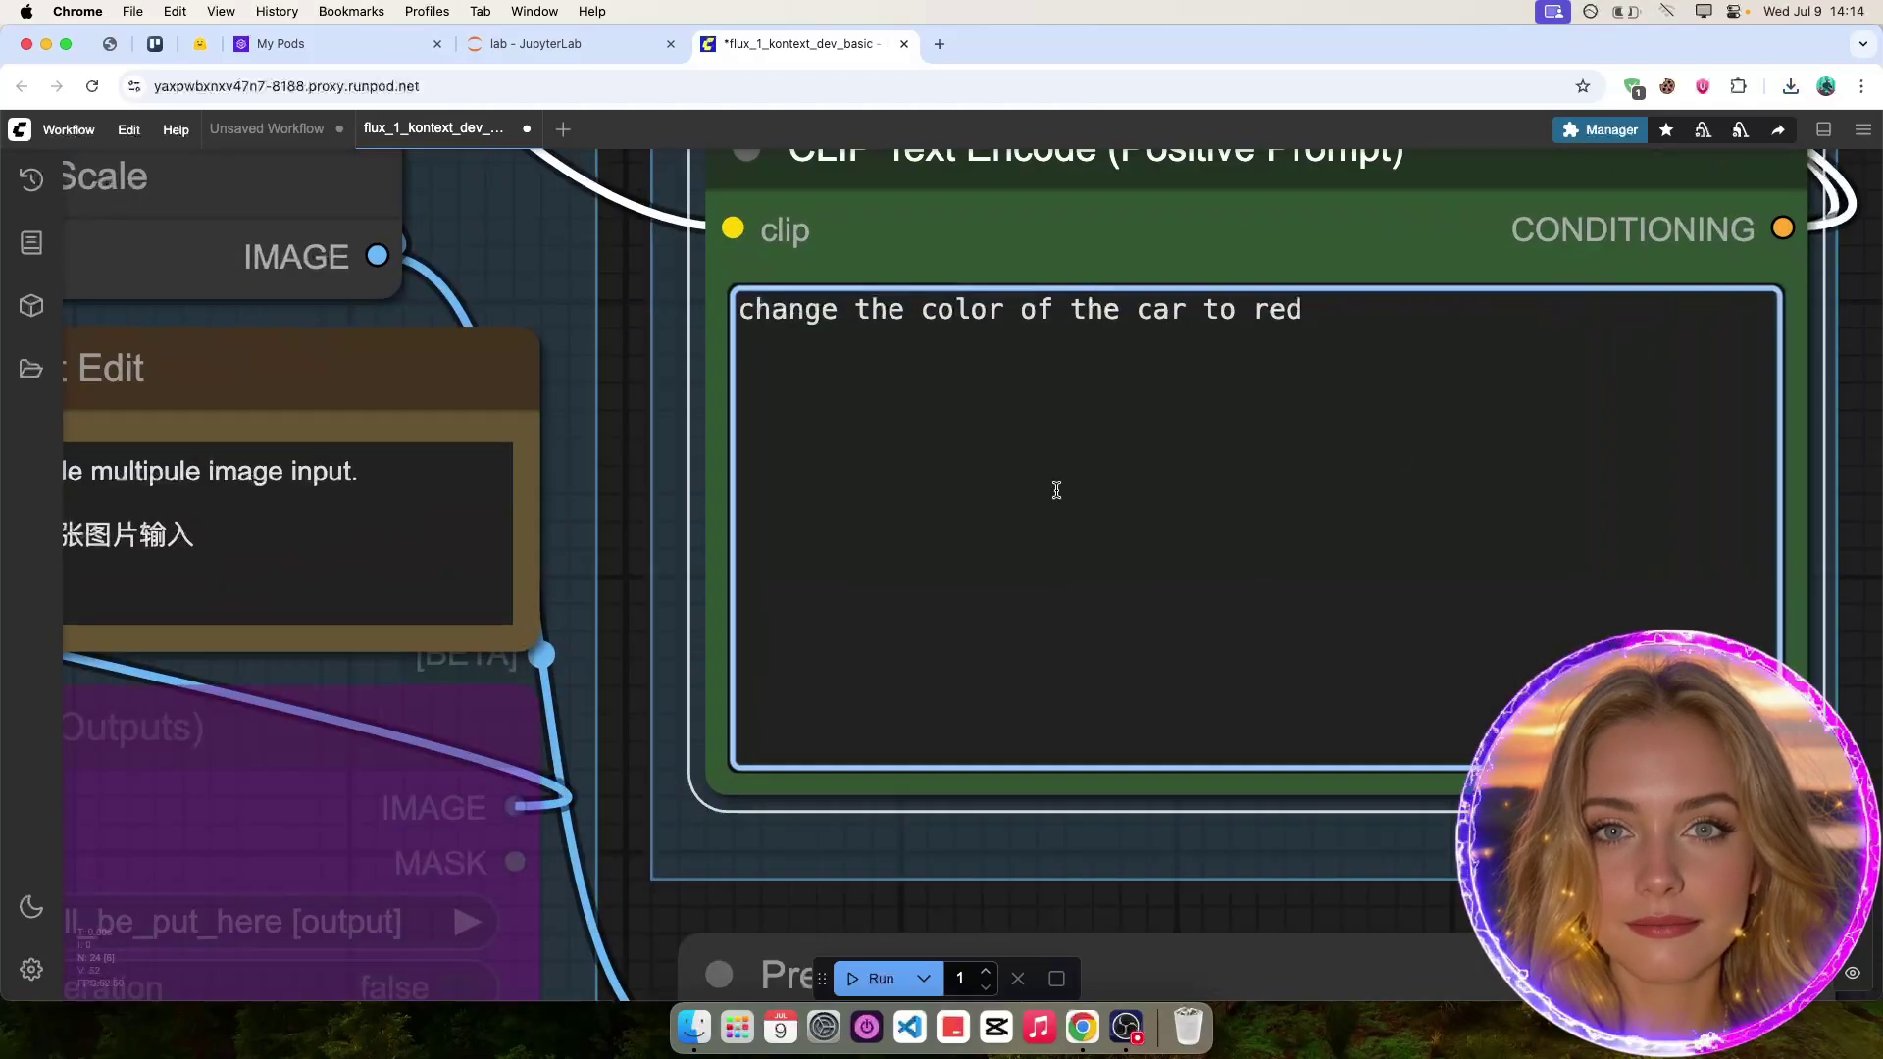
scroll(1056, 491, down, 8)
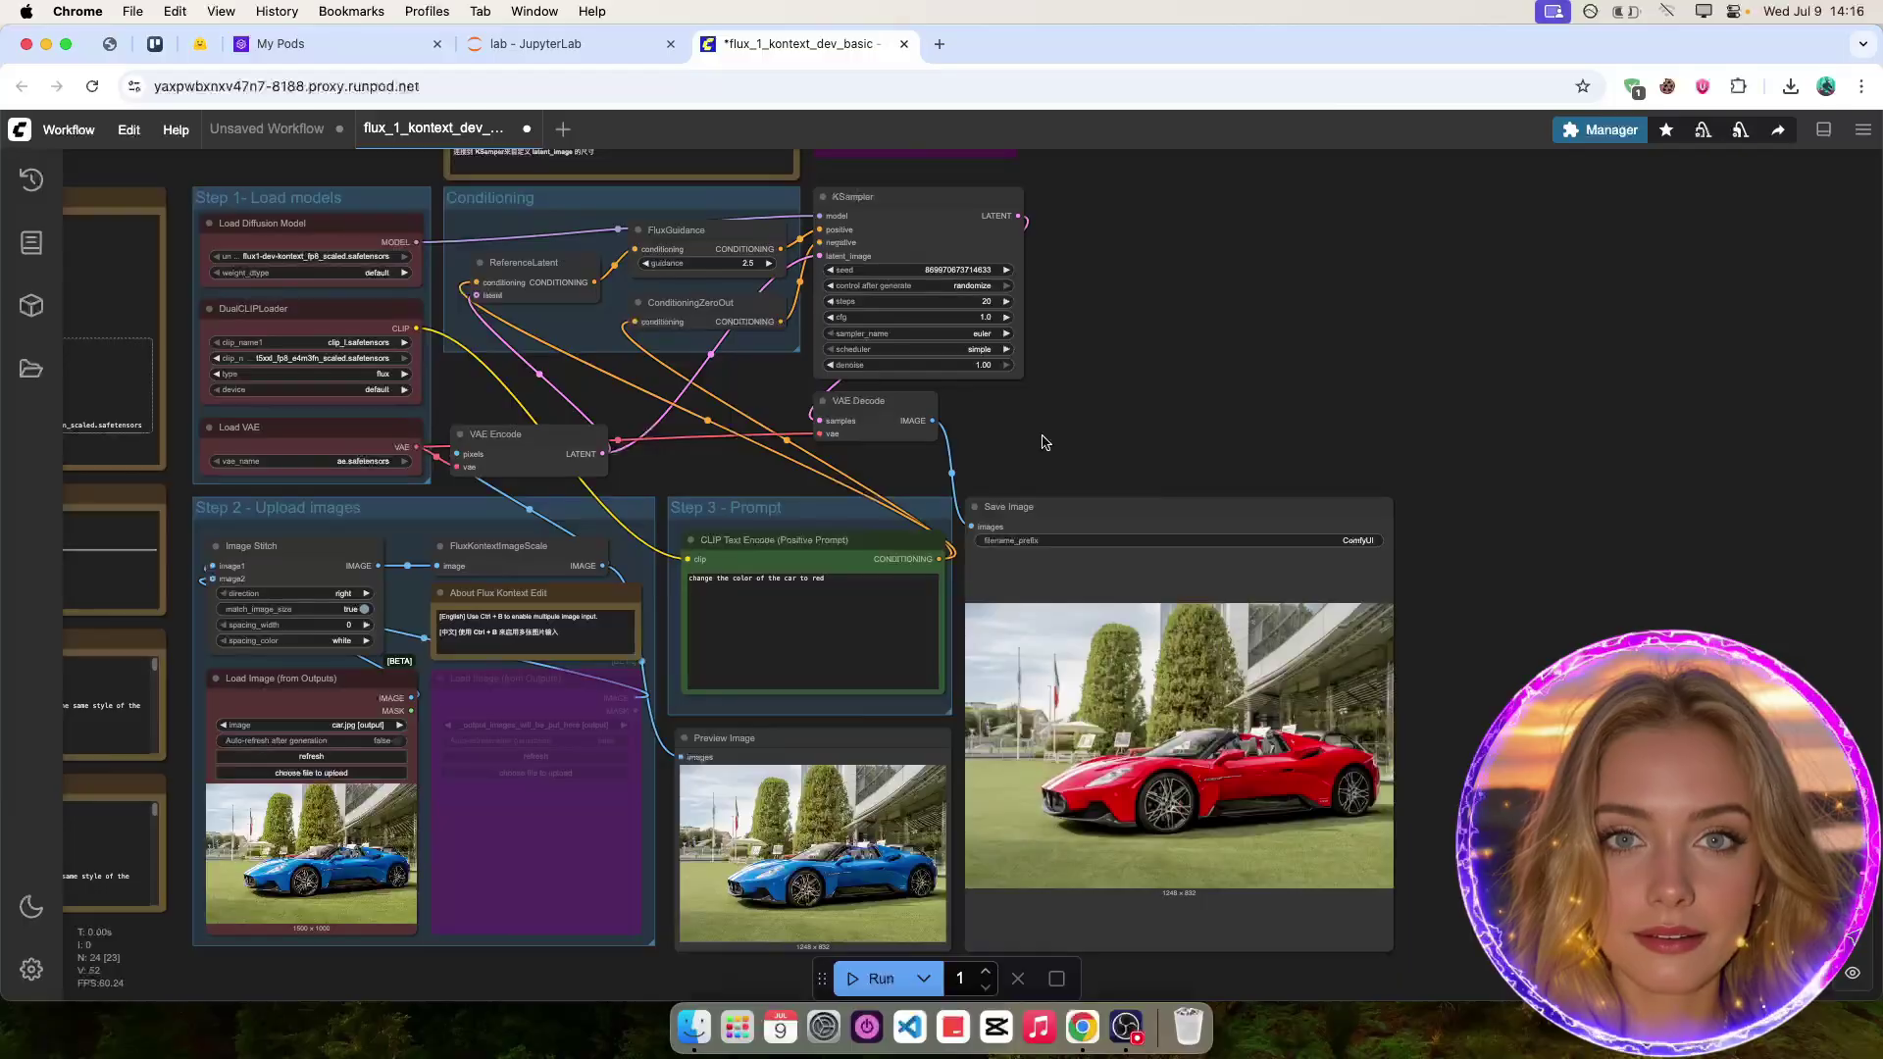
Zoom and pan to compare the red car output with the blue car.jpg original.
scroll(1173, 855, up, 5)
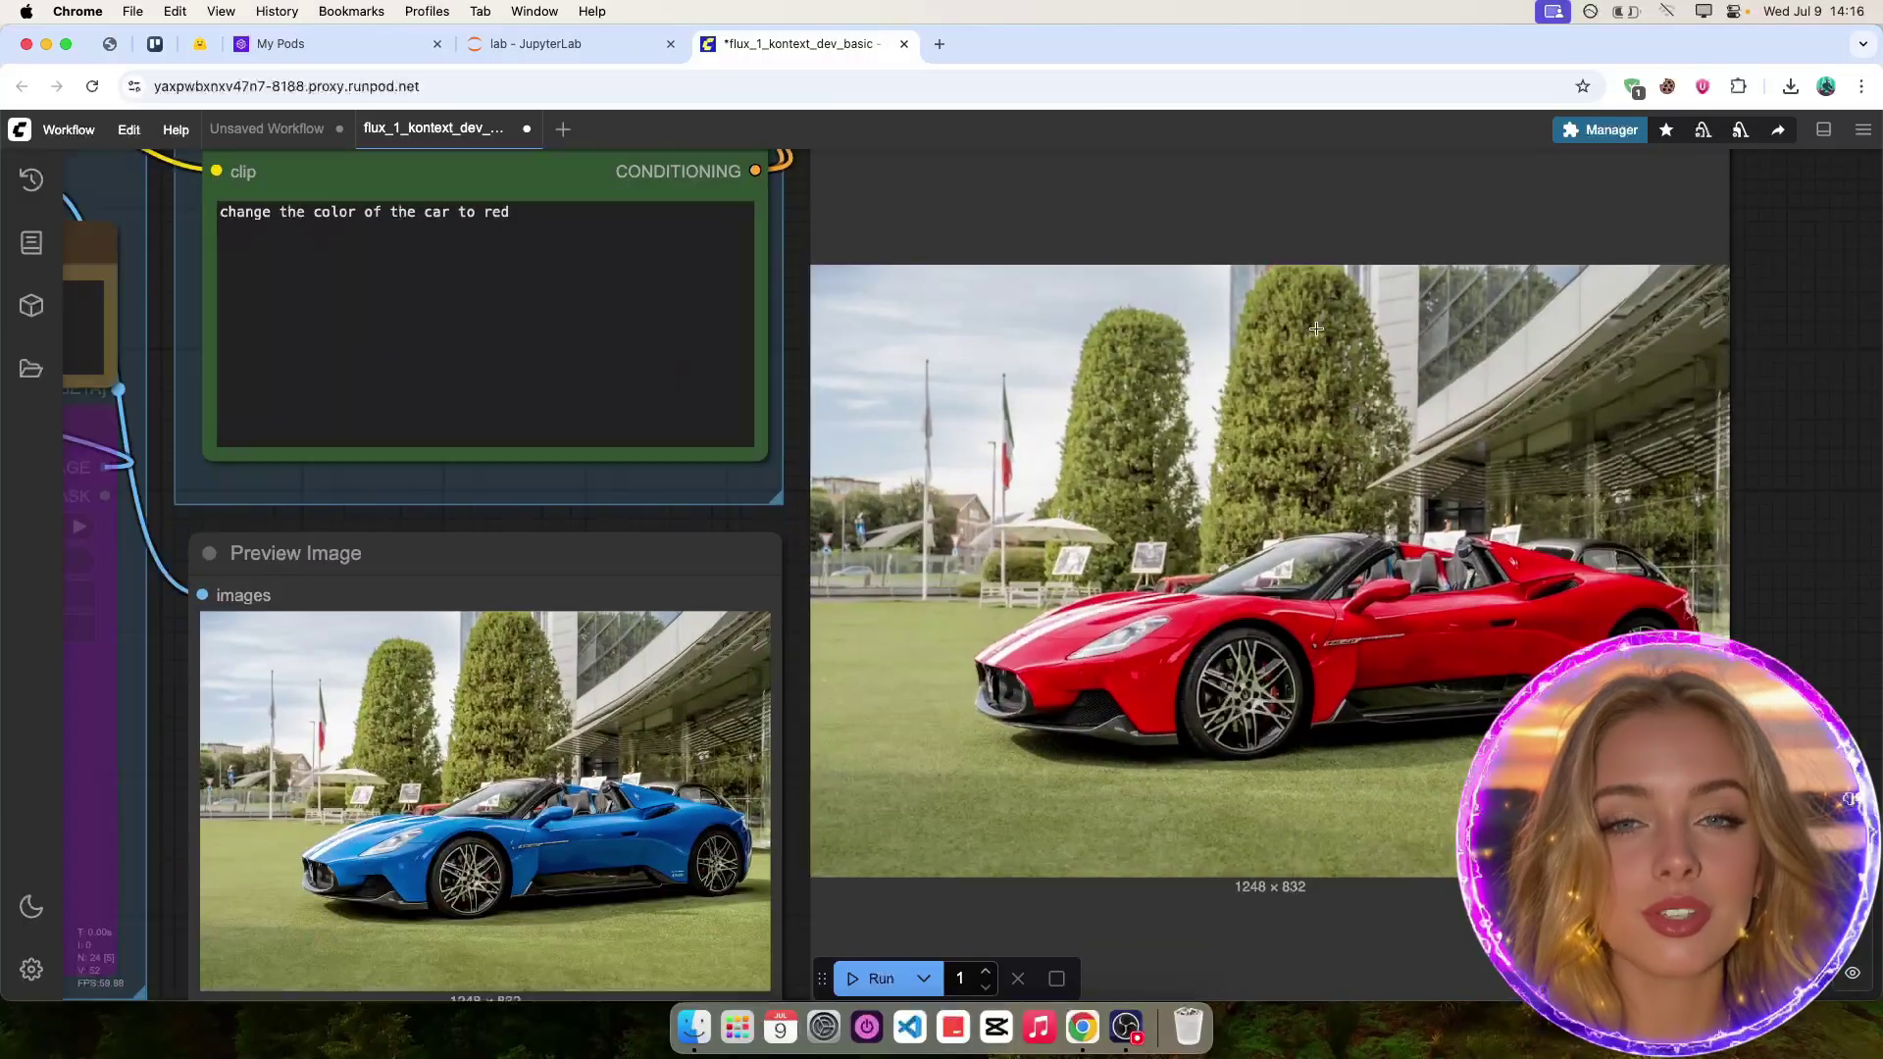
scroll(1079, 928, down, 3)
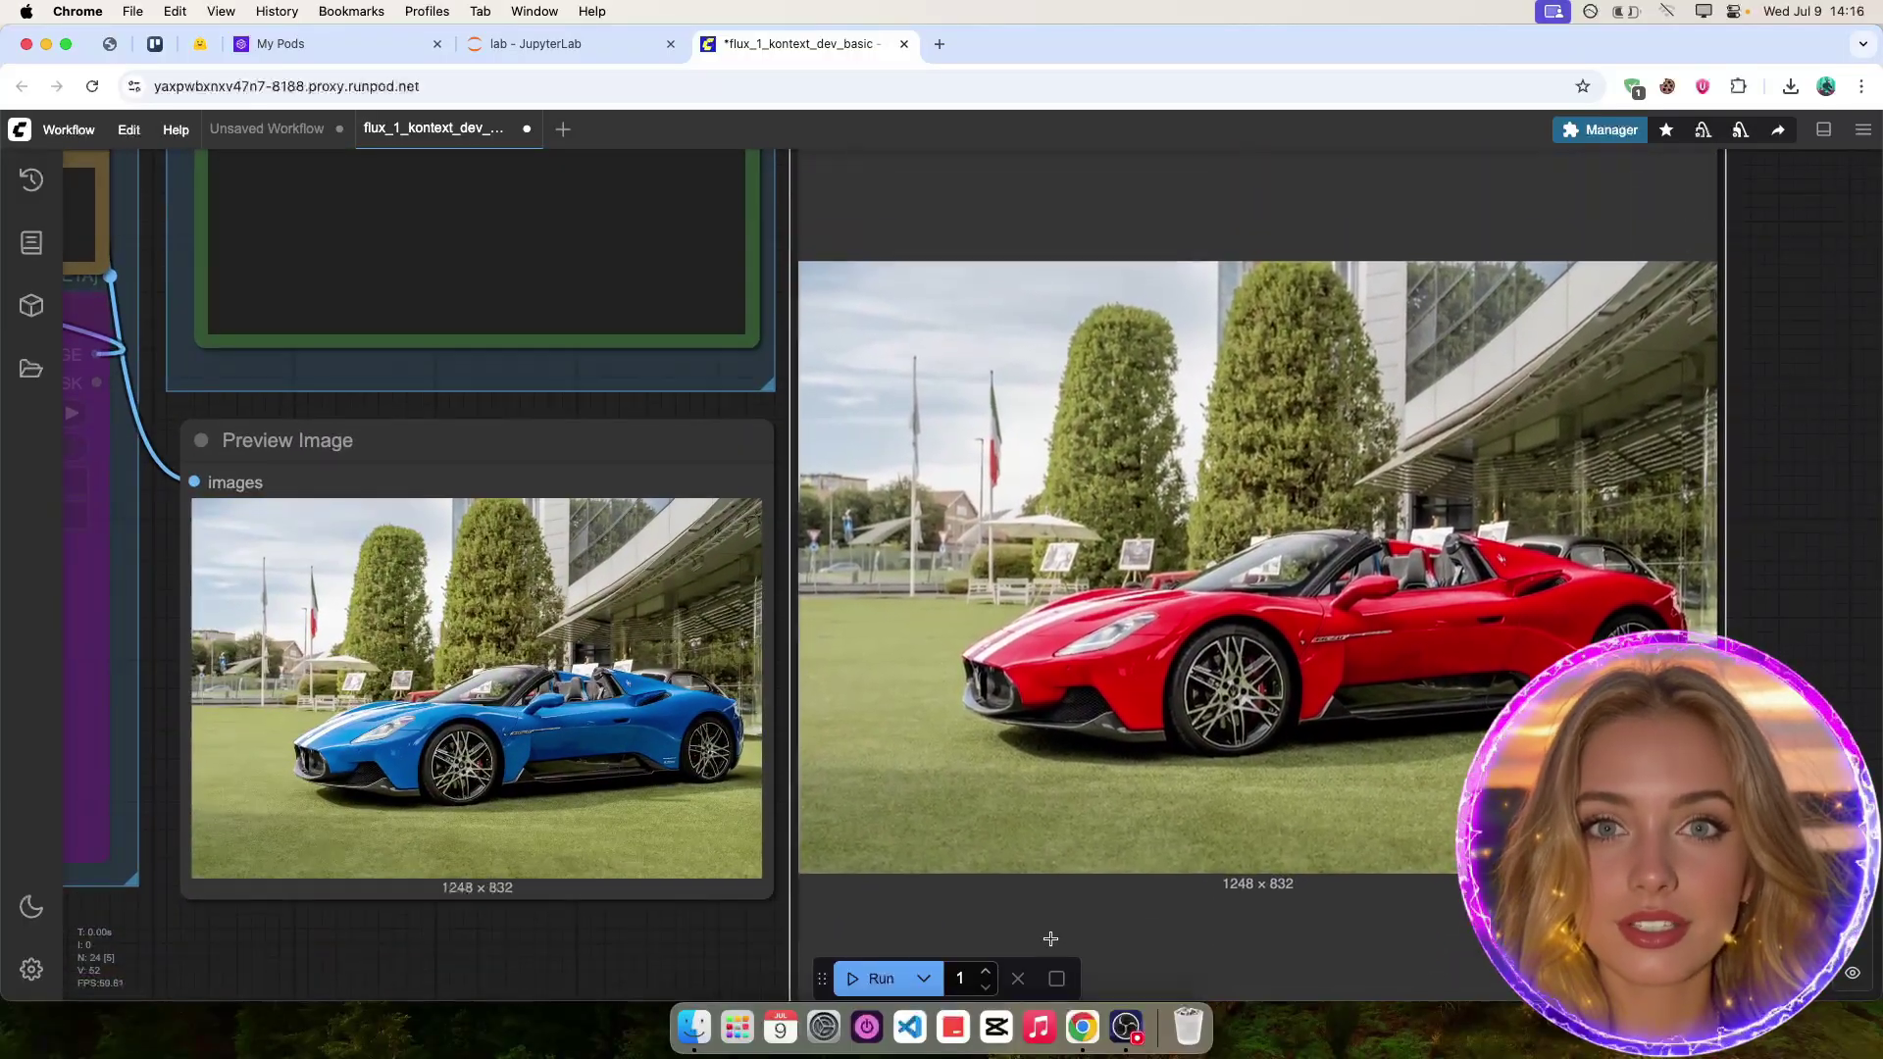
drag(1050, 938, 1065, 960)
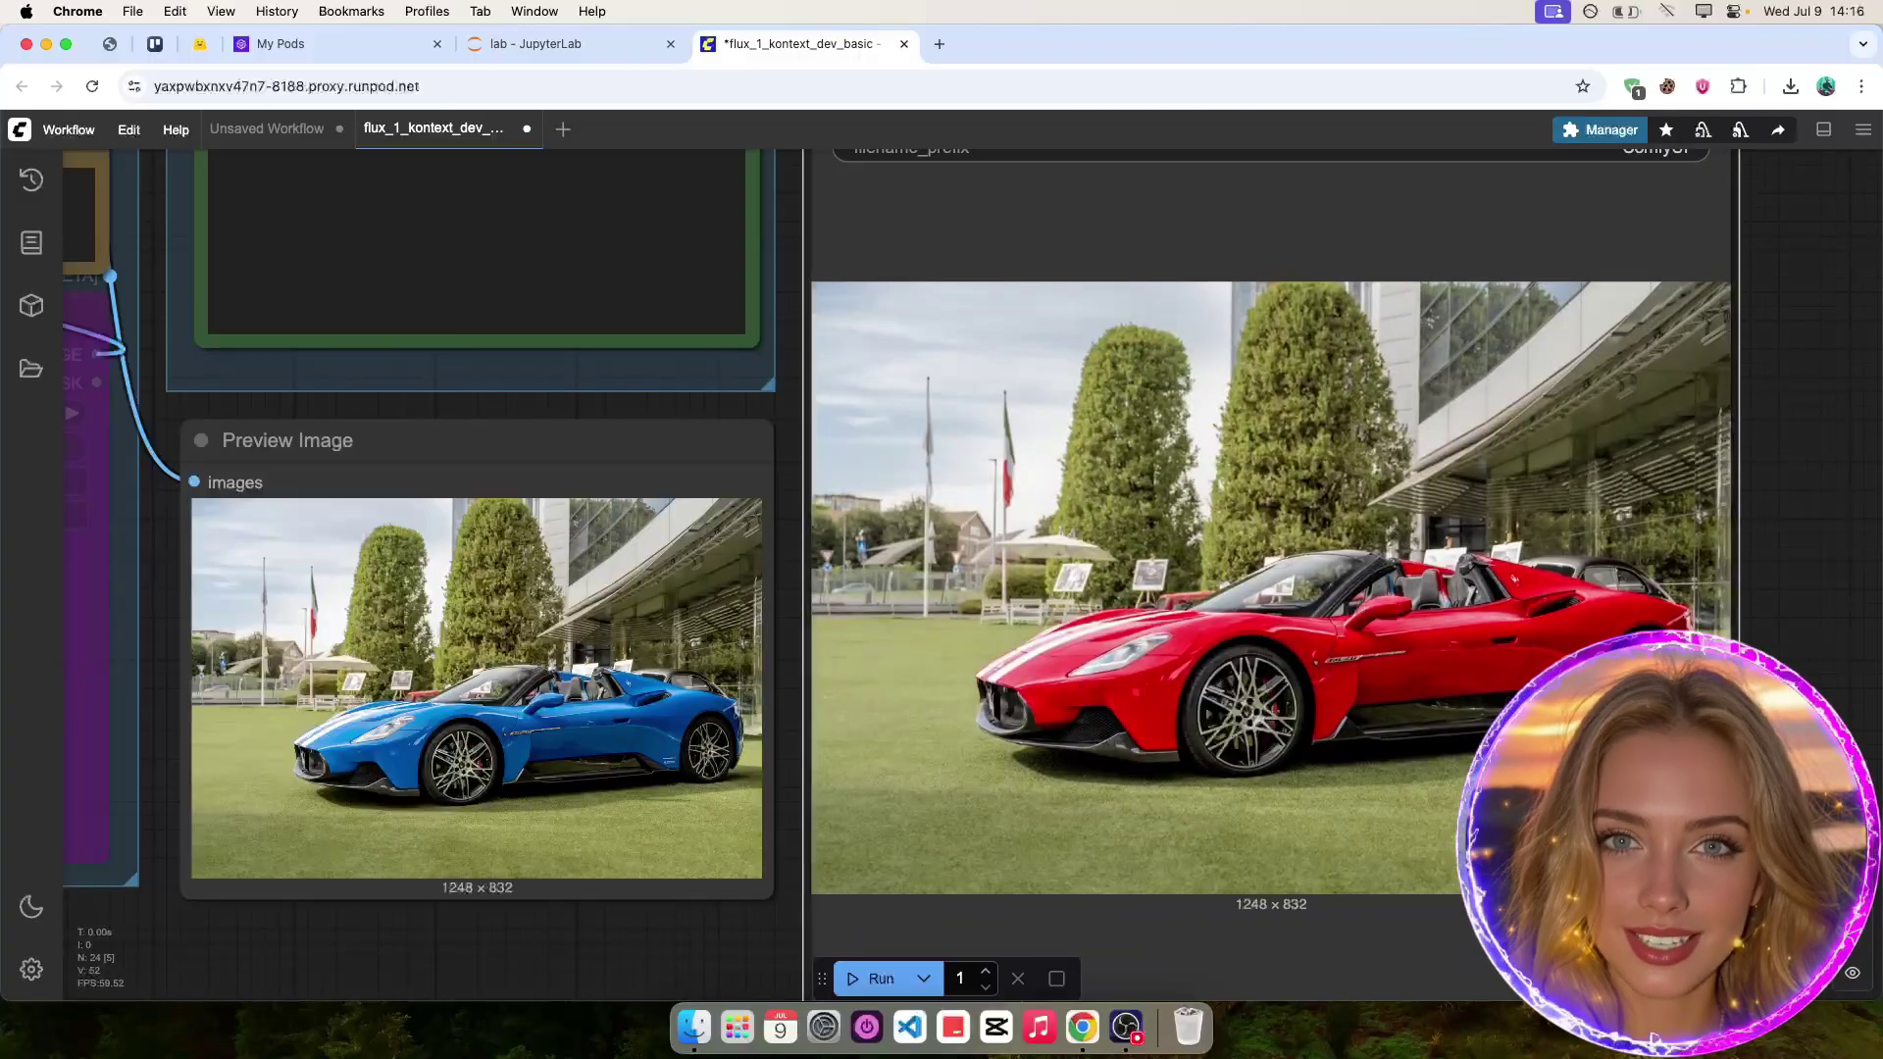
scroll(1208, 760, down, 5)
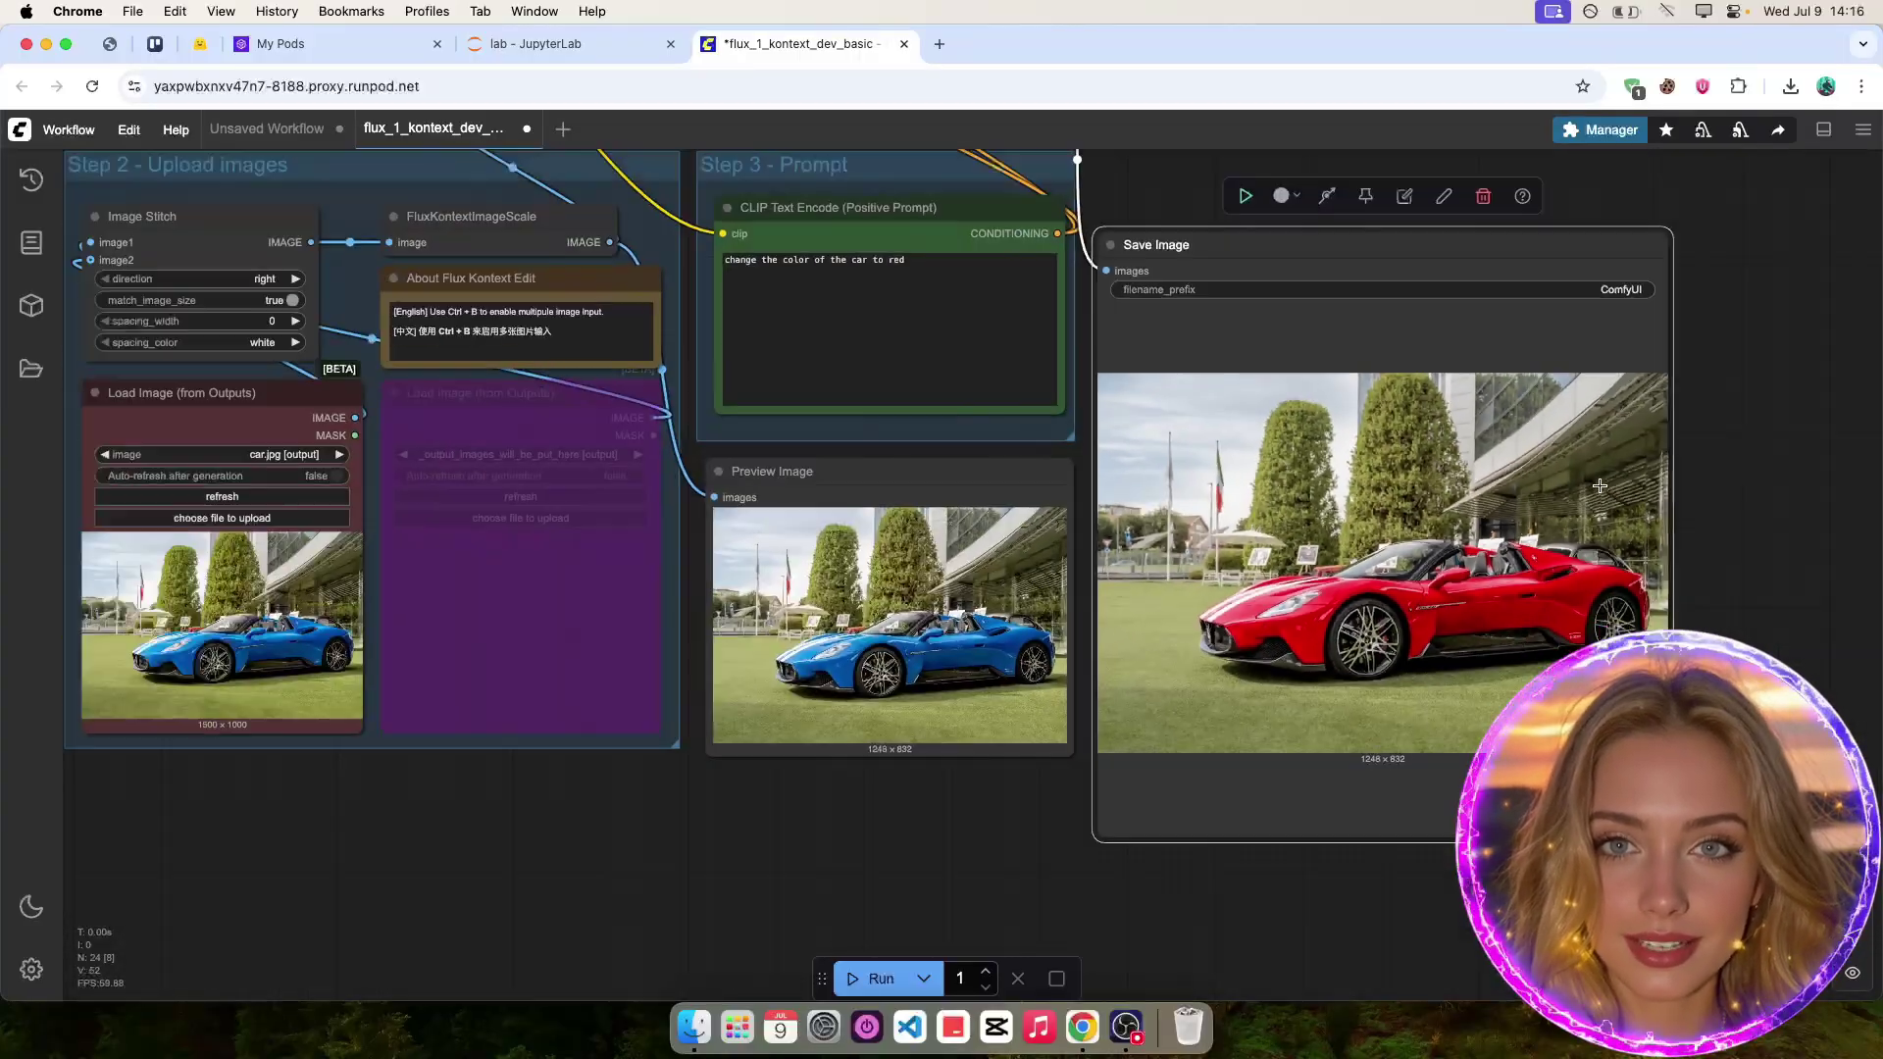
scroll(499, 467, up, 8)
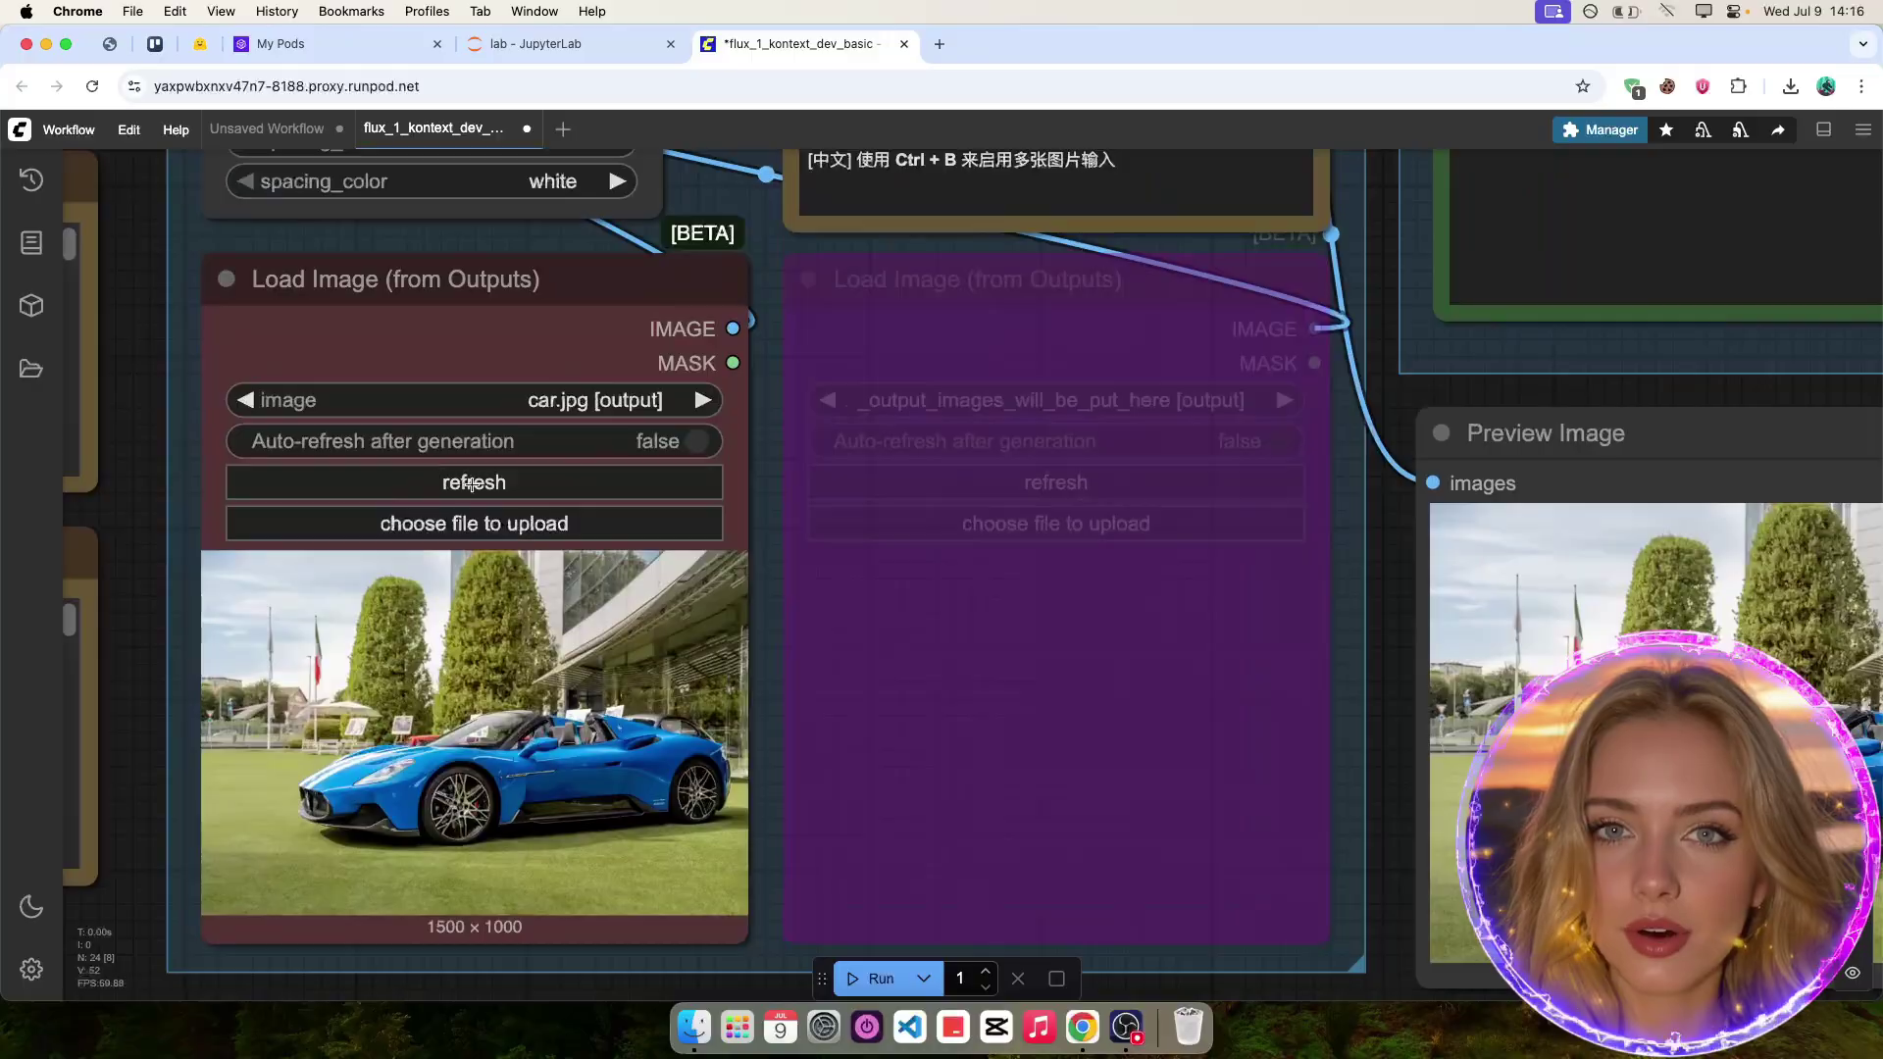
Feed the latest red car output back in as the Load Image input.
click(472, 483)
scroll(486, 624, down, 2)
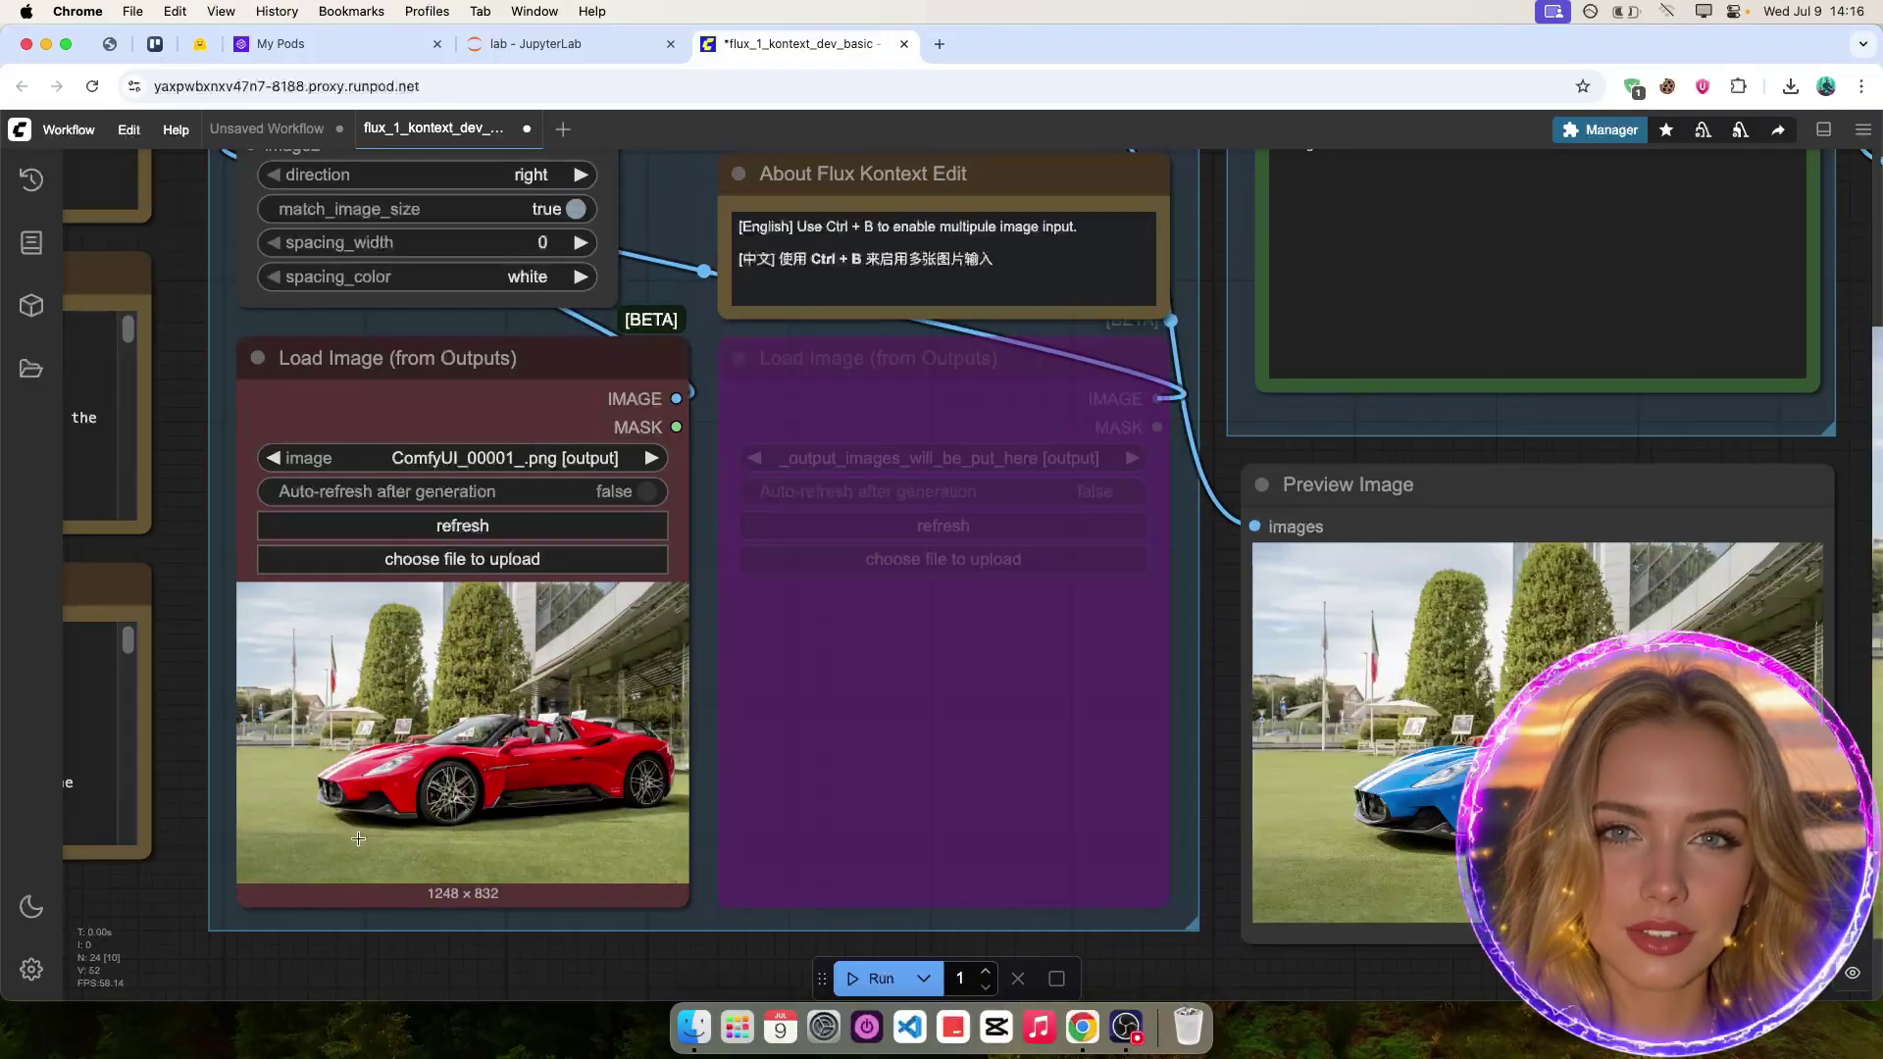
scroll(358, 839, down, 3)
scroll(1303, 378, up, 5)
Replace the prompt with 'change the background to winter, snow falling' and run it.
click(1303, 402)
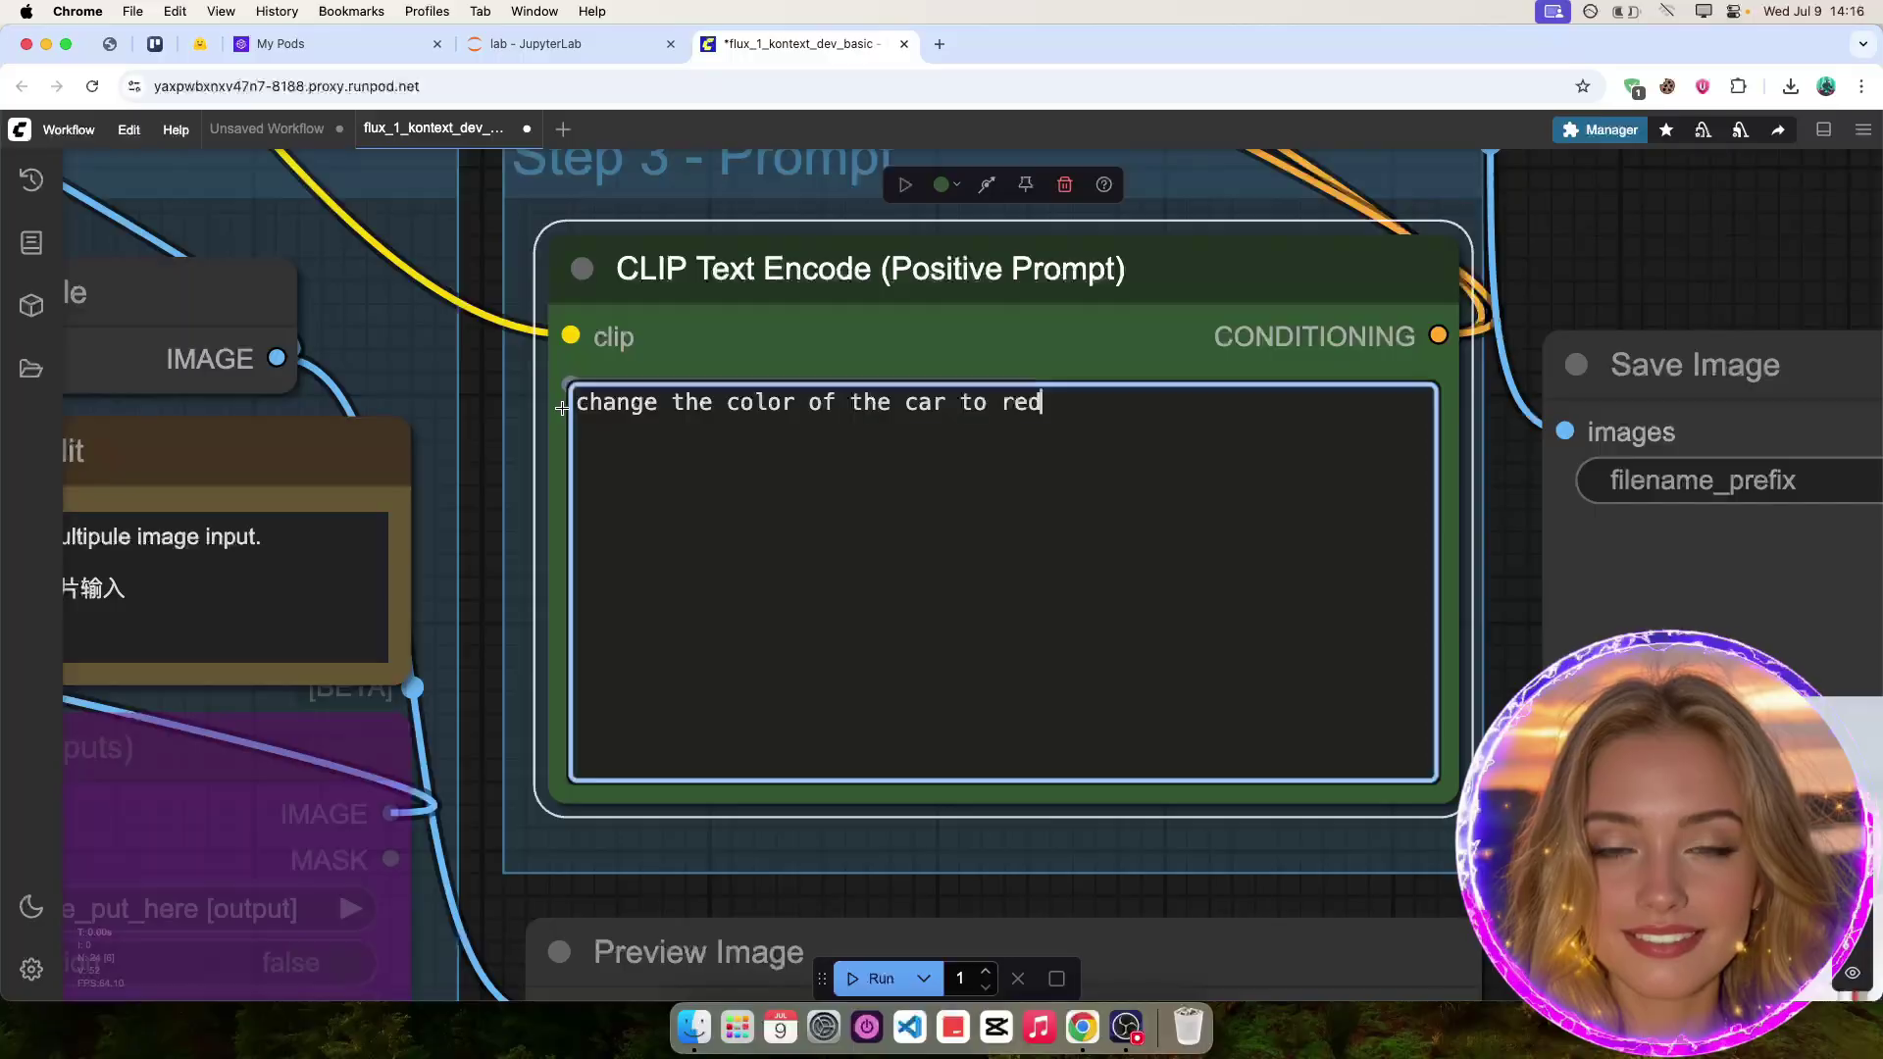
drag(574, 402, 887, 506)
text(change the background,)
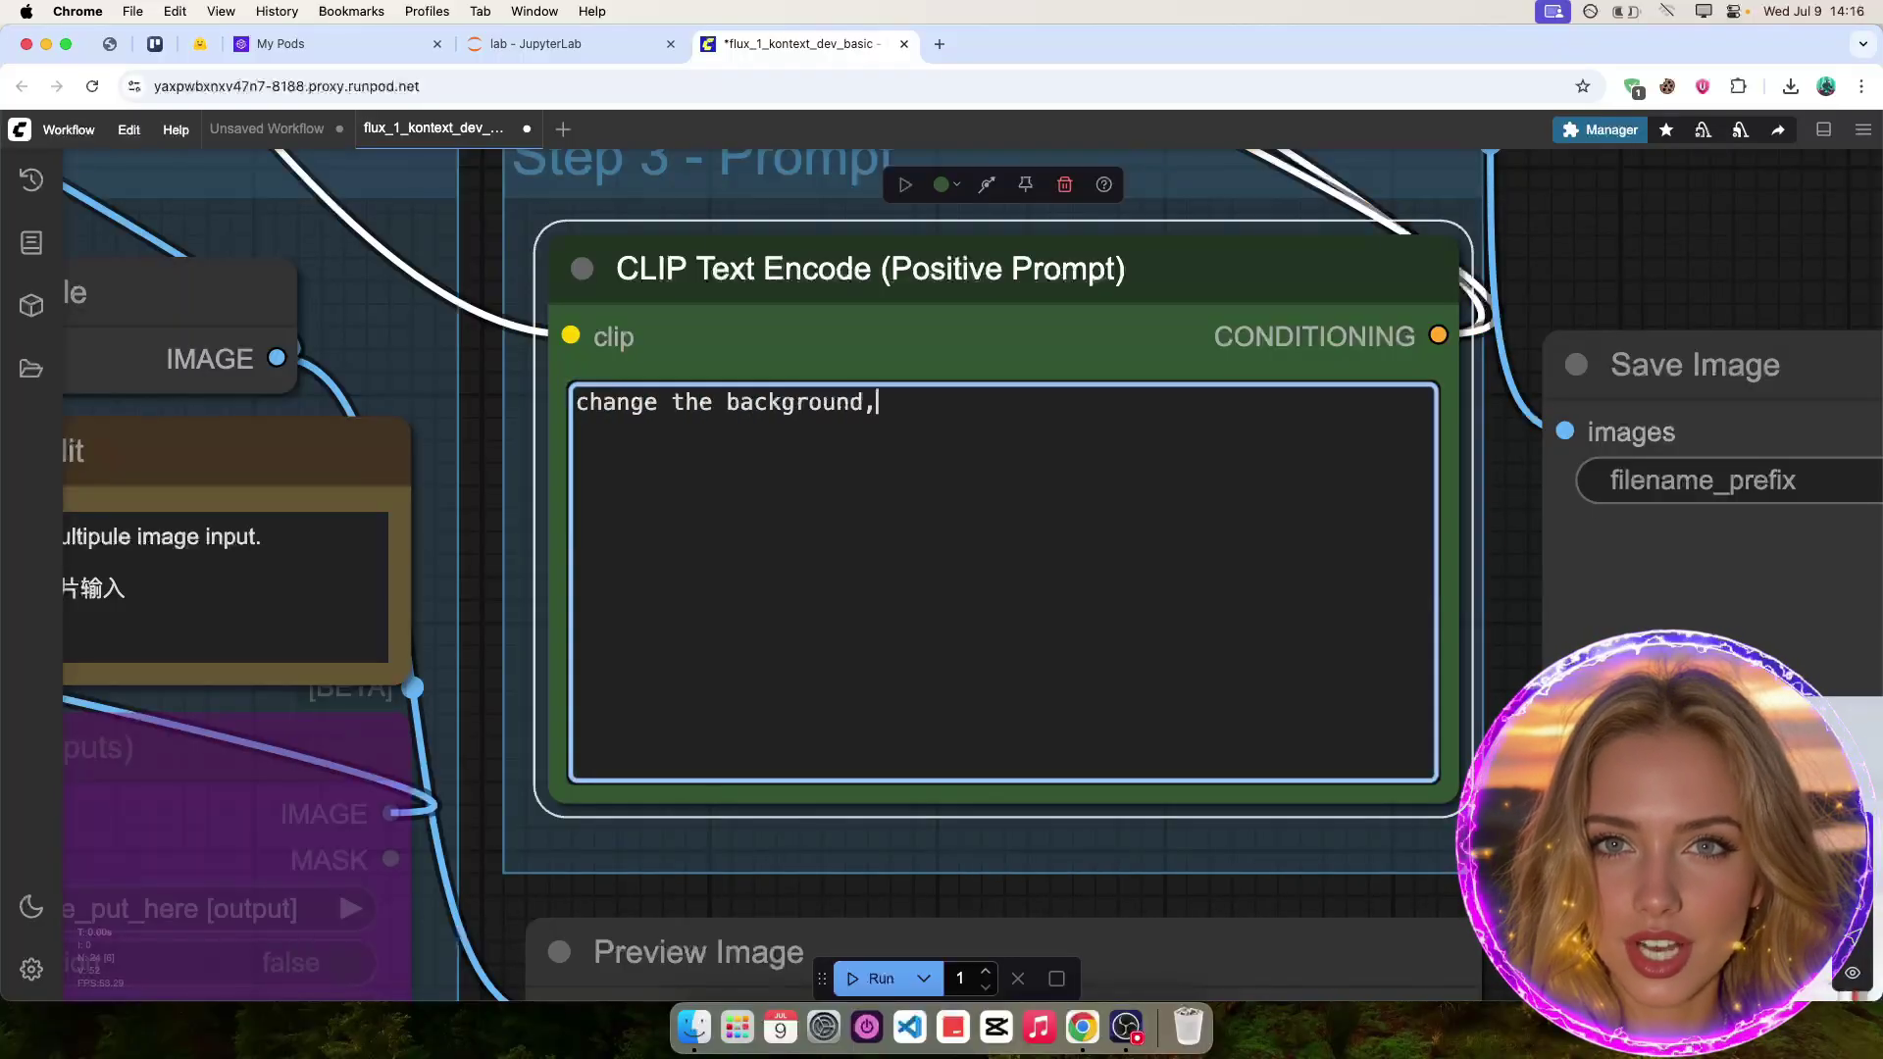
key(BackSpace)
text(to win)
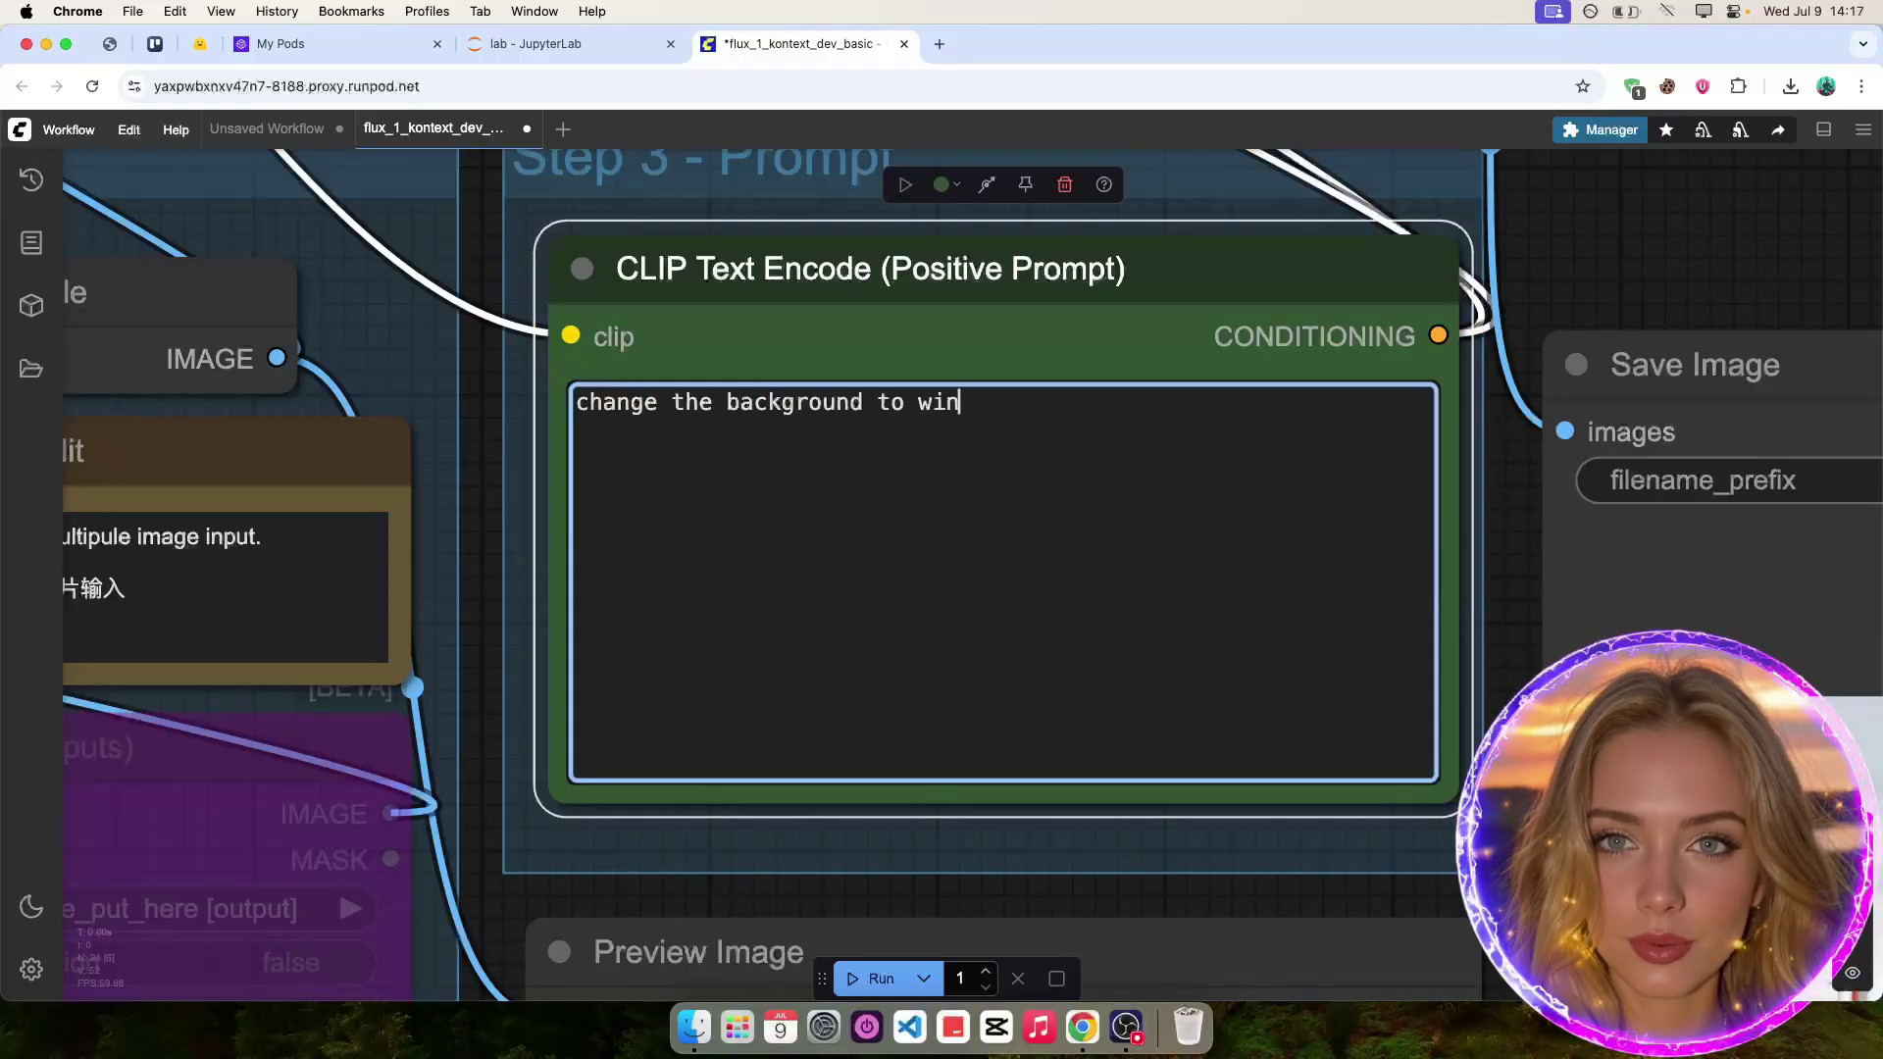
text(ter, snow)
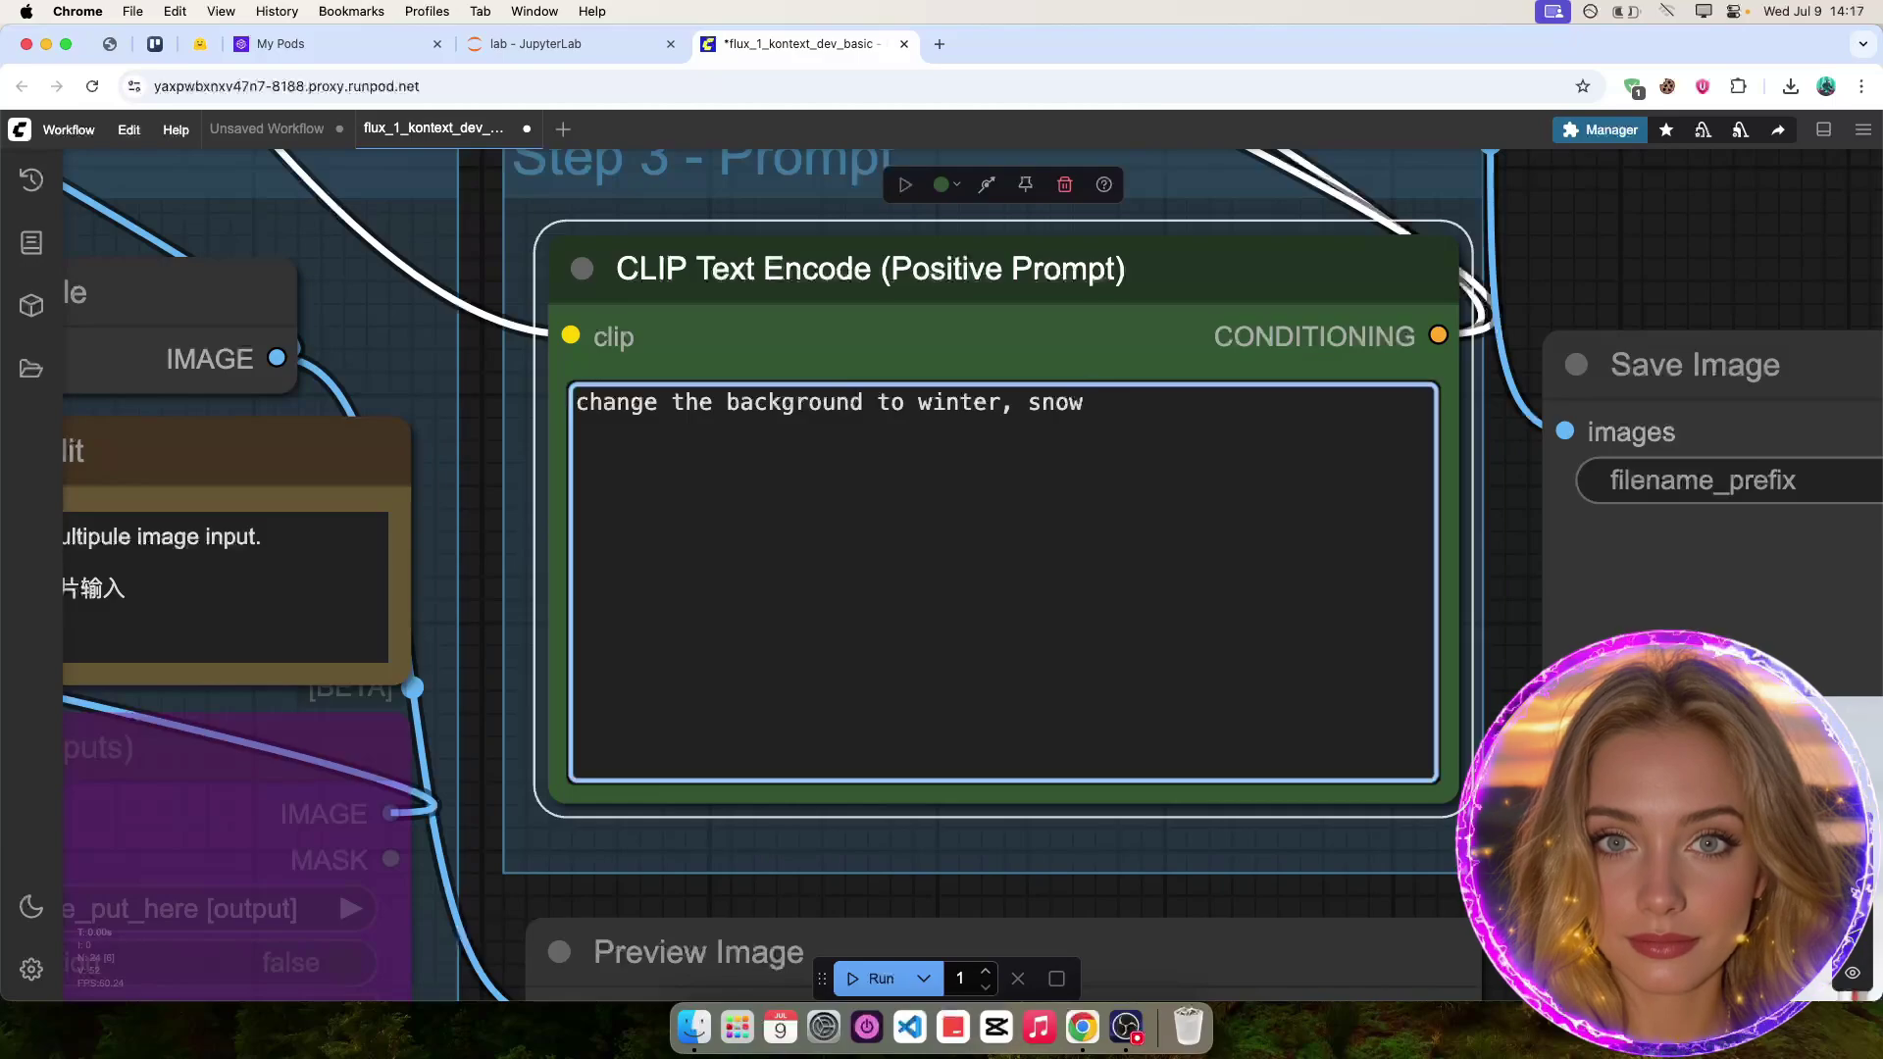
text( falling)
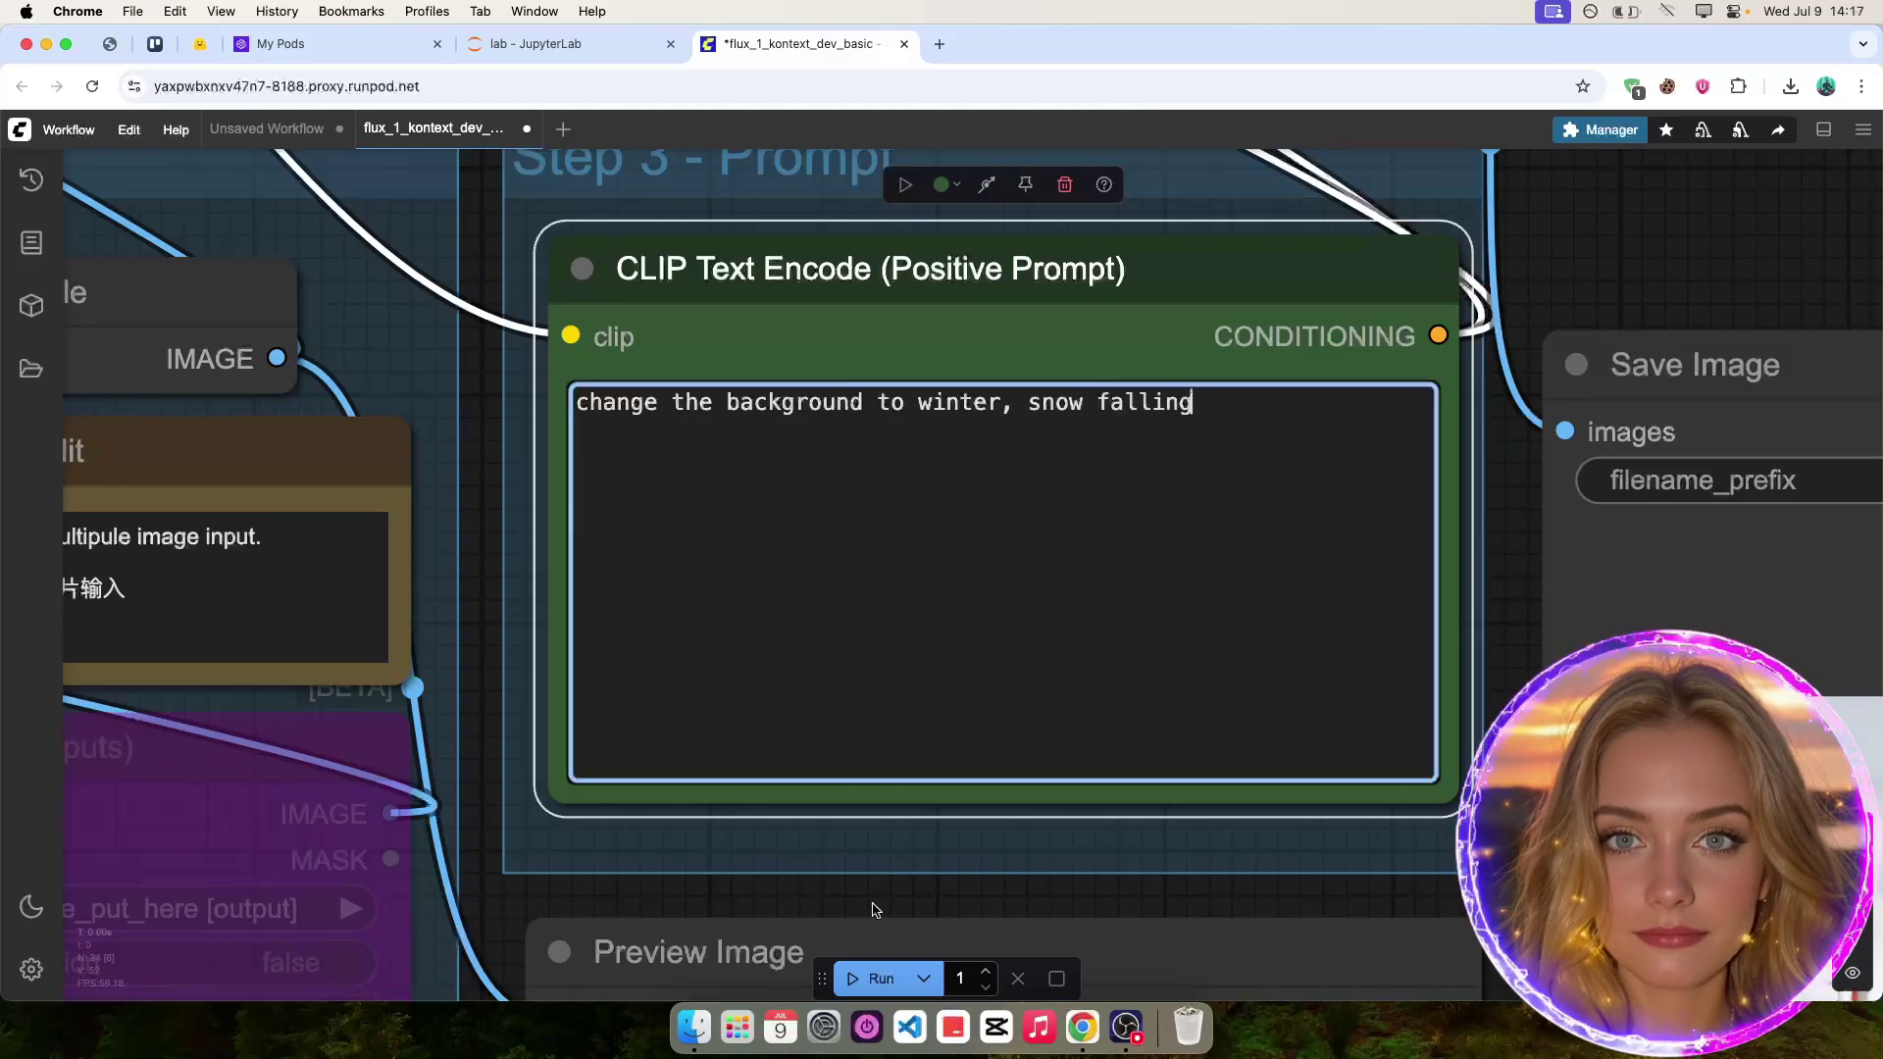
click(873, 979)
scroll(1204, 431, down, 5)
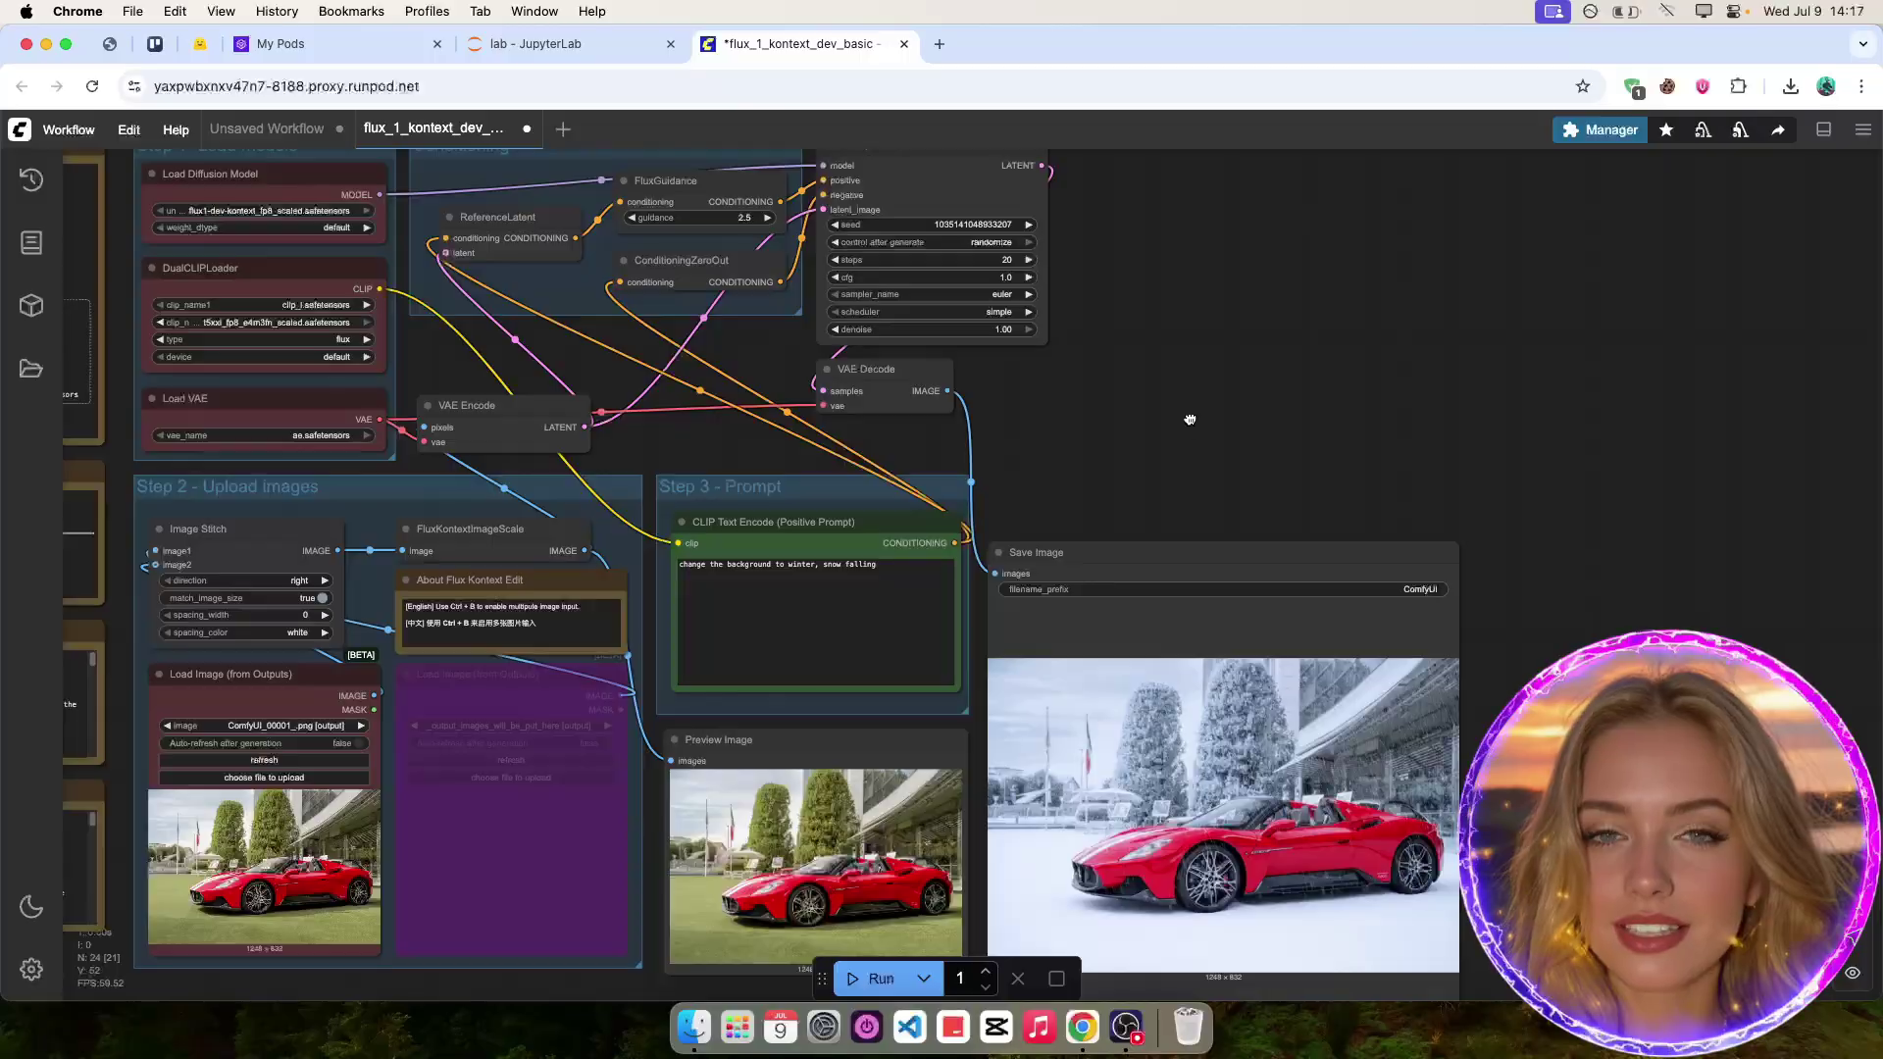
Inspect the snowy winter car result, then load ComfyUI_00002_.png as the input image.
drag(1190, 420, 1175, 320)
scroll(1176, 731, up, 5)
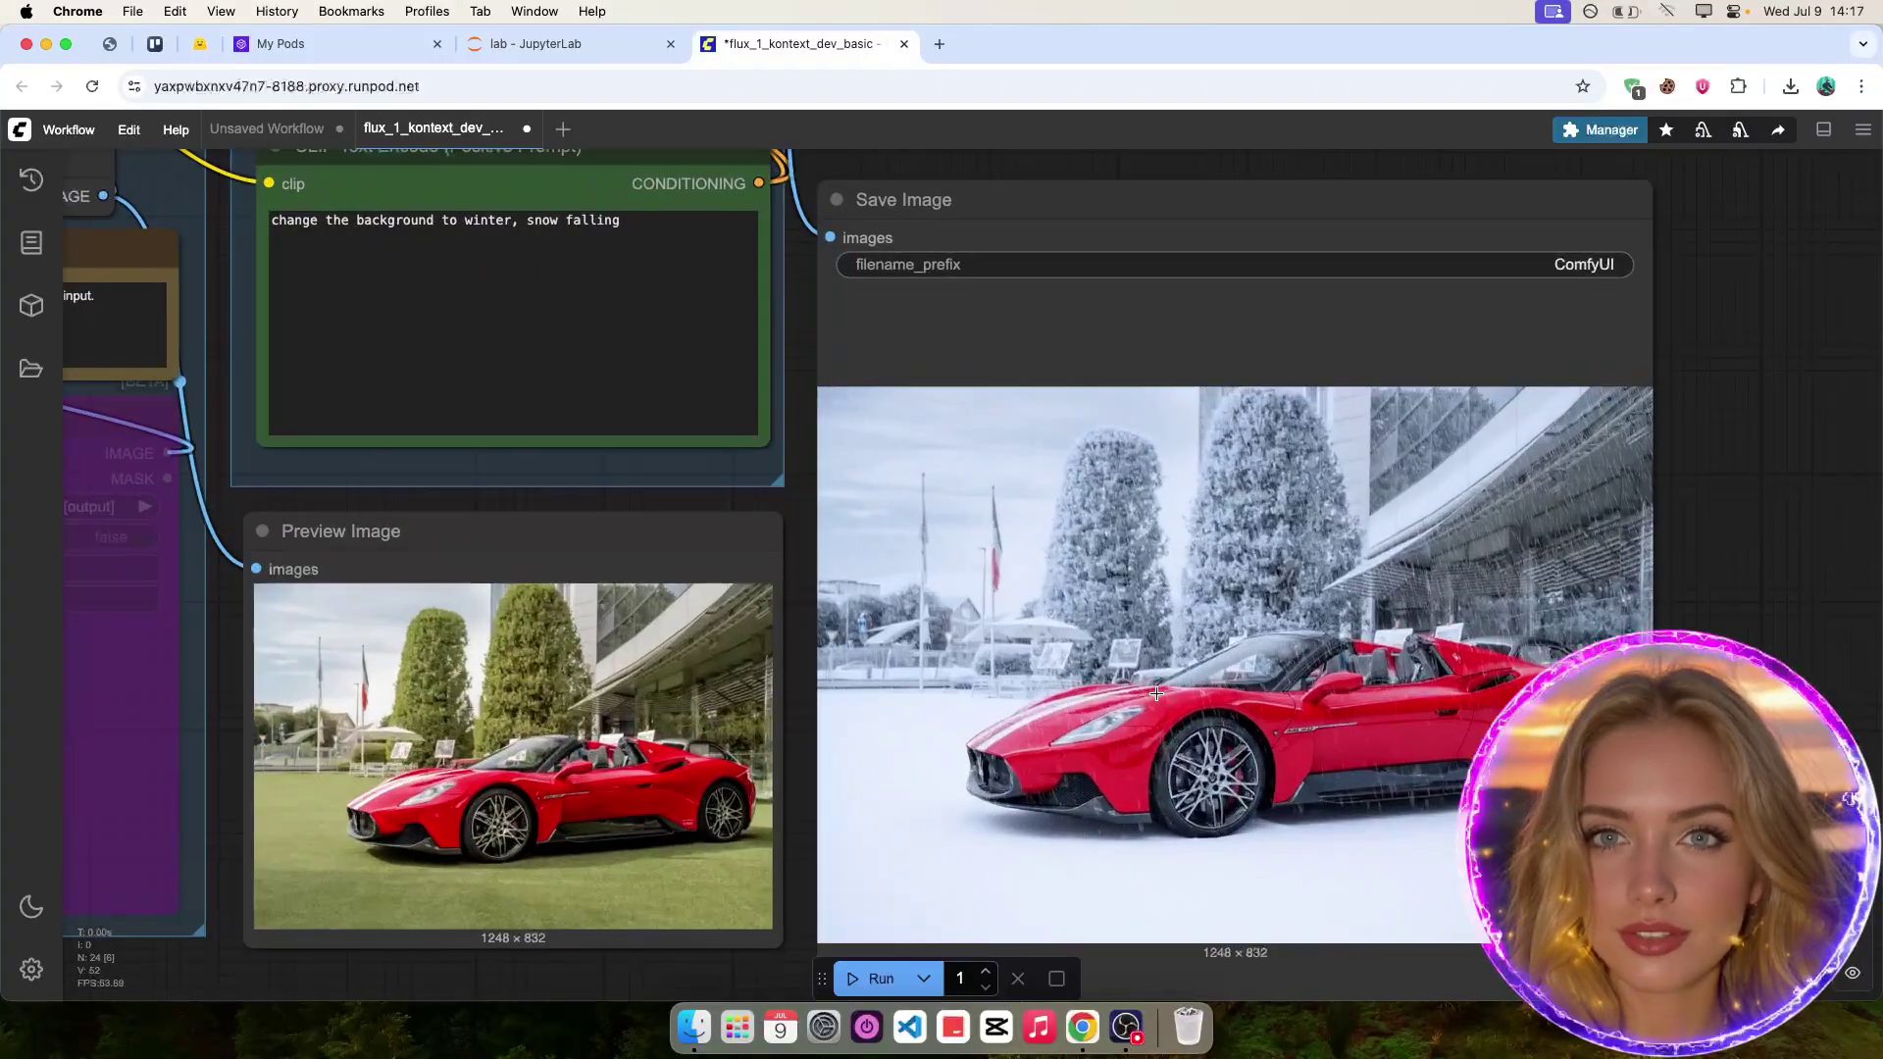
scroll(1157, 694, up, 2)
scroll(1169, 462, down, 1)
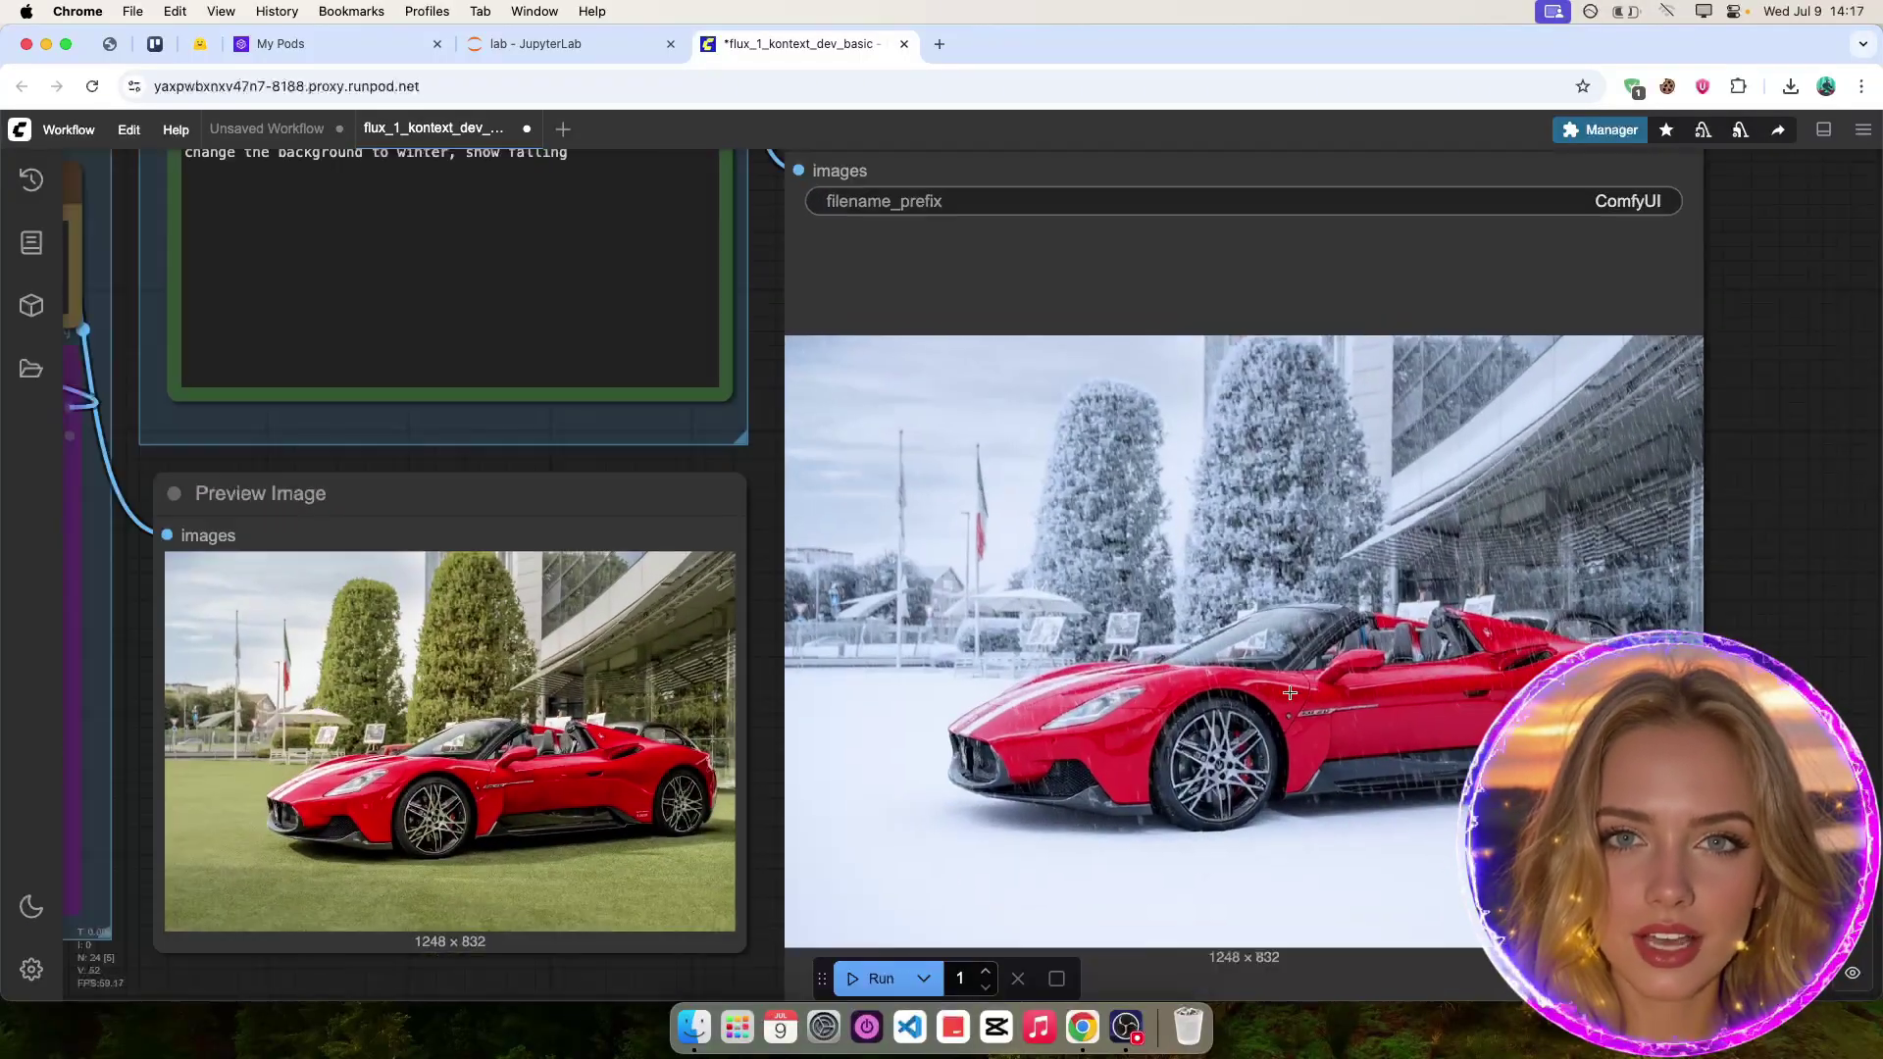
scroll(1465, 692, down, 3)
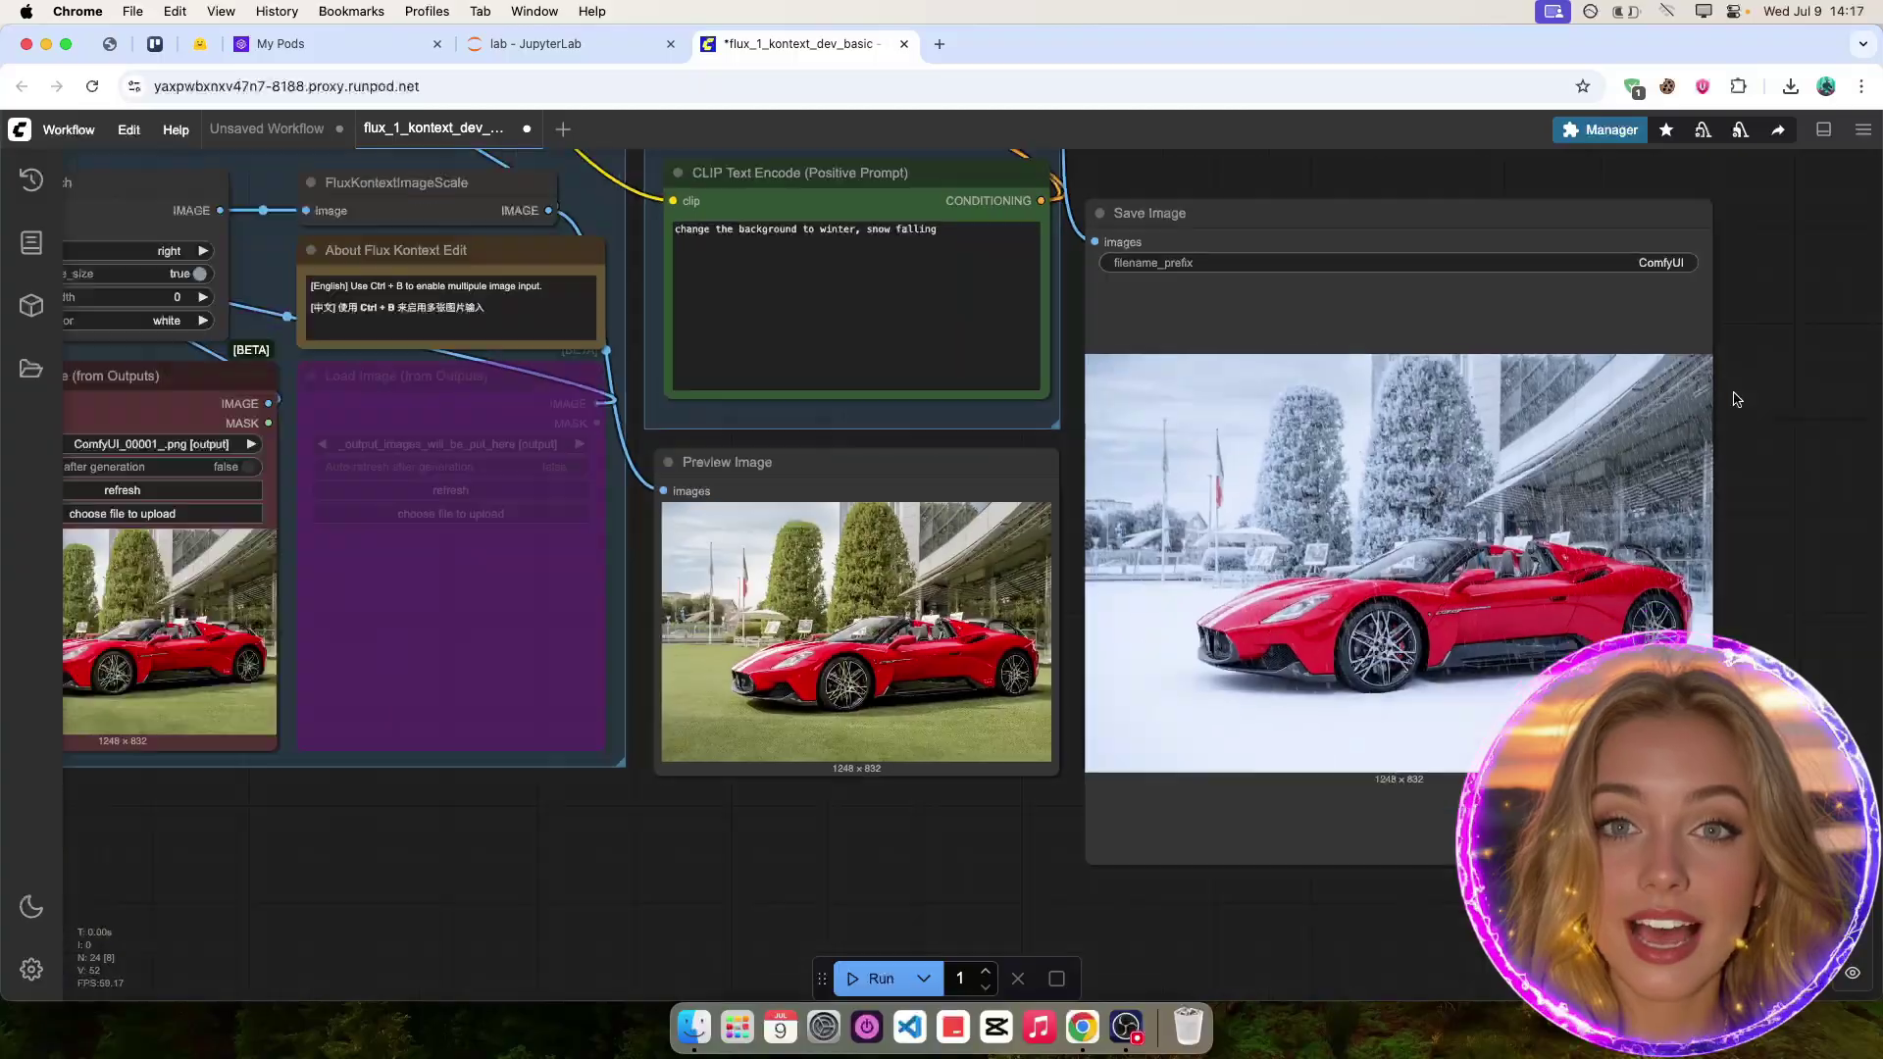
scroll(381, 451, up, 4)
click(382, 451)
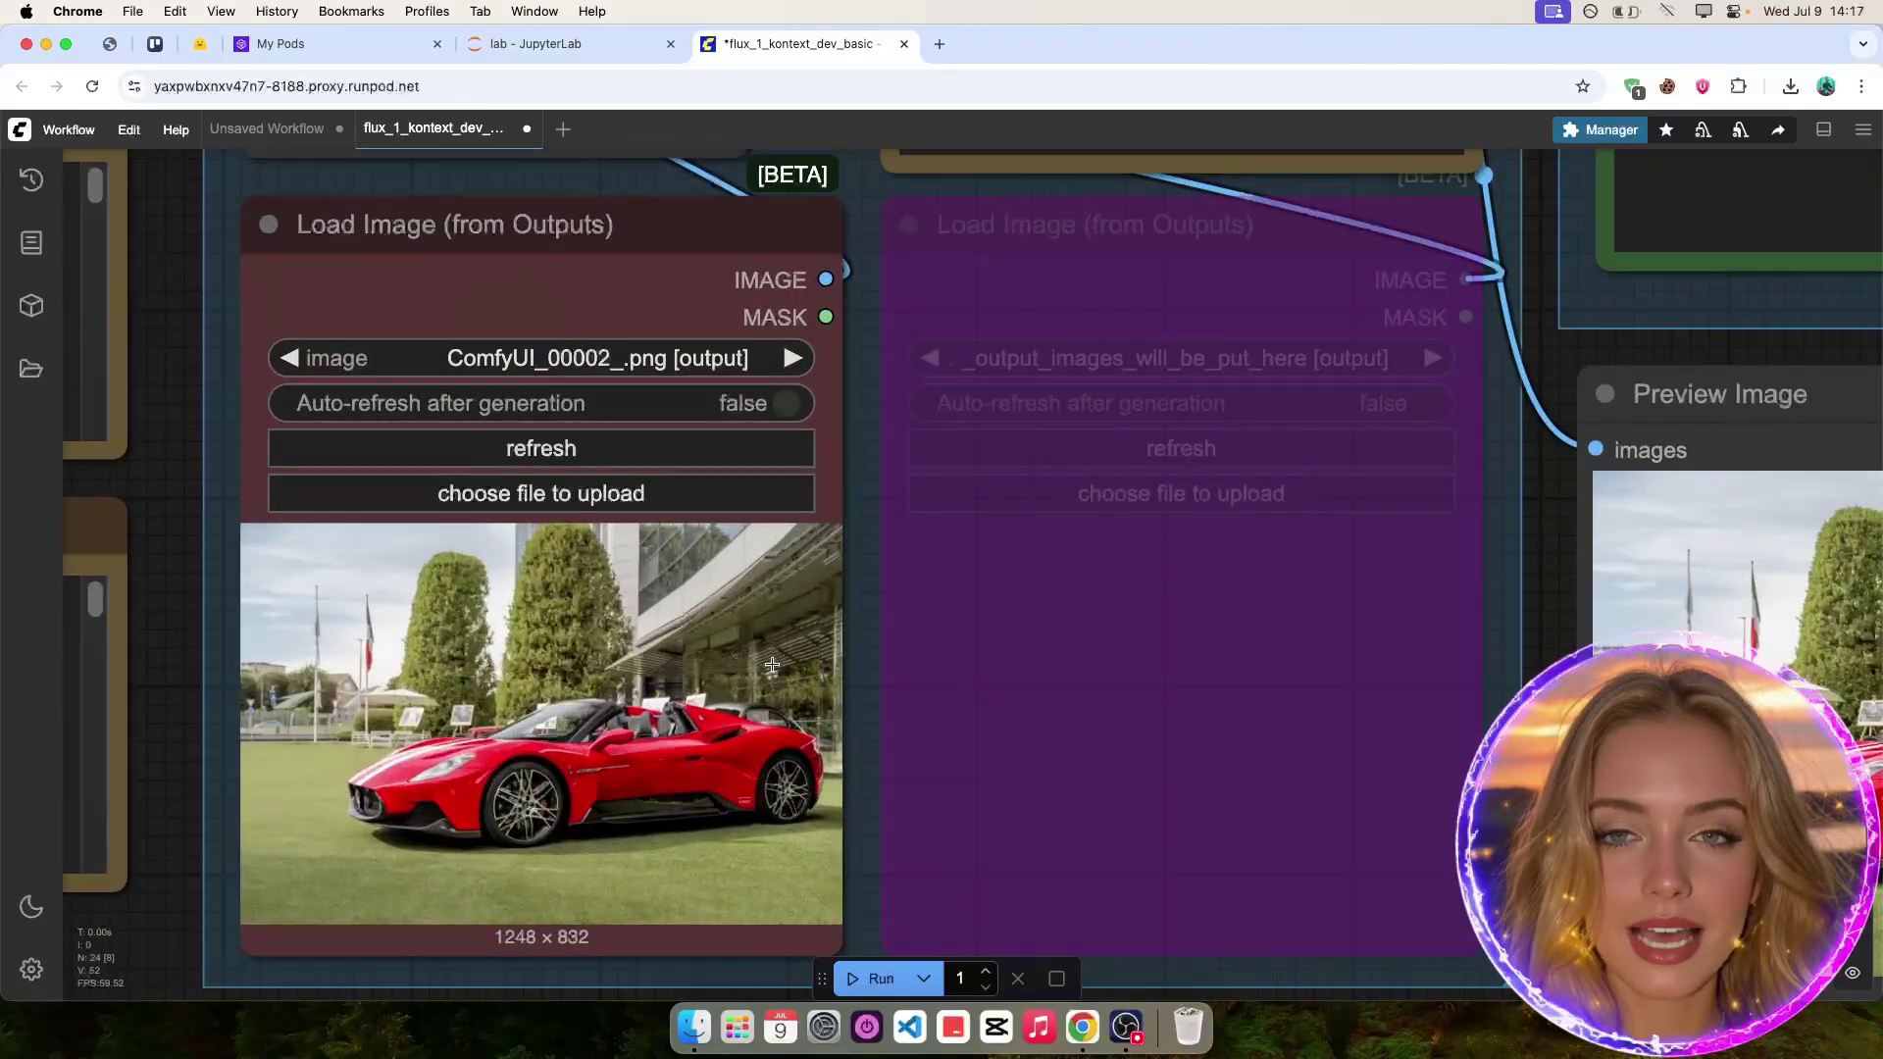
Replace the prompt with 'add a snowman in the background' and queue the generation.
scroll(474, 765, down, 4)
scroll(1537, 167, up, 8)
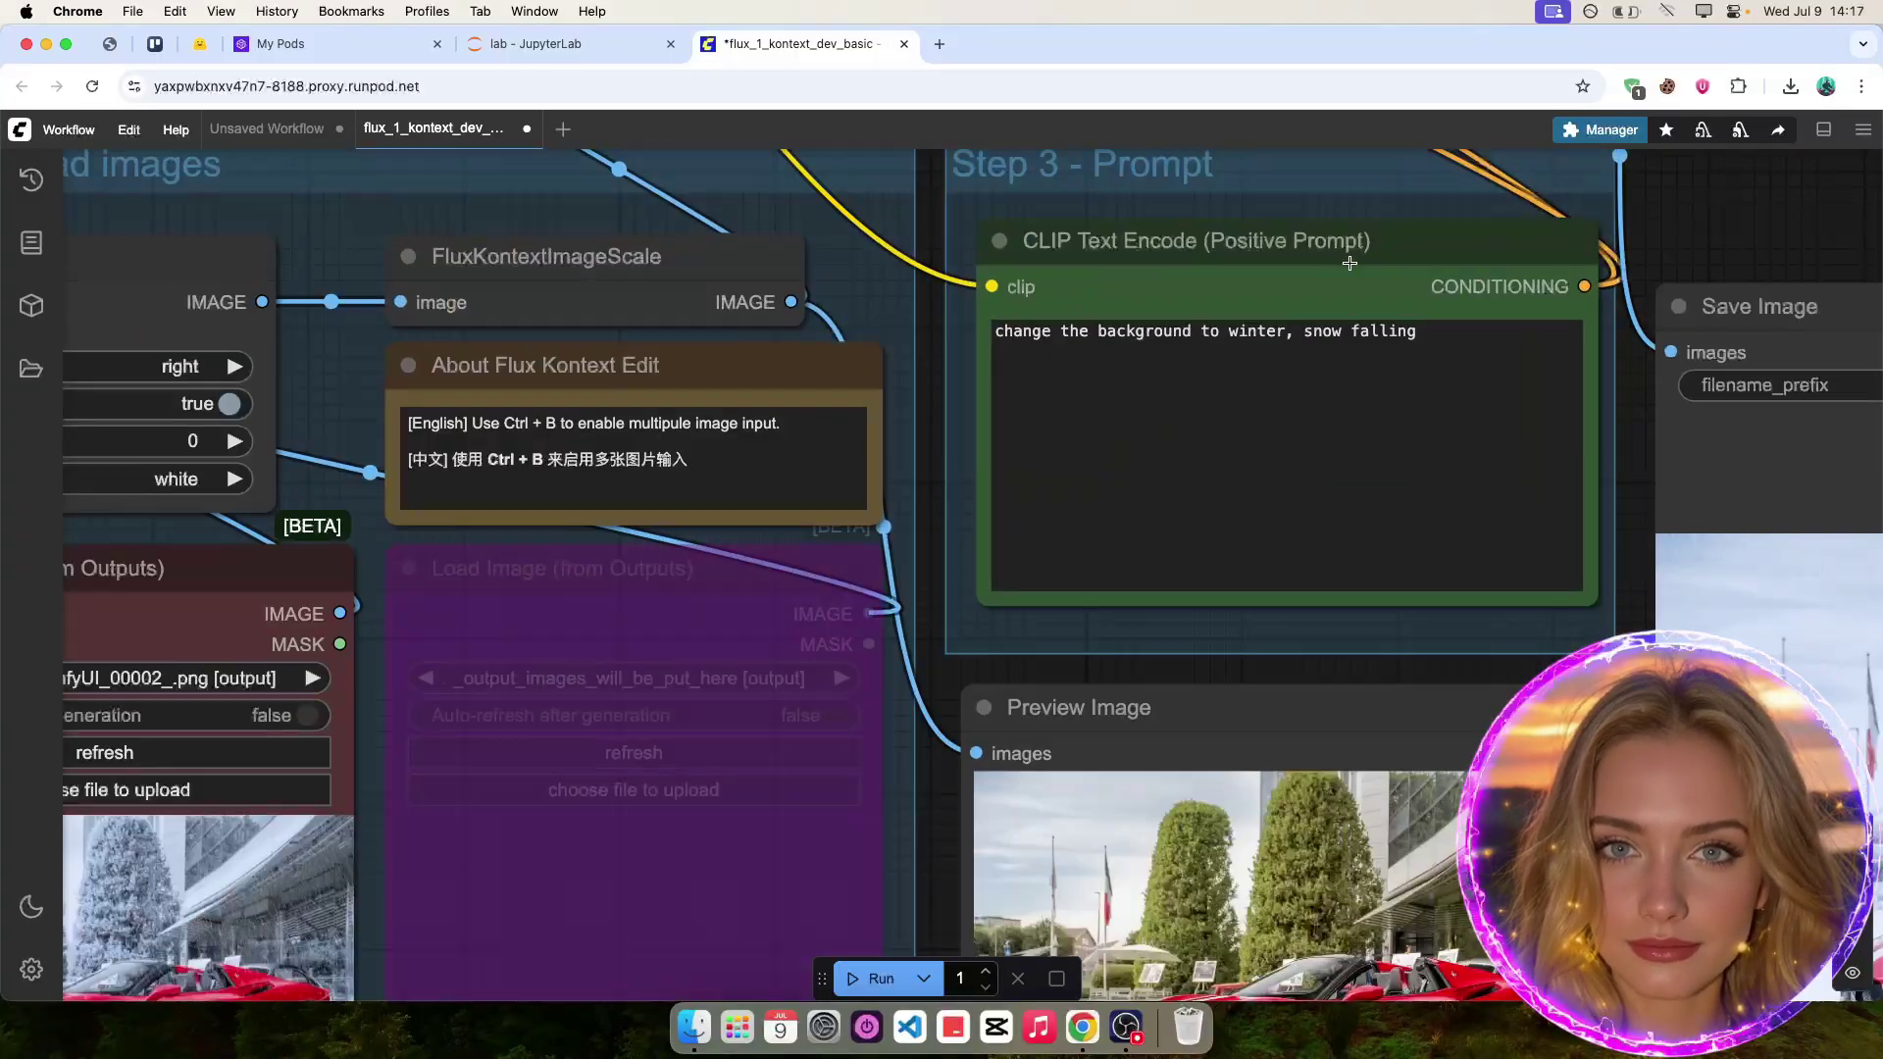
click(871, 365)
key(super+a)
text(add )
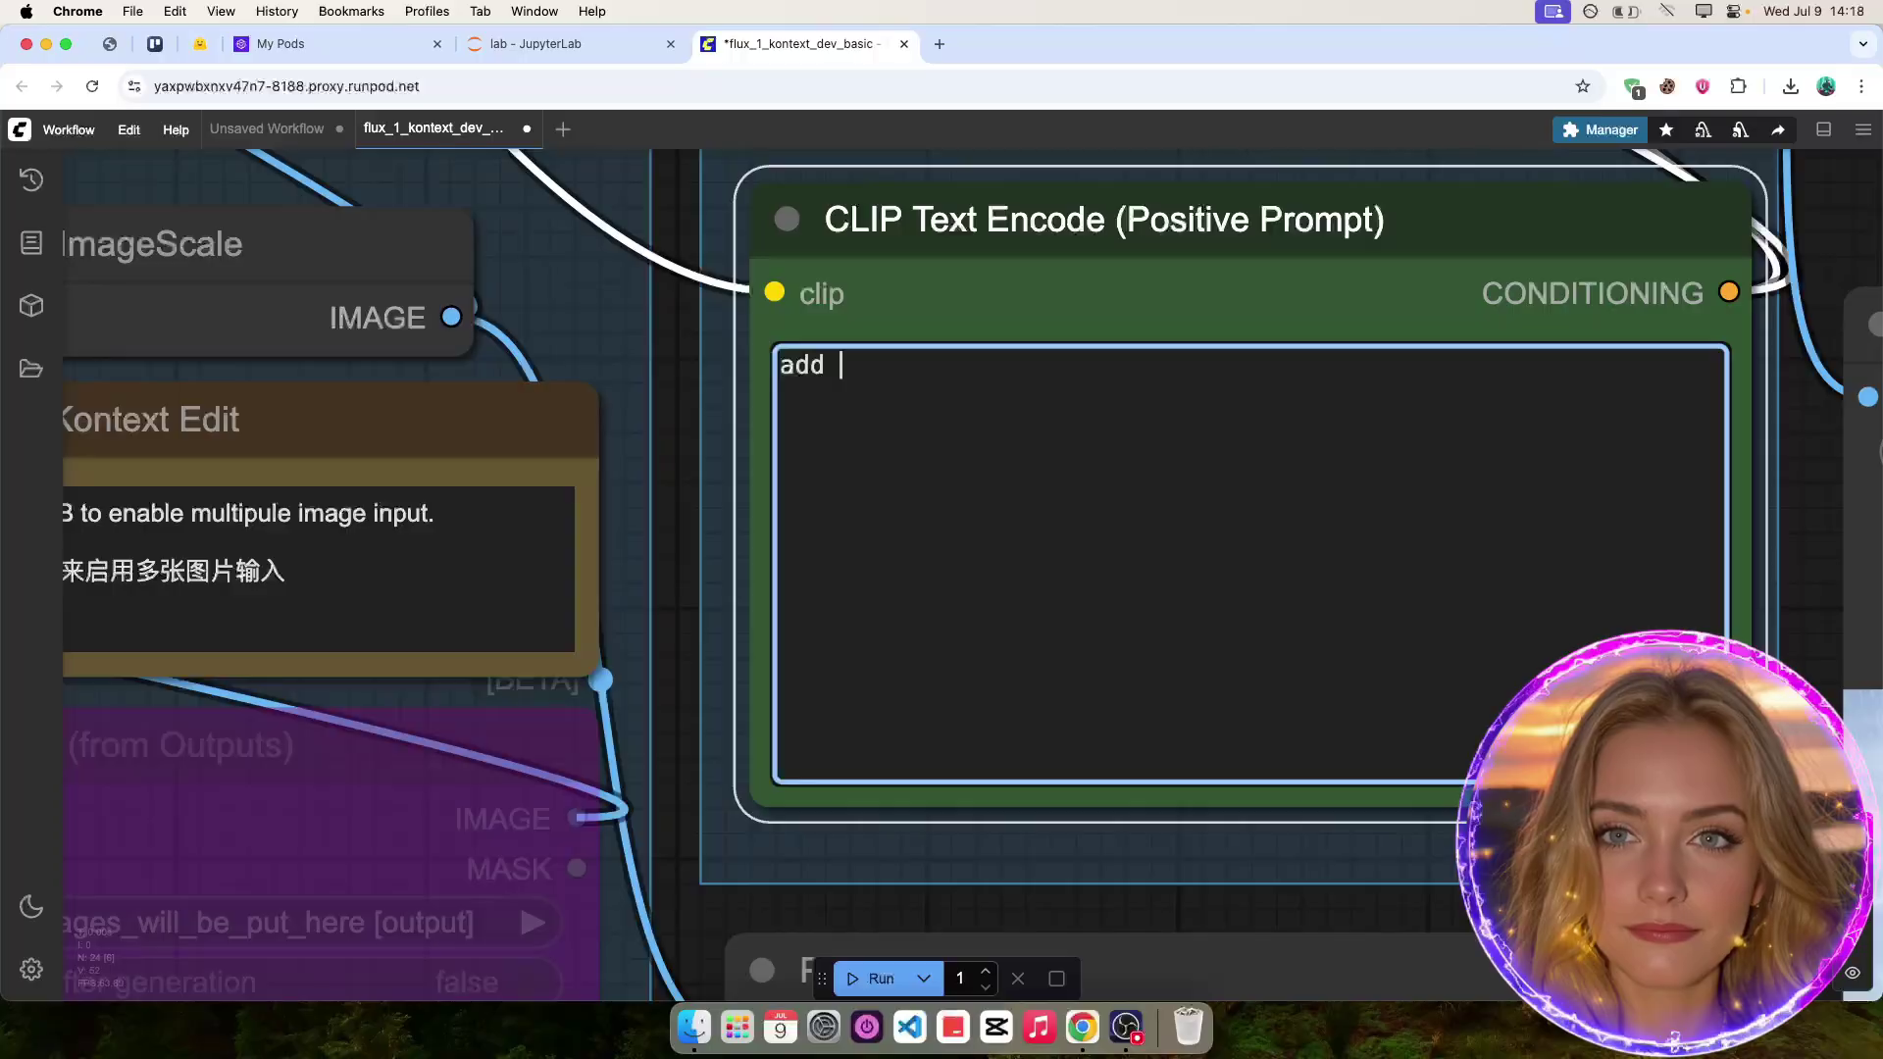
text(a snowman in the background)
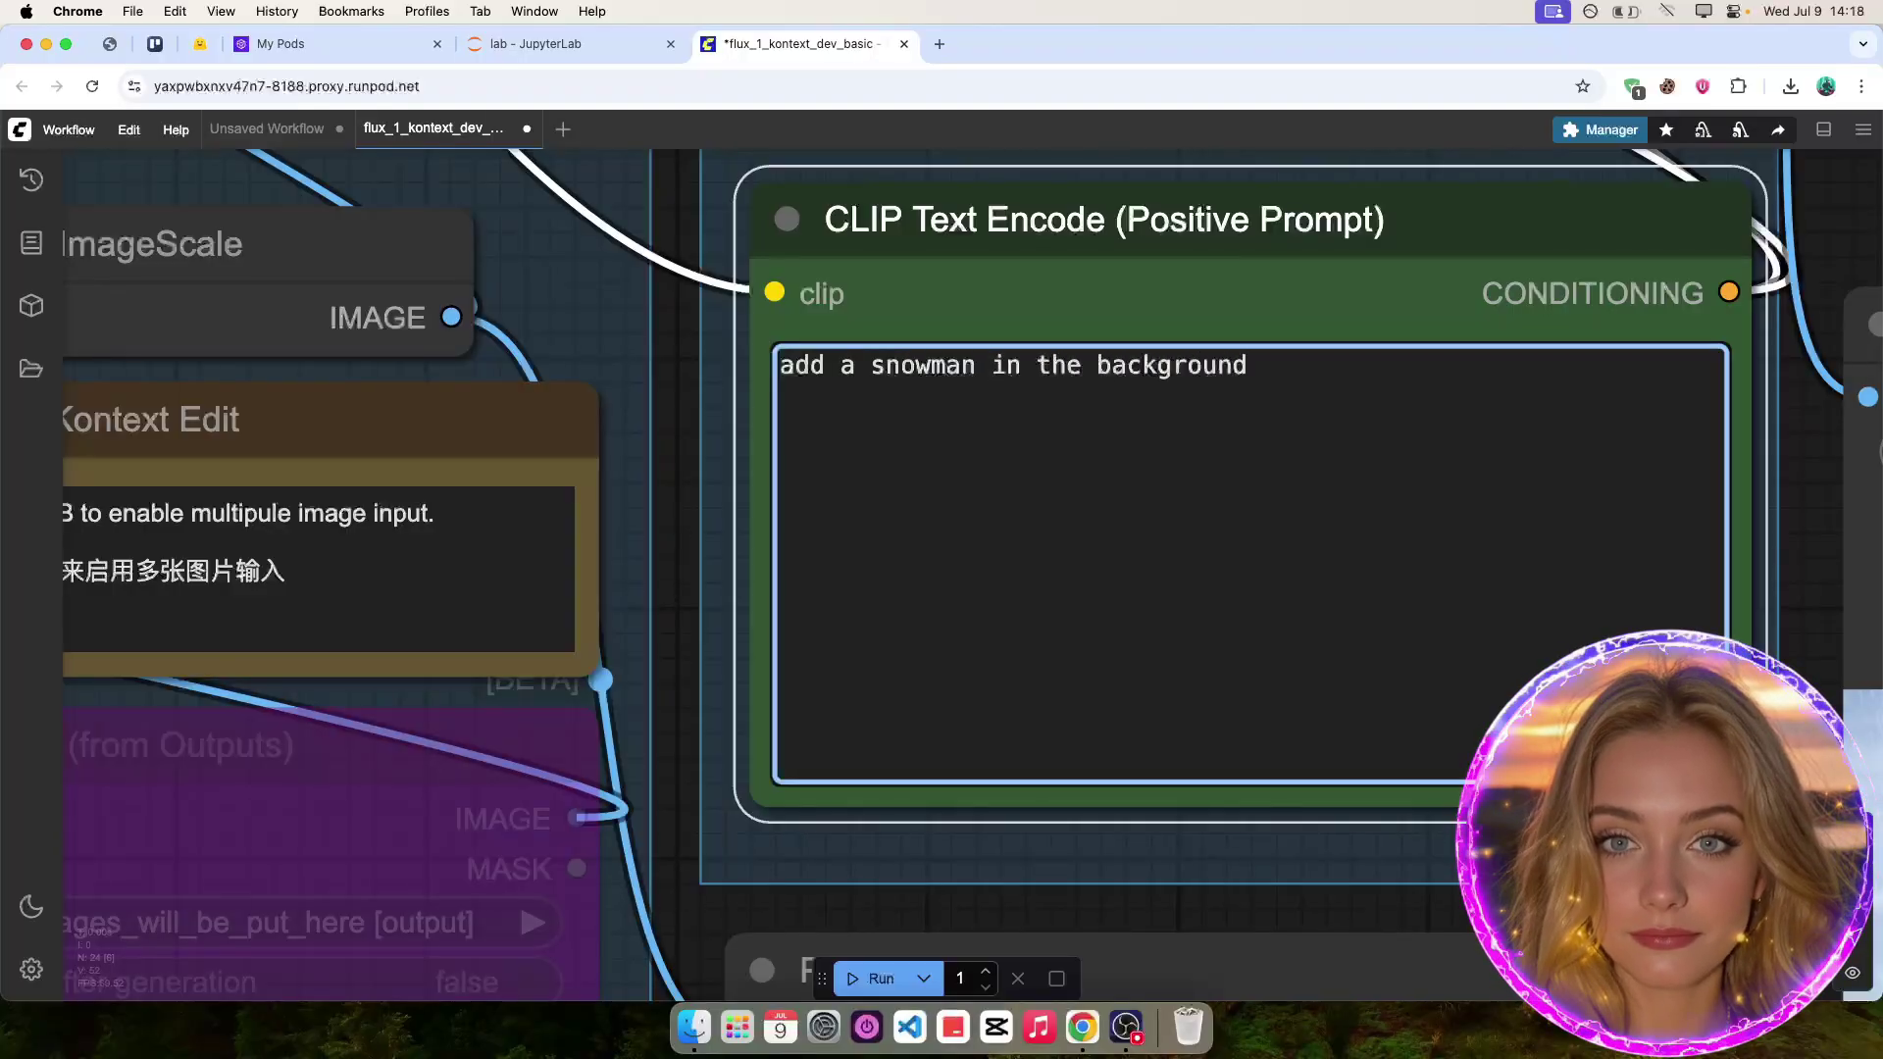
key(super+Return)
scroll(1030, 393, down, 8)
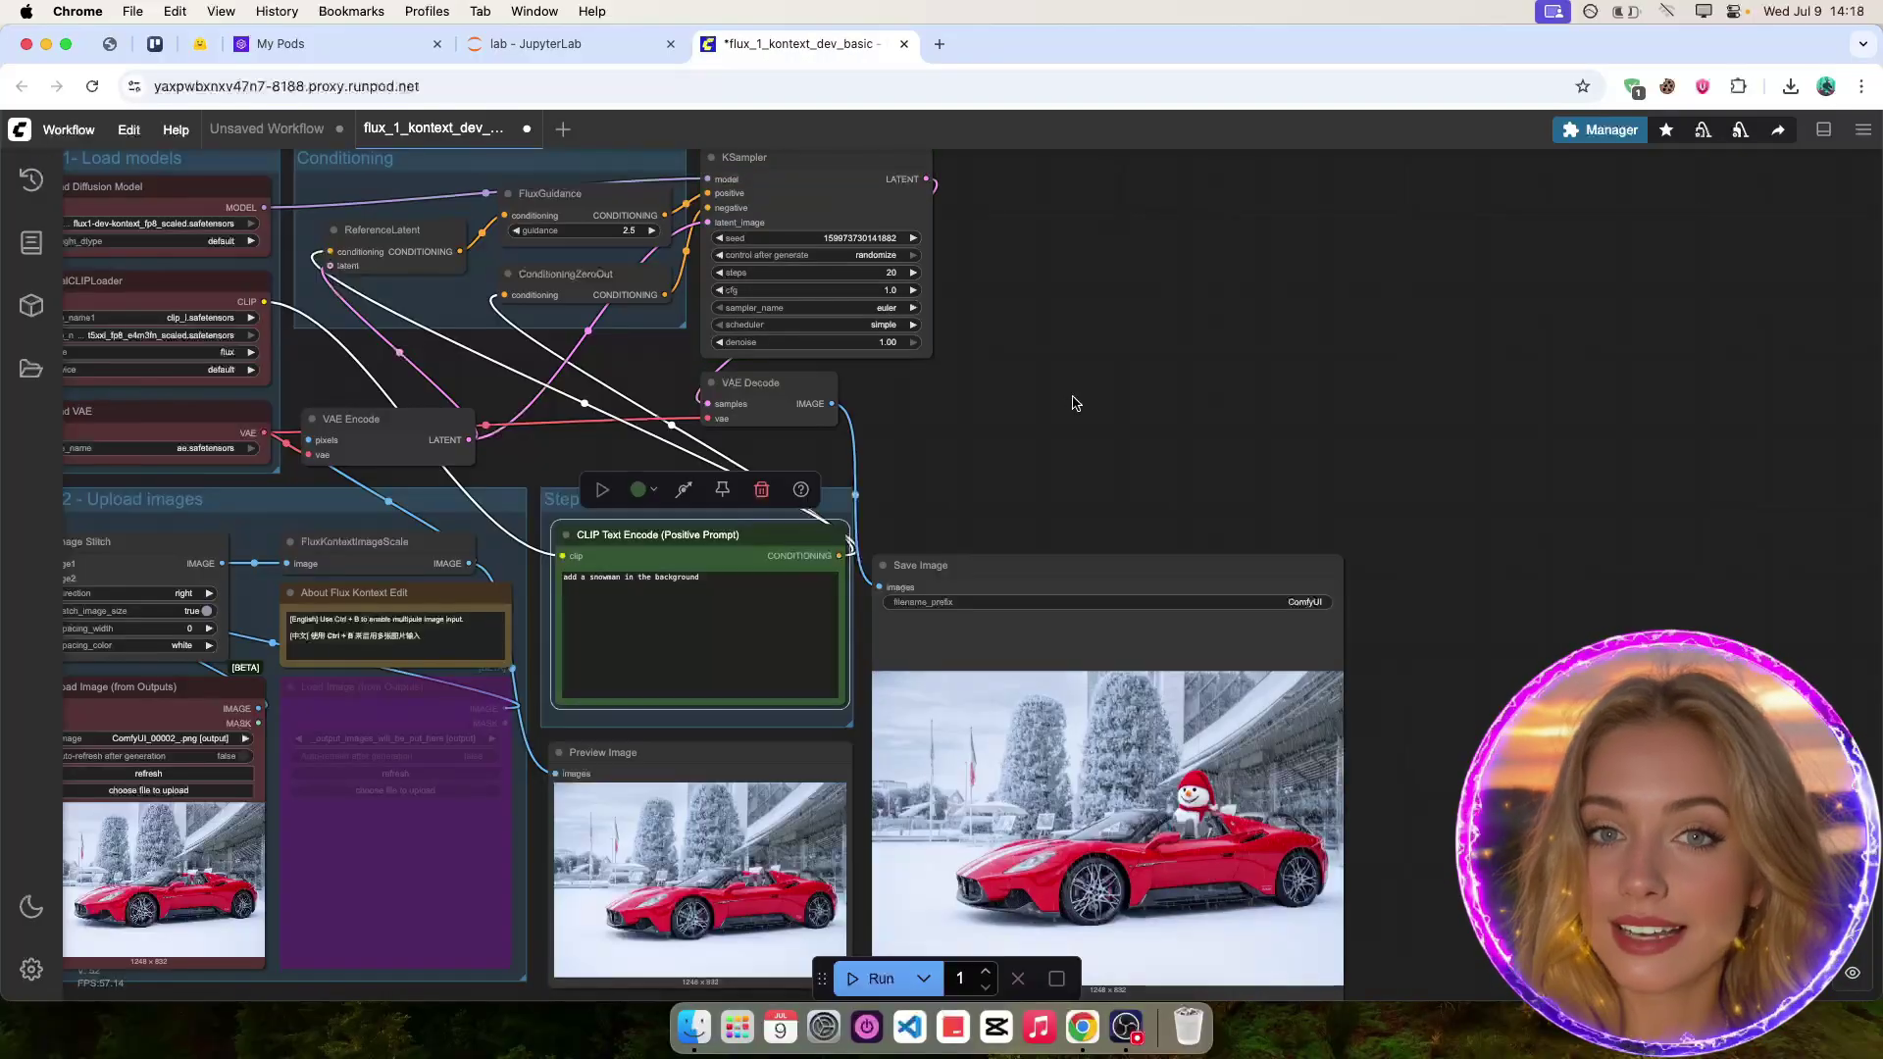
Pan and zoom the canvas to review the snowman result and the Load Image (from Outputs) node.
drag(1072, 399, 1085, 334)
scroll(1176, 836, up, 5)
scroll(1176, 836, up, 5)
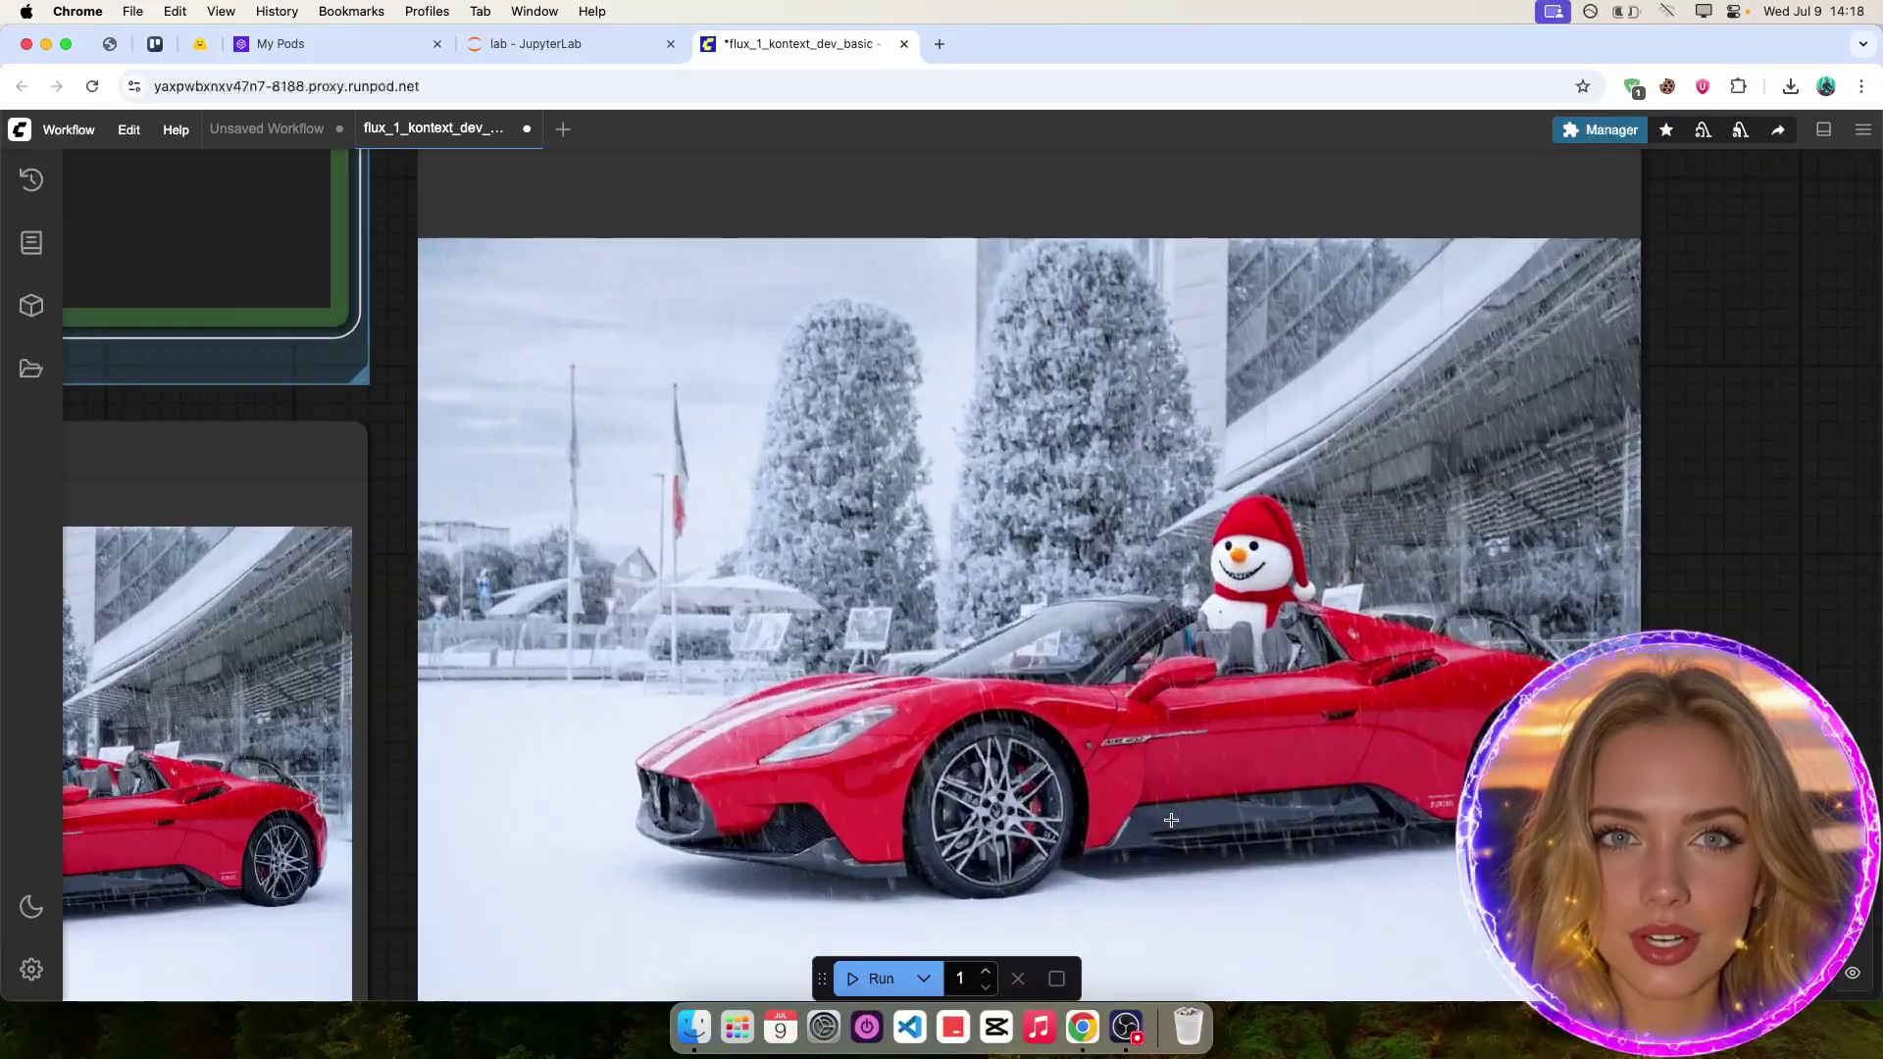
scroll(1170, 817, up, 2)
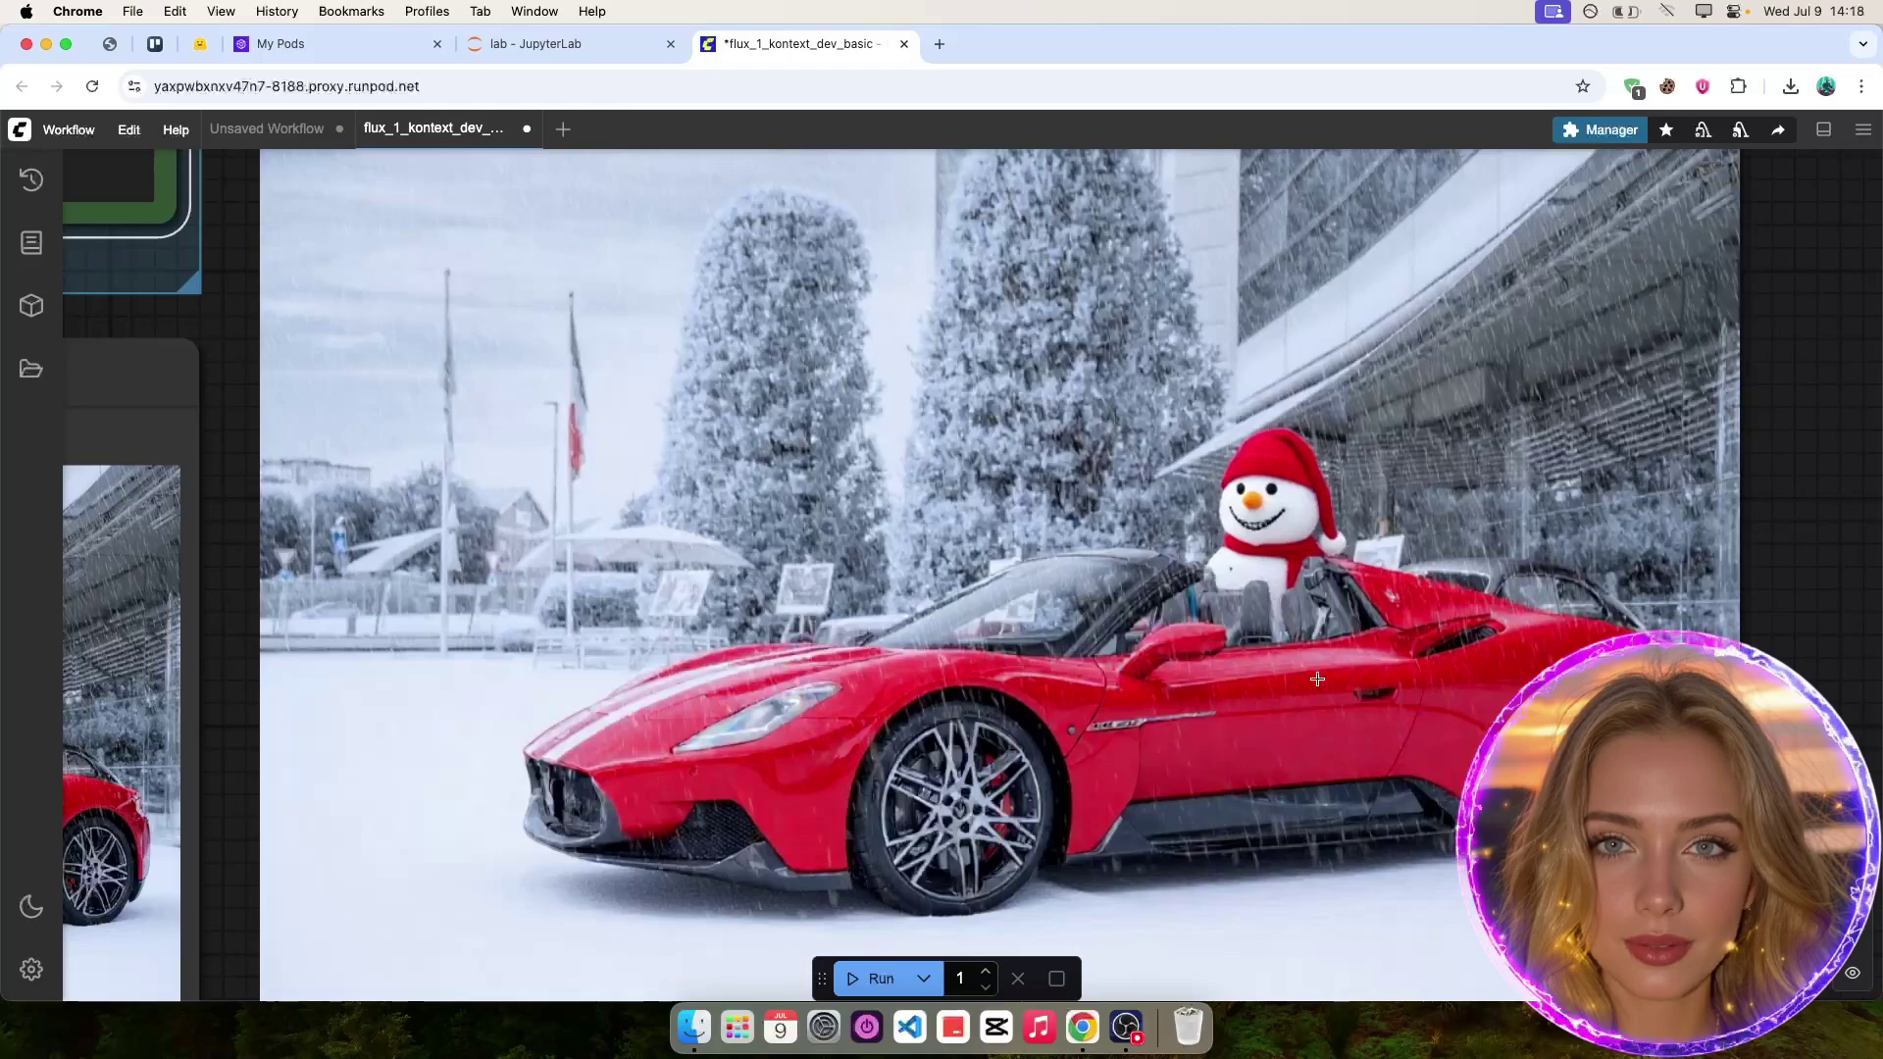
scroll(1230, 521, up, 3)
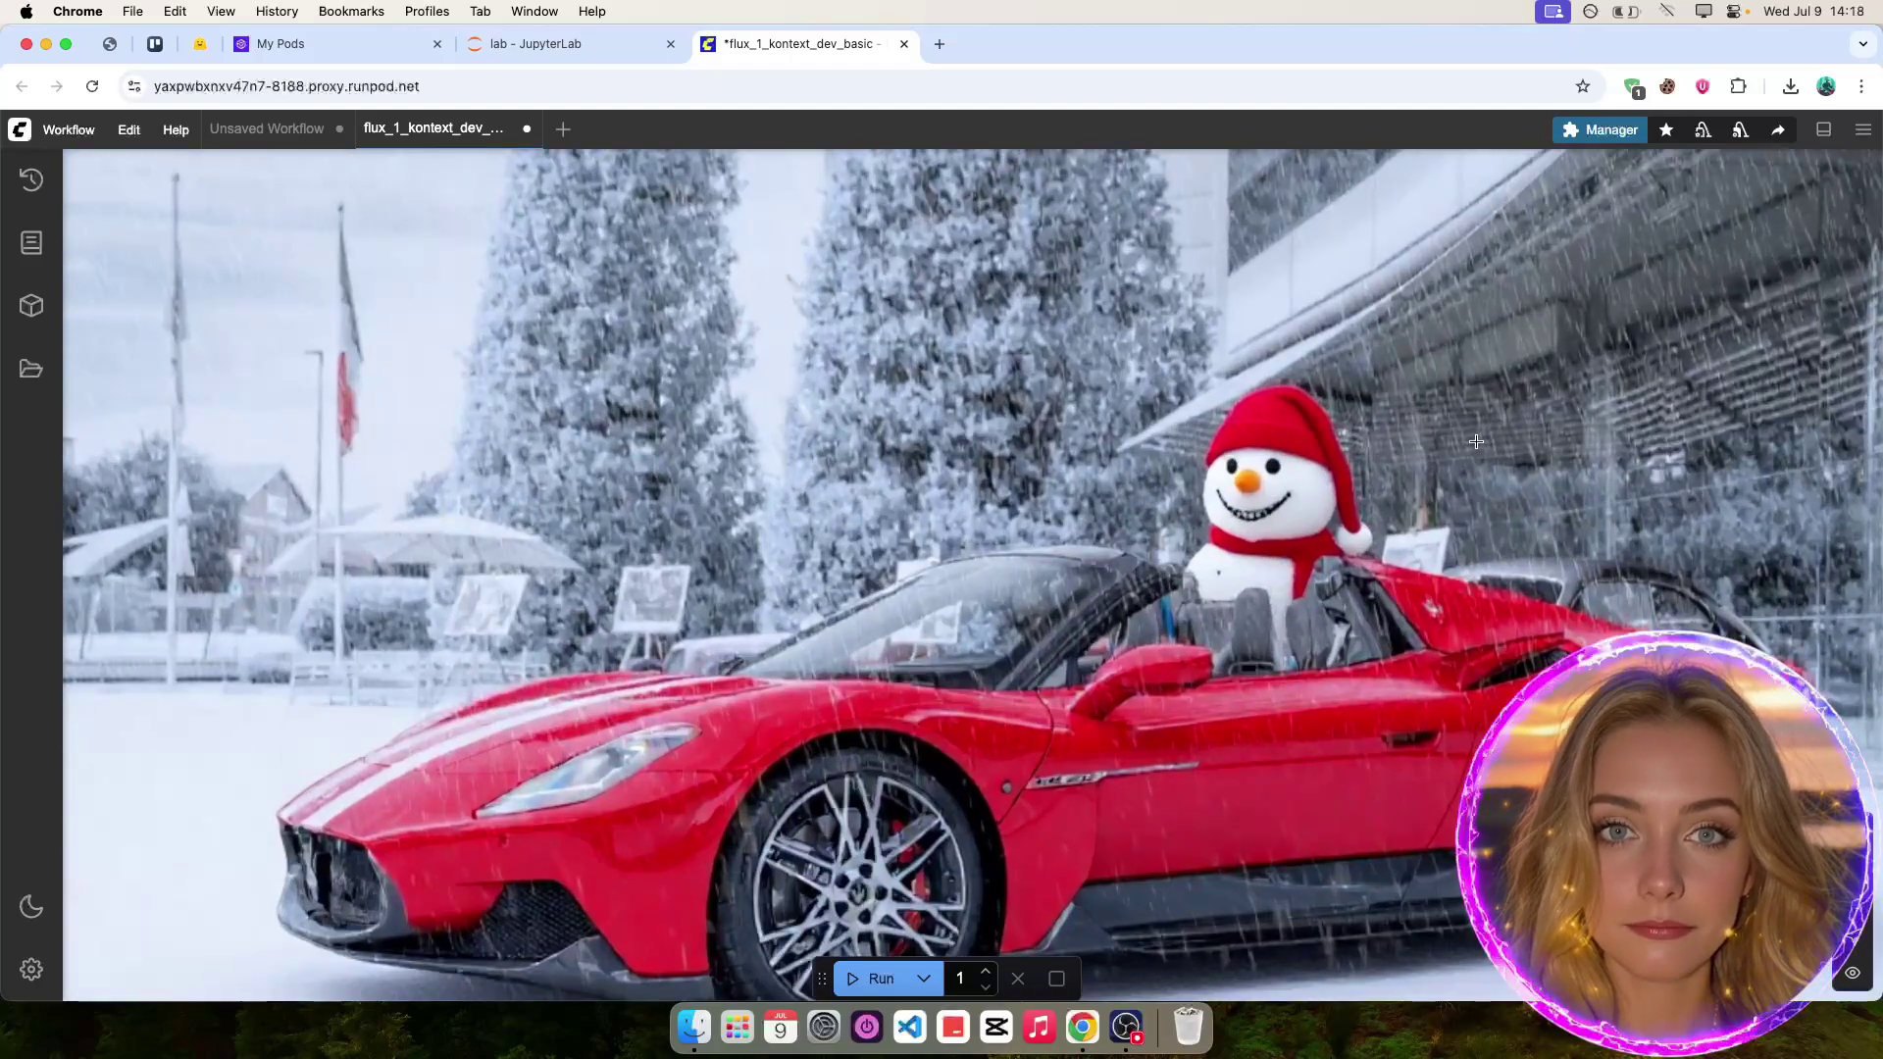
scroll(1476, 441, down, 6)
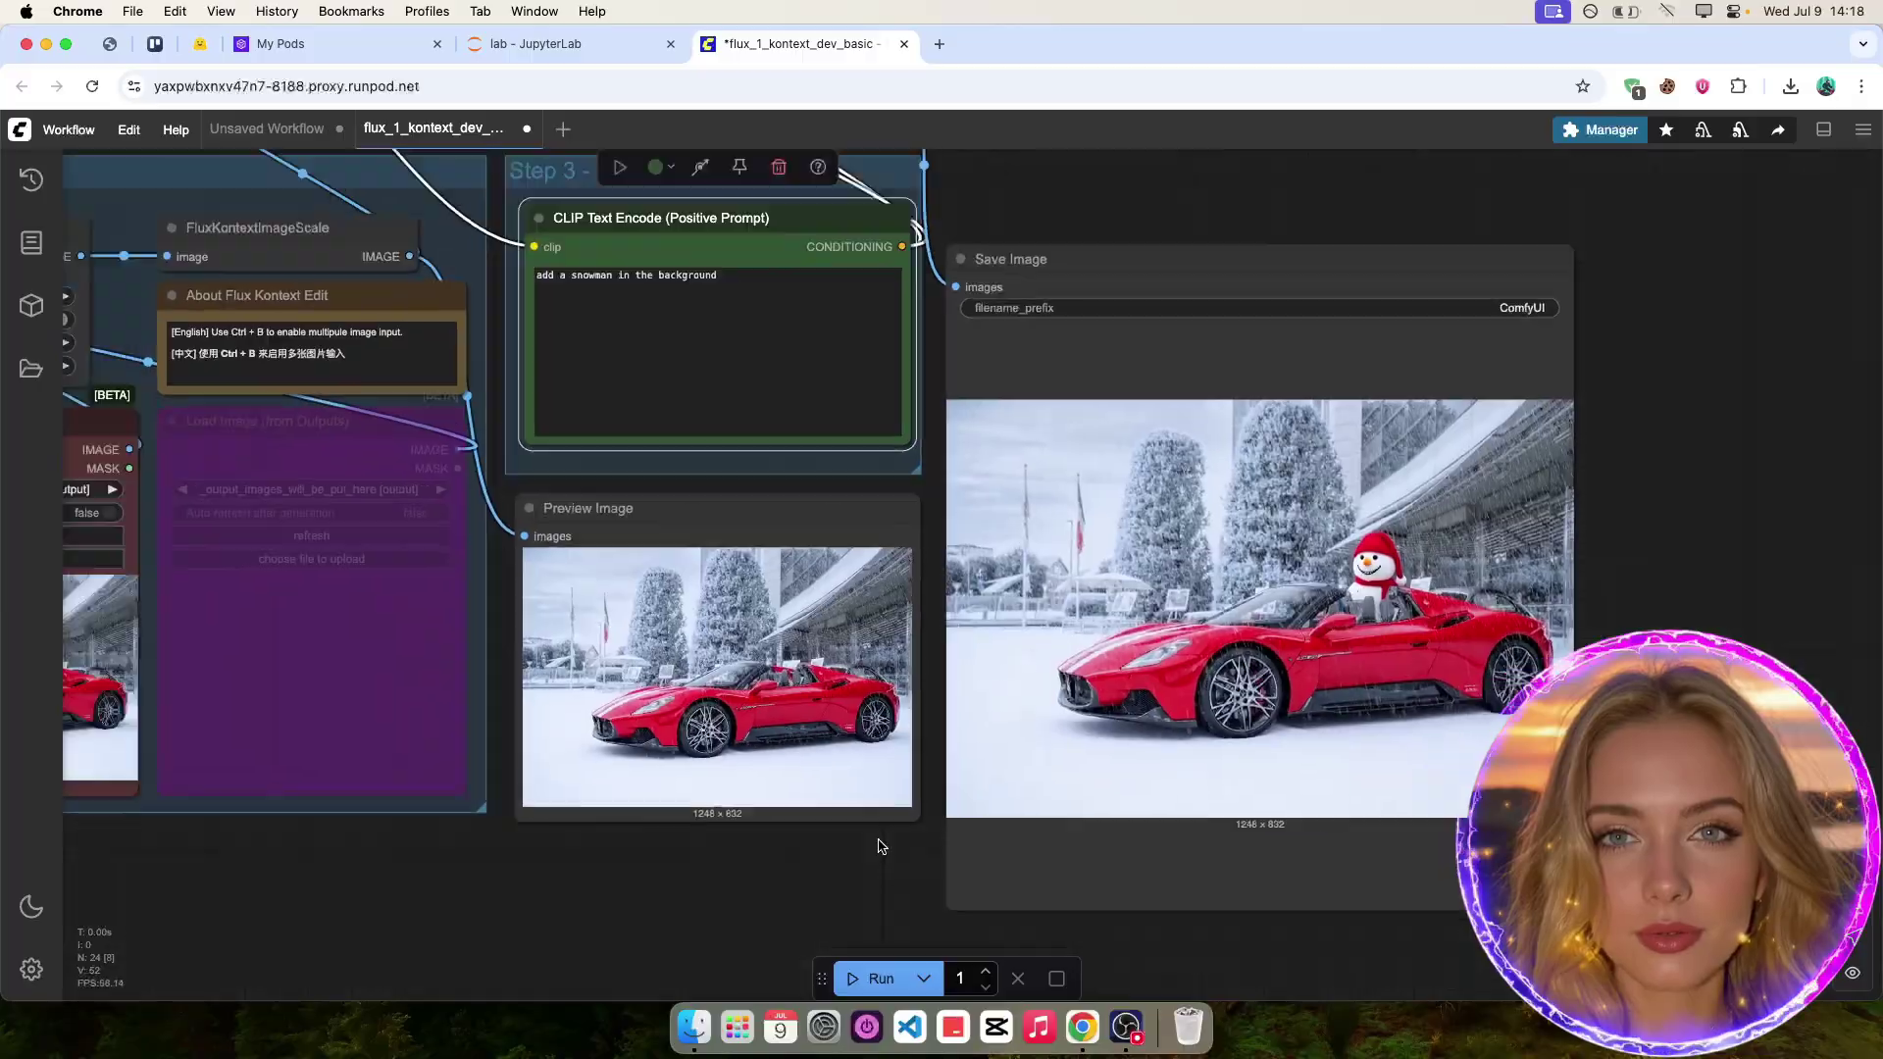
scroll(421, 515, up, 5)
Load woman 1.jpg as the input image.
click(400, 500)
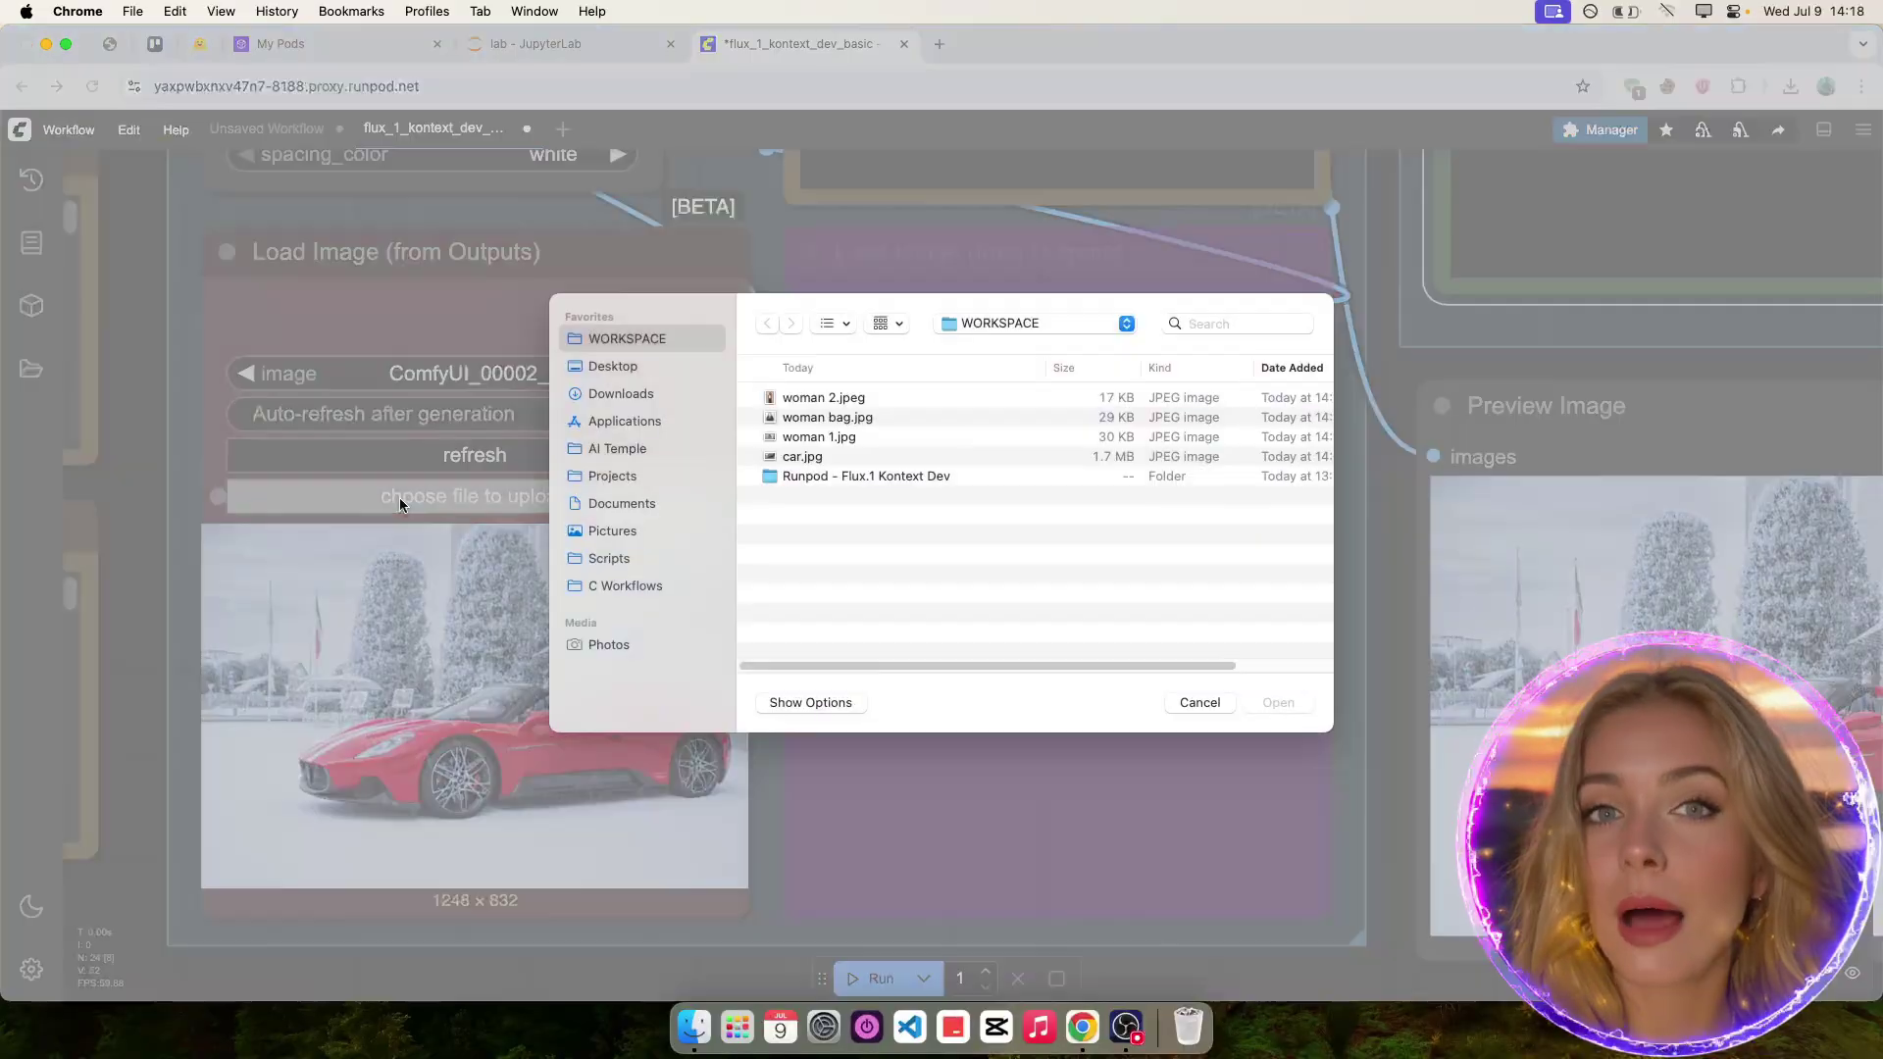
double_click(820, 437)
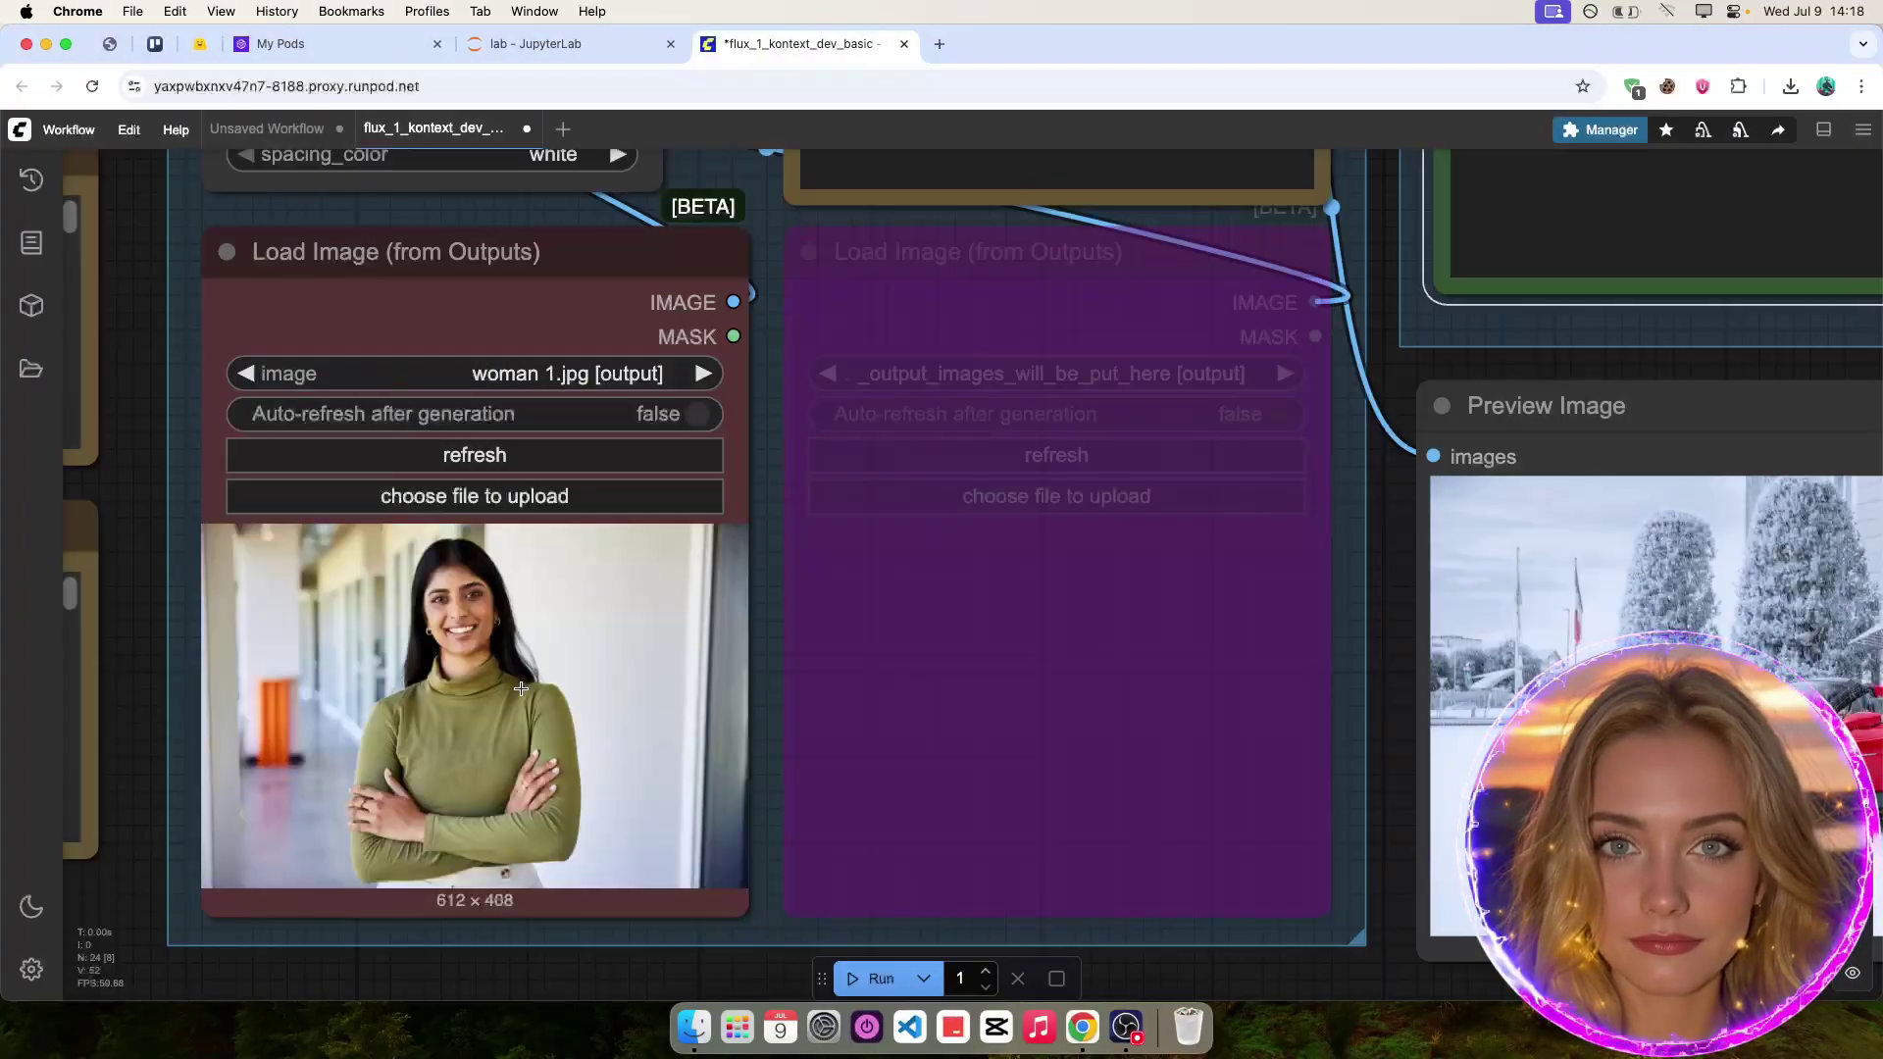
scroll(436, 794, down, 3)
scroll(981, 407, up, 6)
Replace the prompt with 'change to ghibli style' and queue the run.
triple_click(1021, 416)
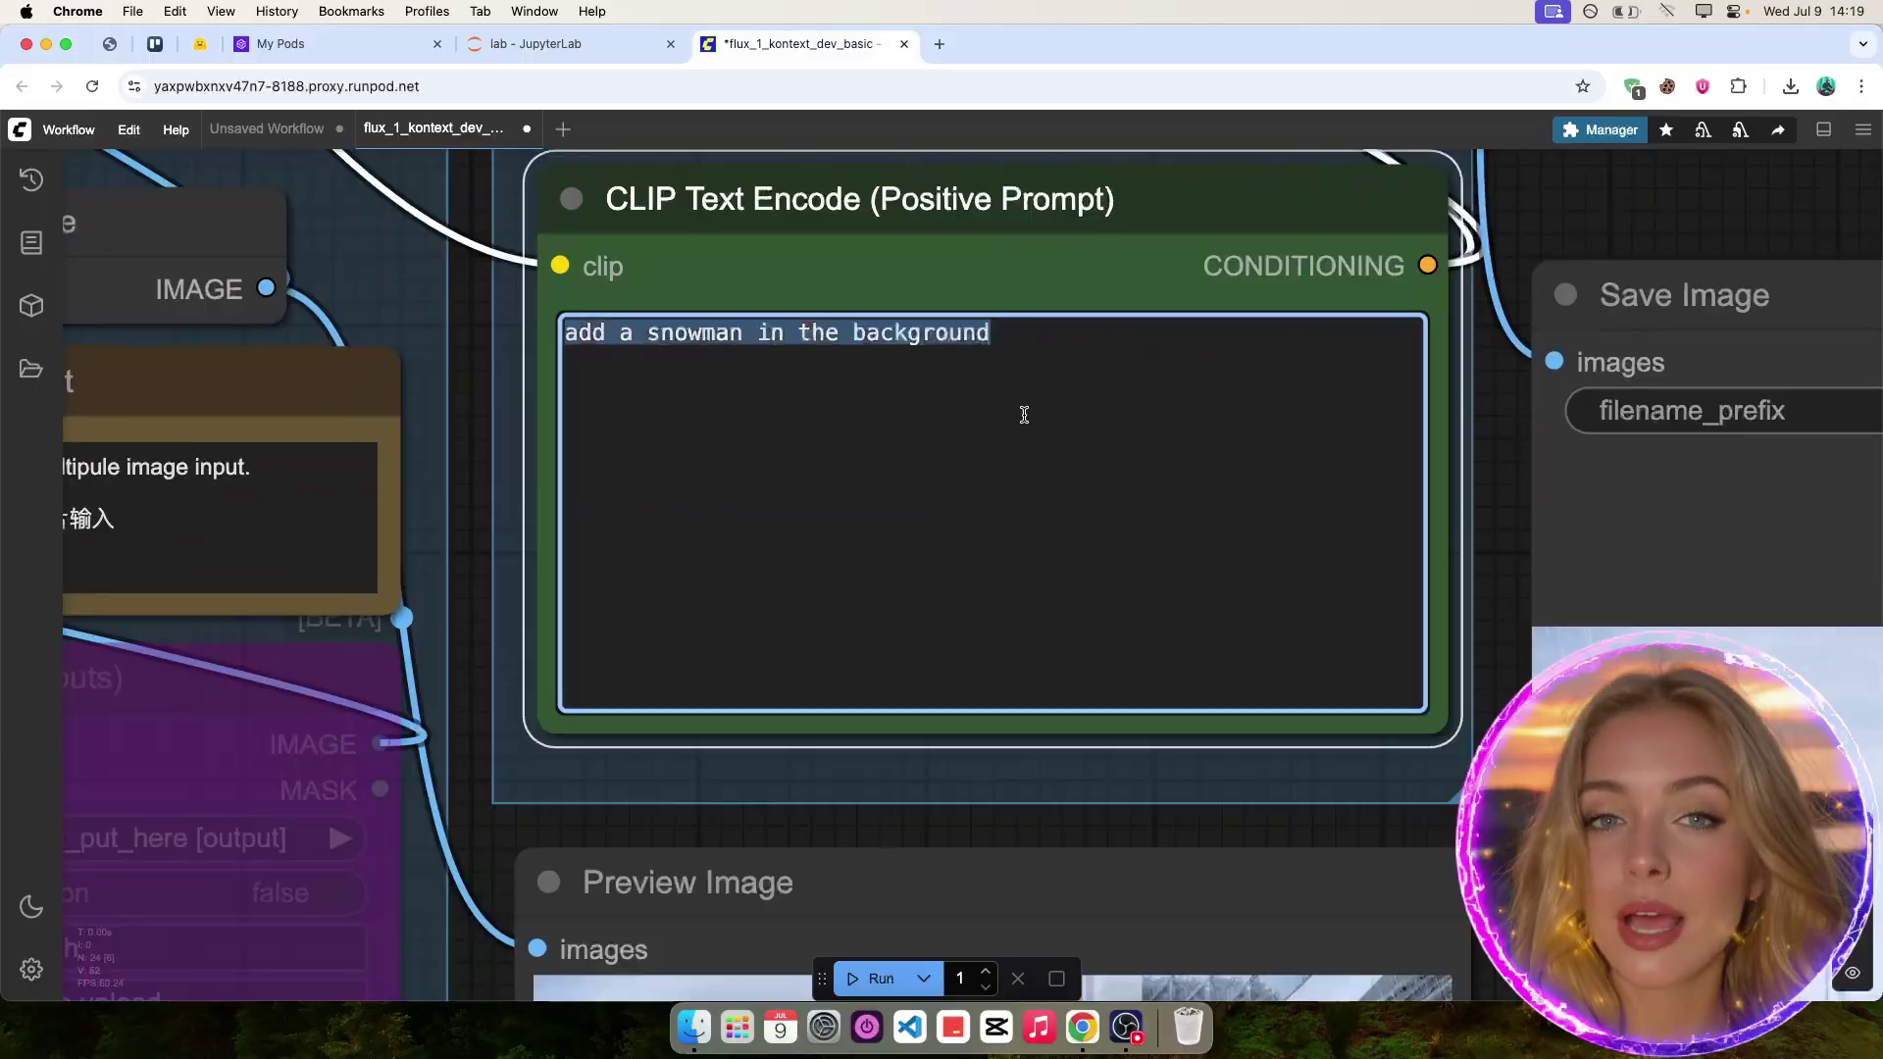
text(change to g)
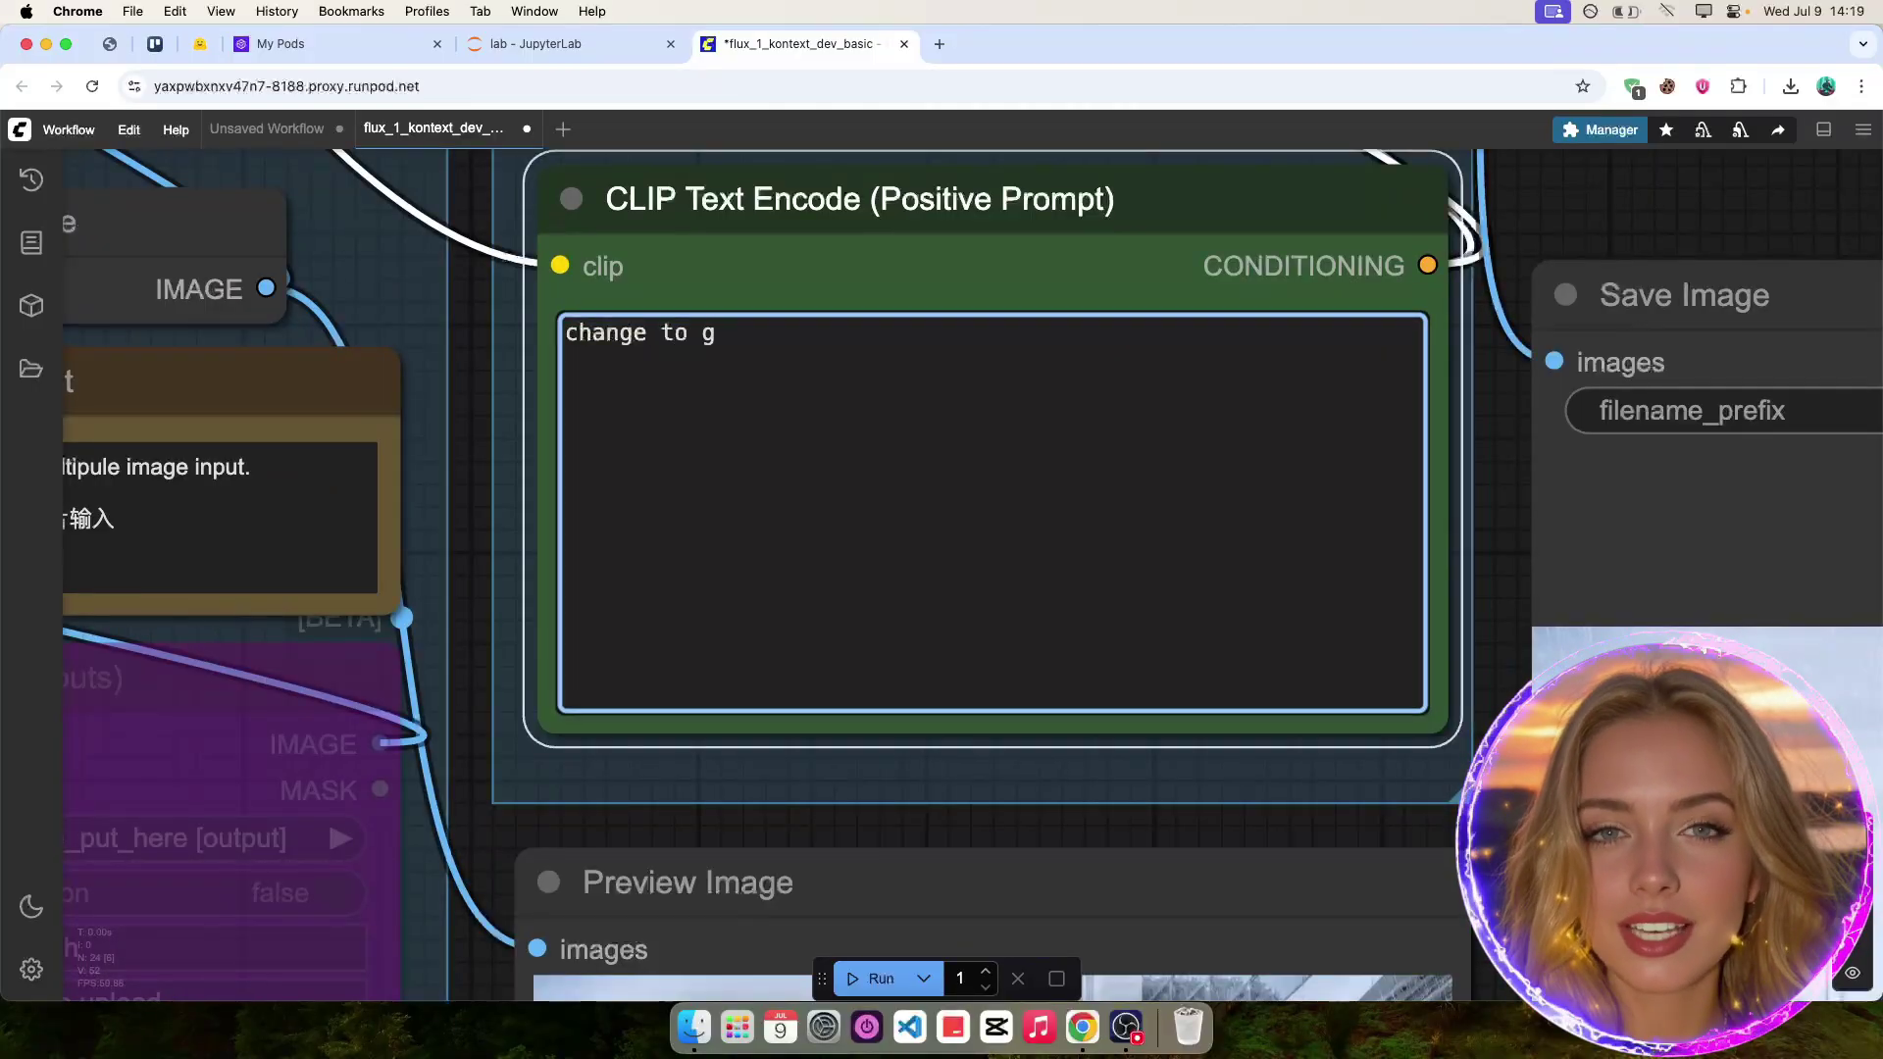
text(hibli style)
scroll(1133, 430, down, 5)
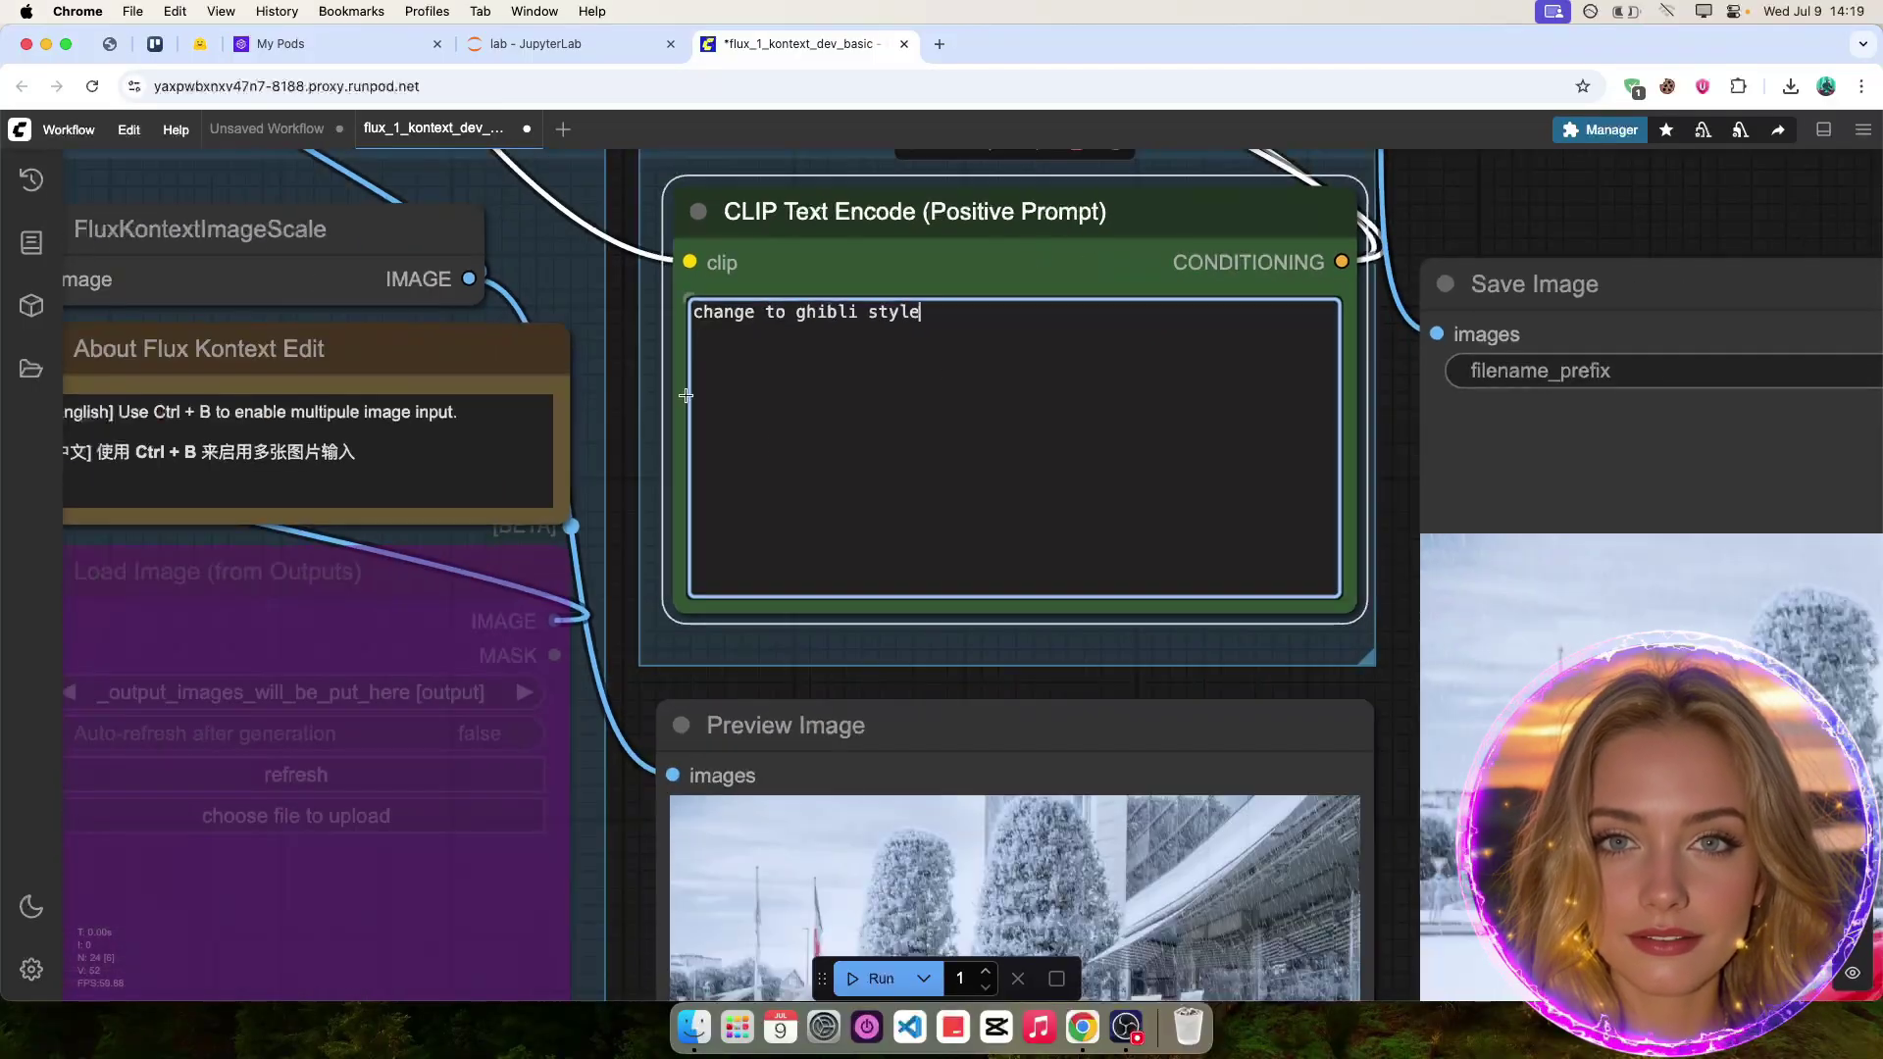
key(ctrl+Return)
scroll(1133, 430, down, 1)
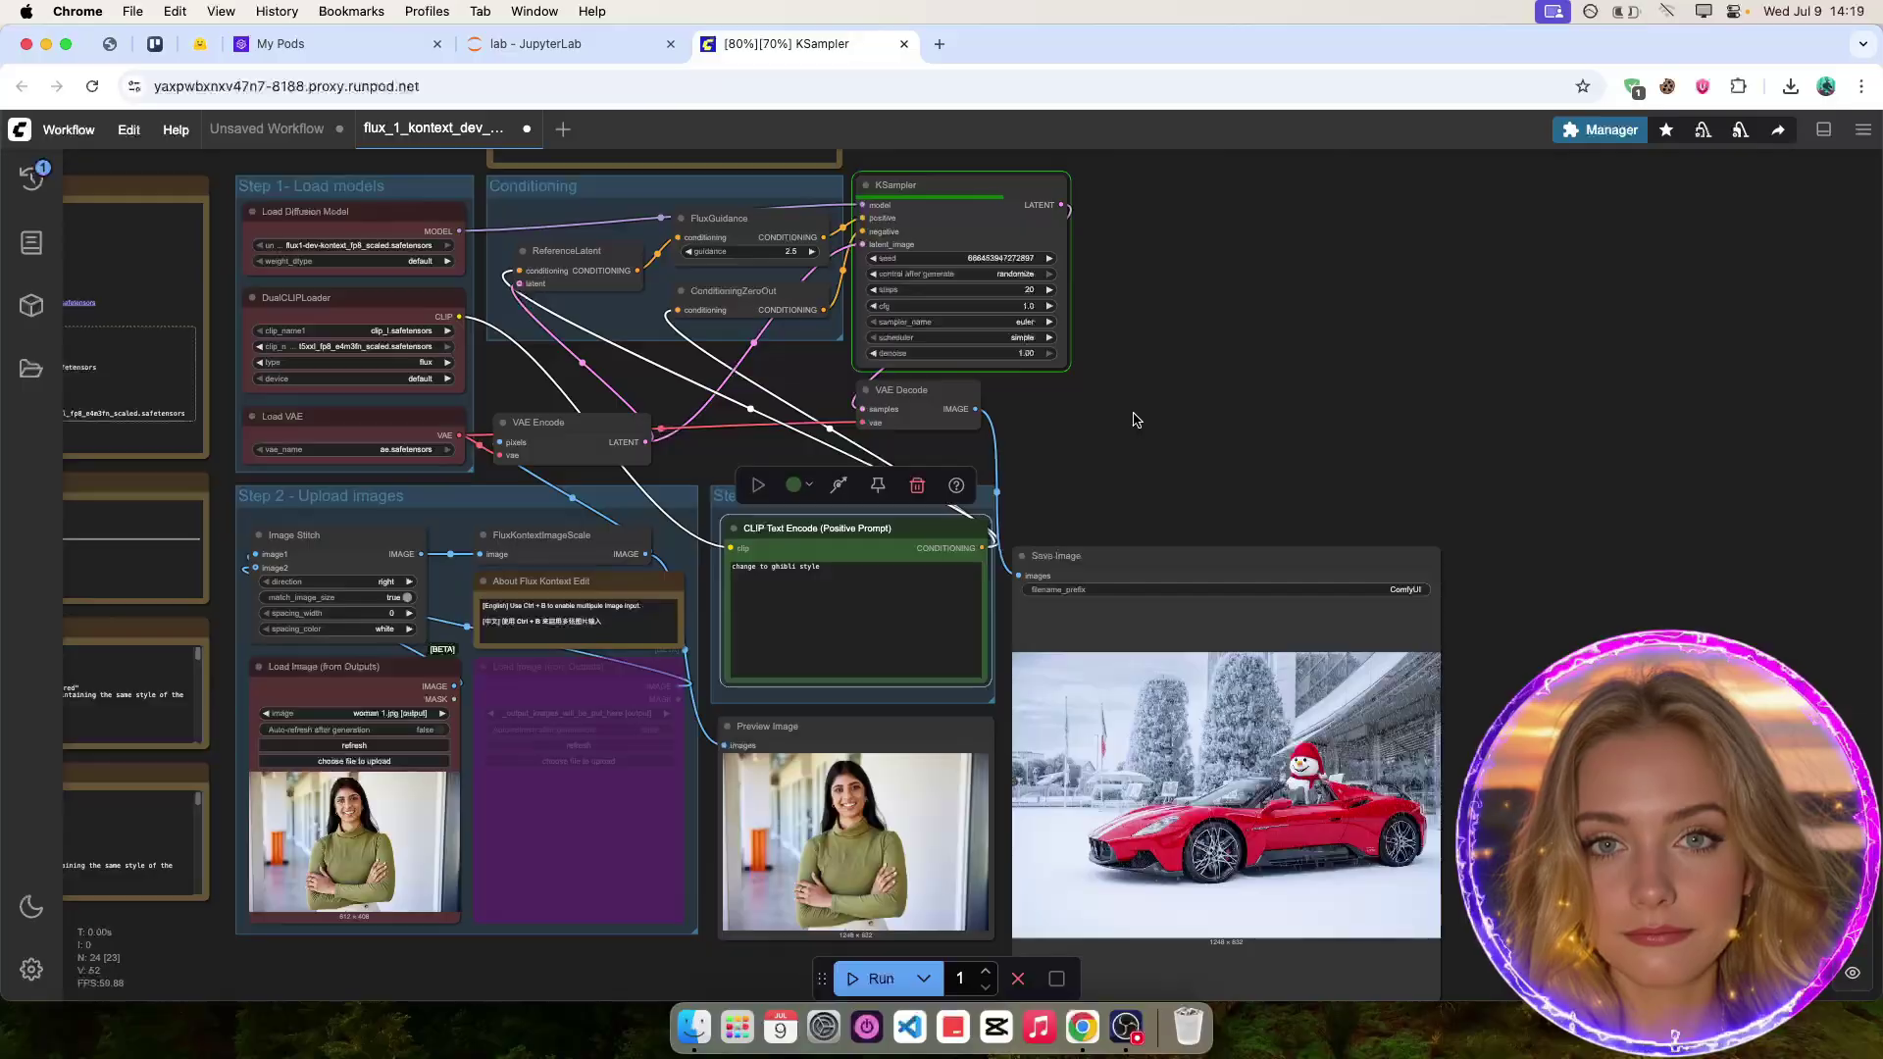
scroll(1166, 623, up, 8)
scroll(1156, 601, down, 1)
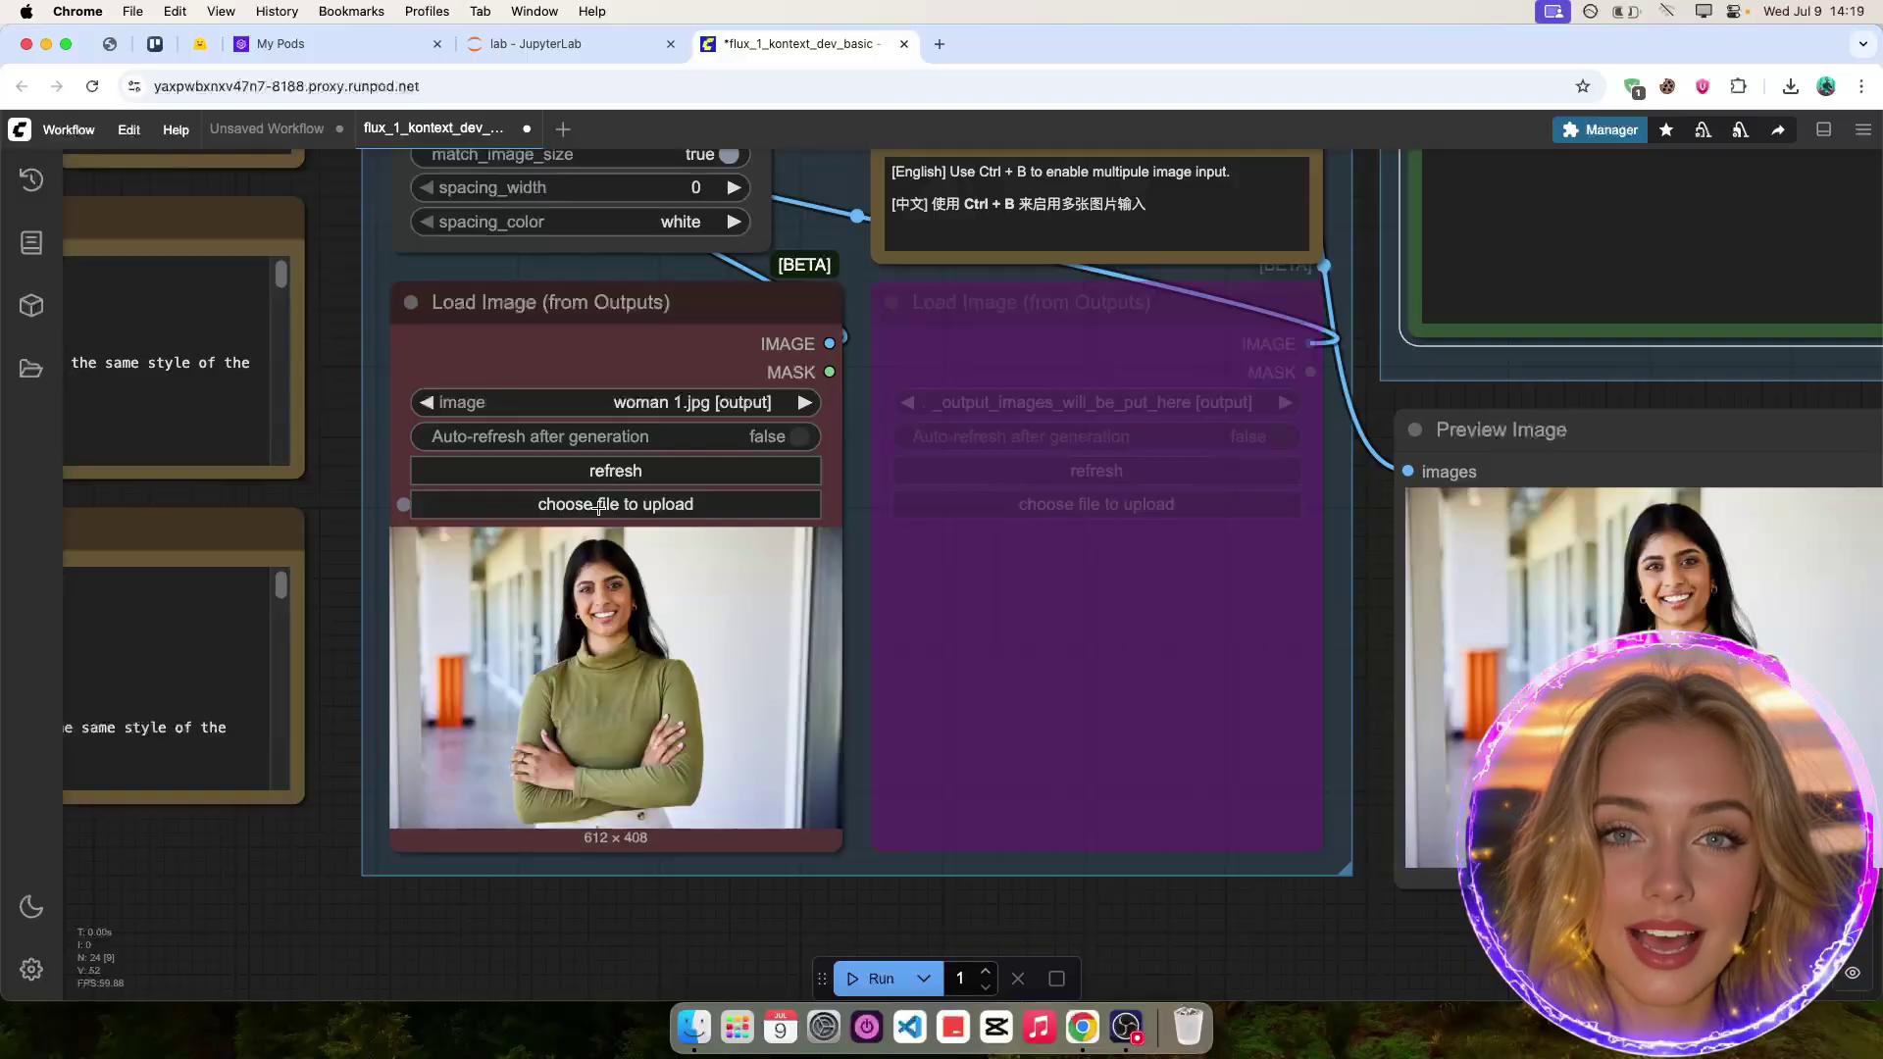
Load woman 2.jpeg into the first image loader.
click(599, 506)
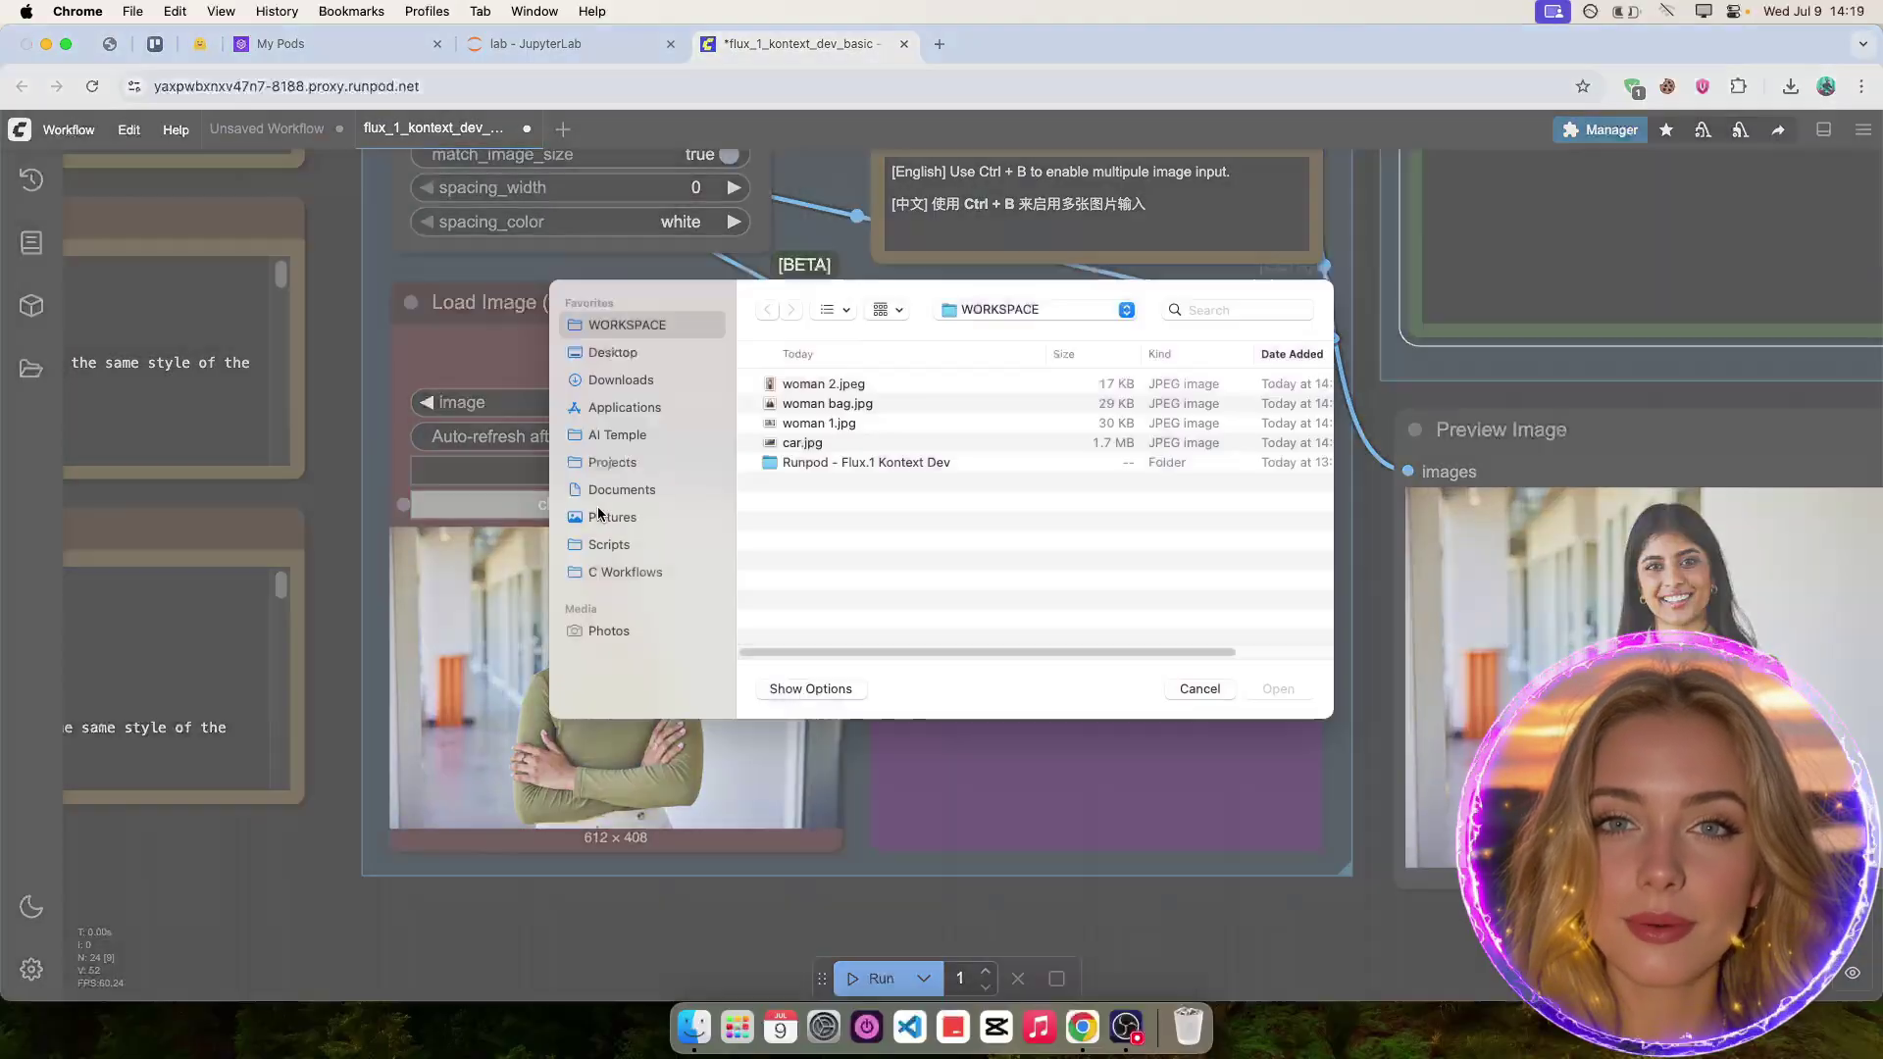
double_click(845, 396)
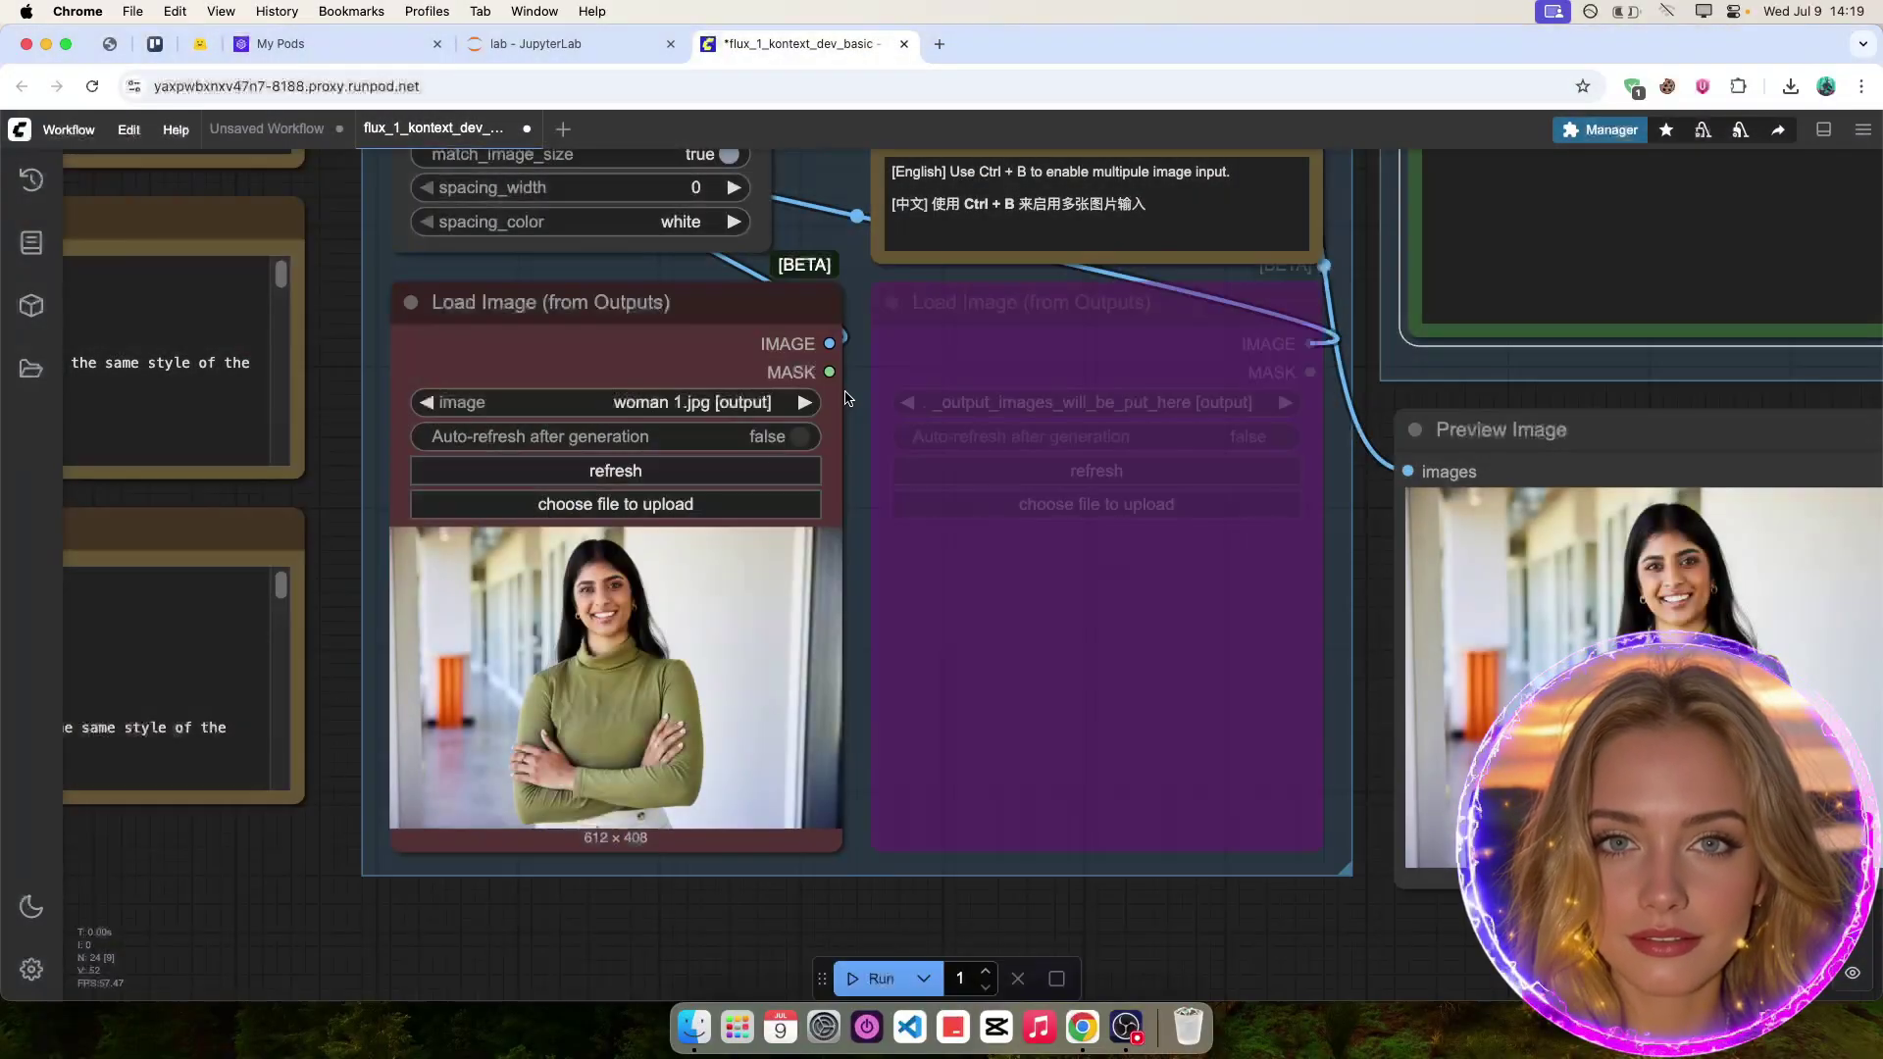
scroll(521, 547, down, 2)
Re-enable the bypassed second image loader and load woman bag.jpg into it.
click(990, 350)
key(ctrl+b)
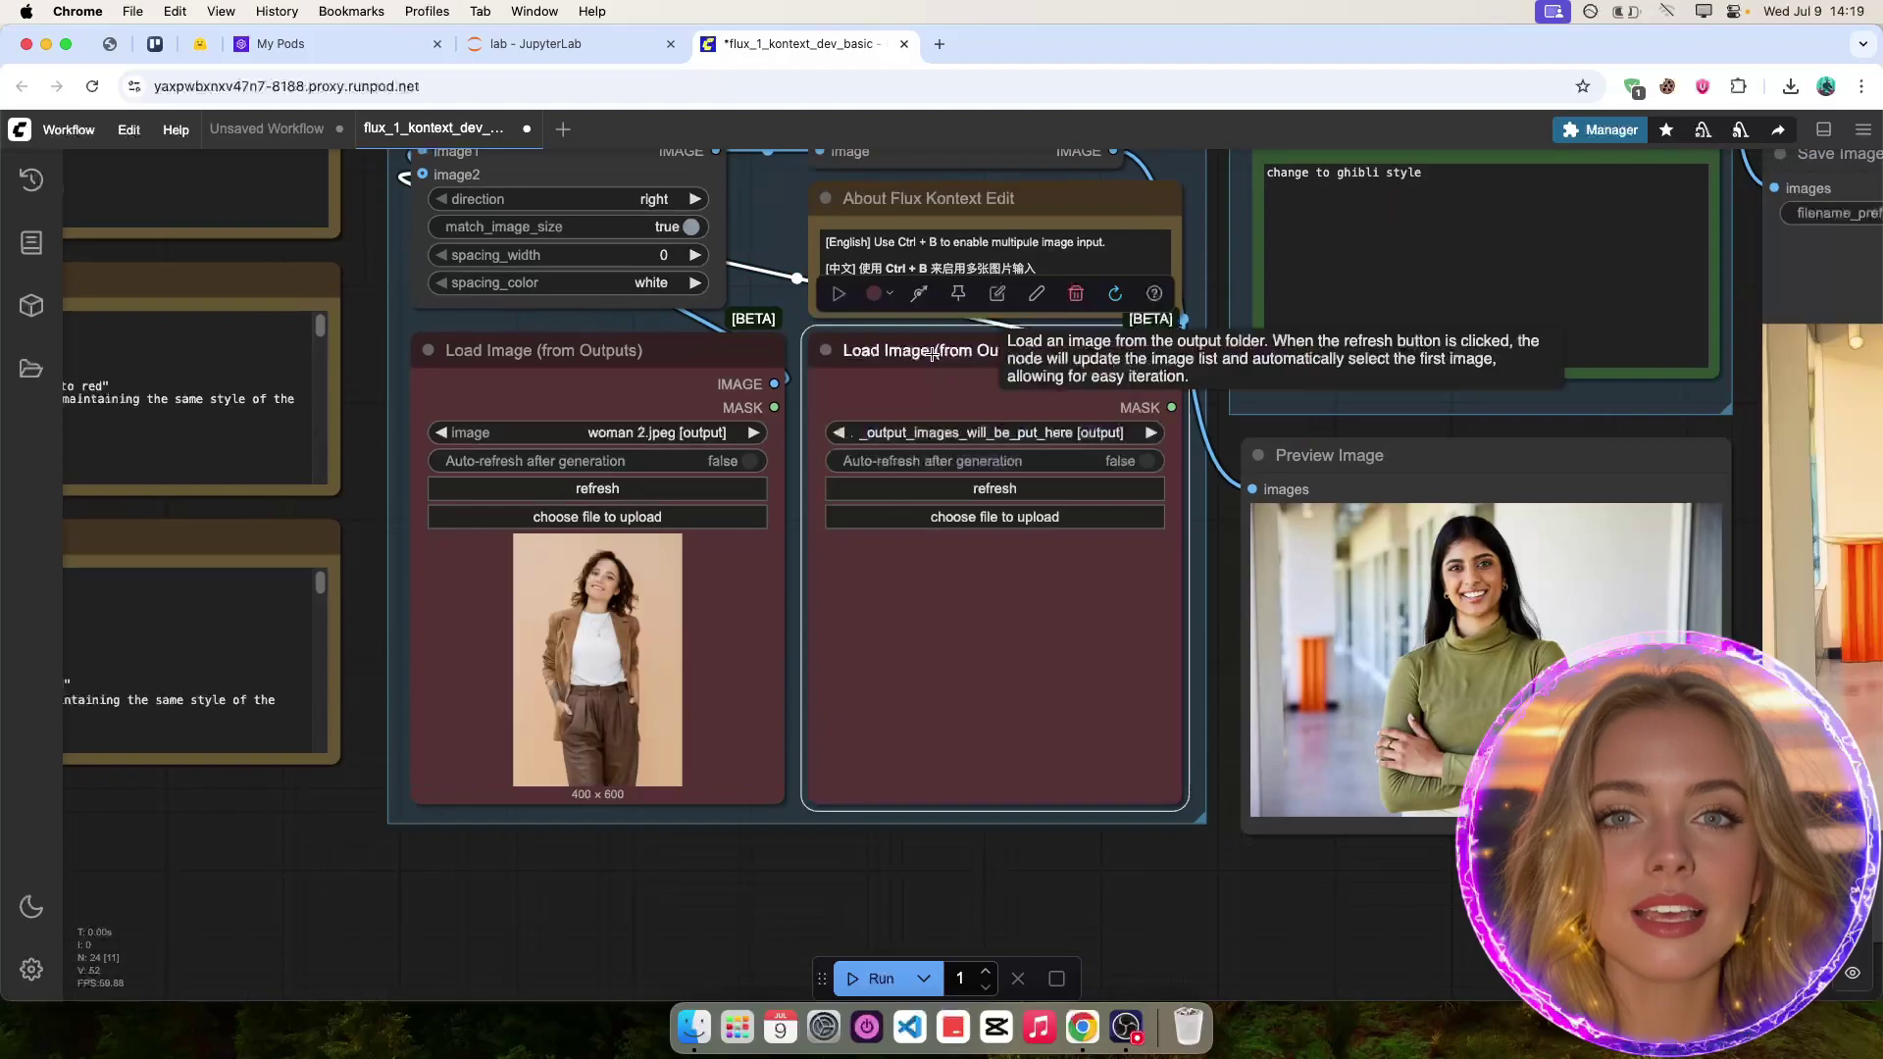
scroll(1119, 521, up, 3)
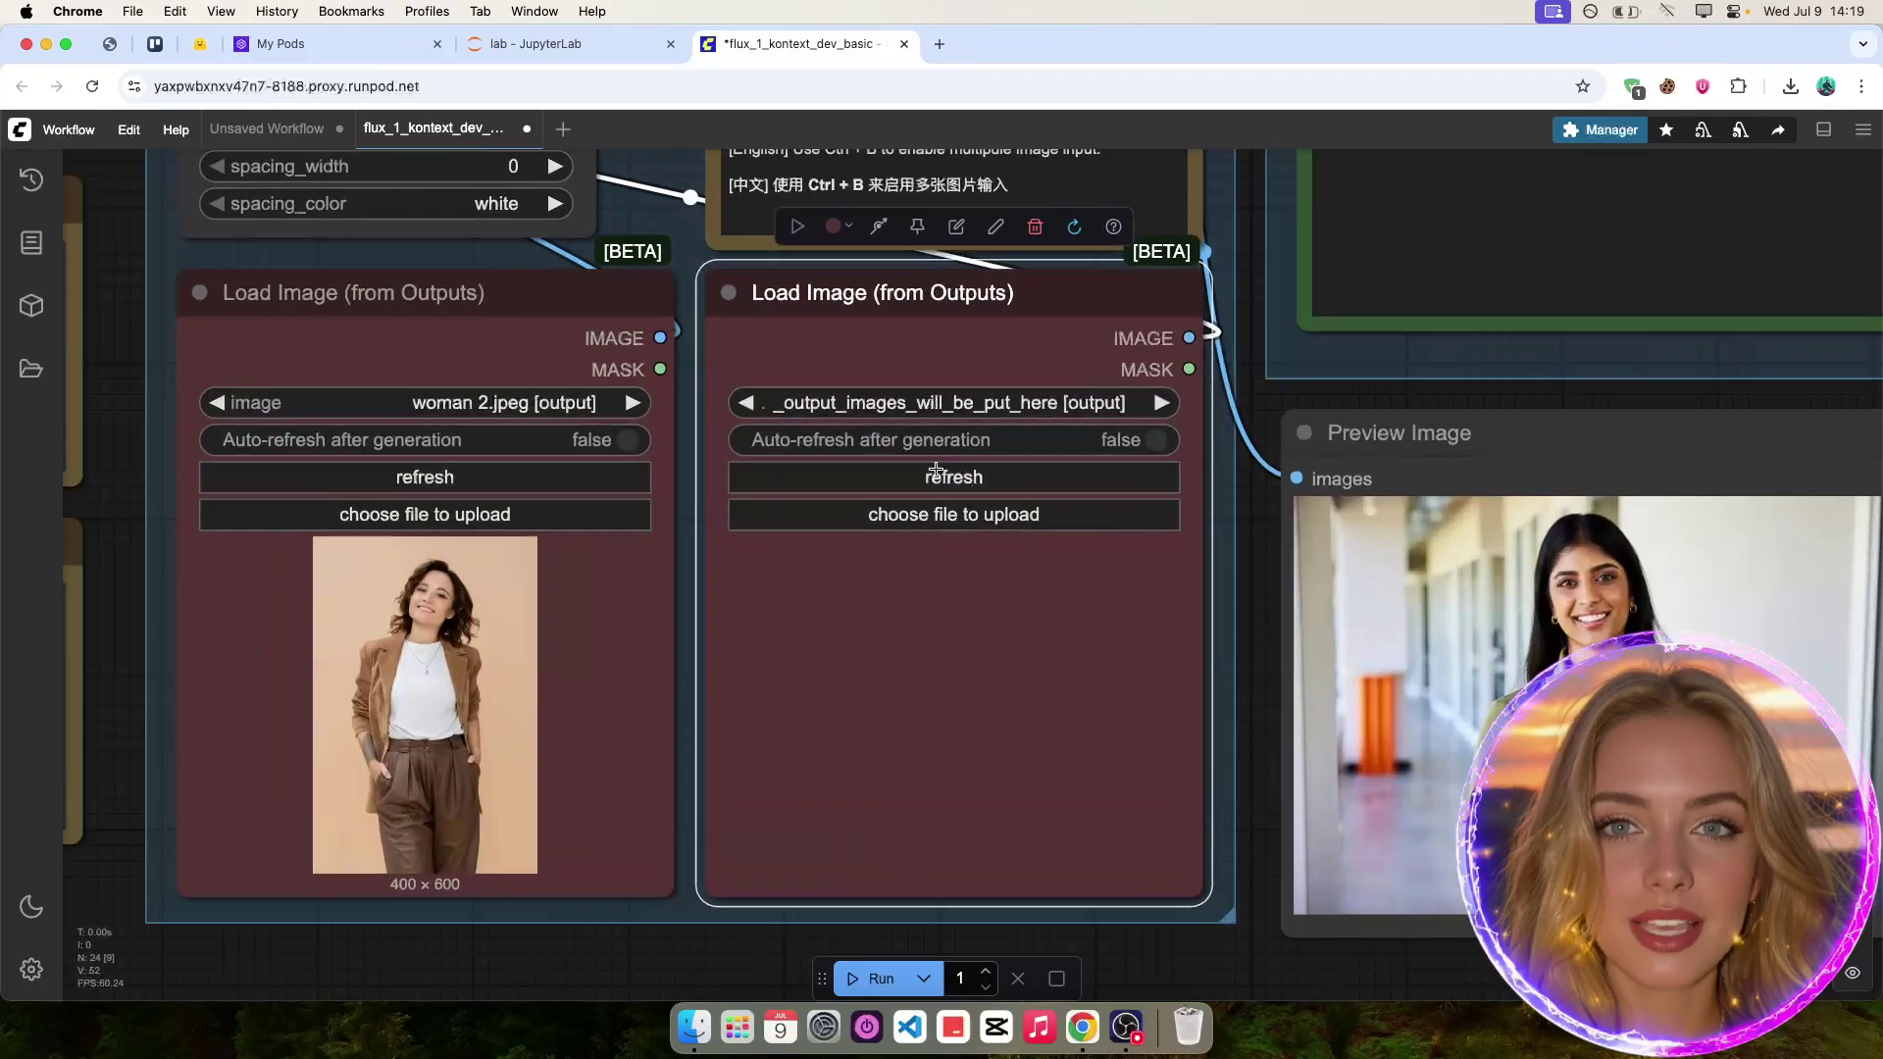
click(925, 514)
double_click(1066, 588)
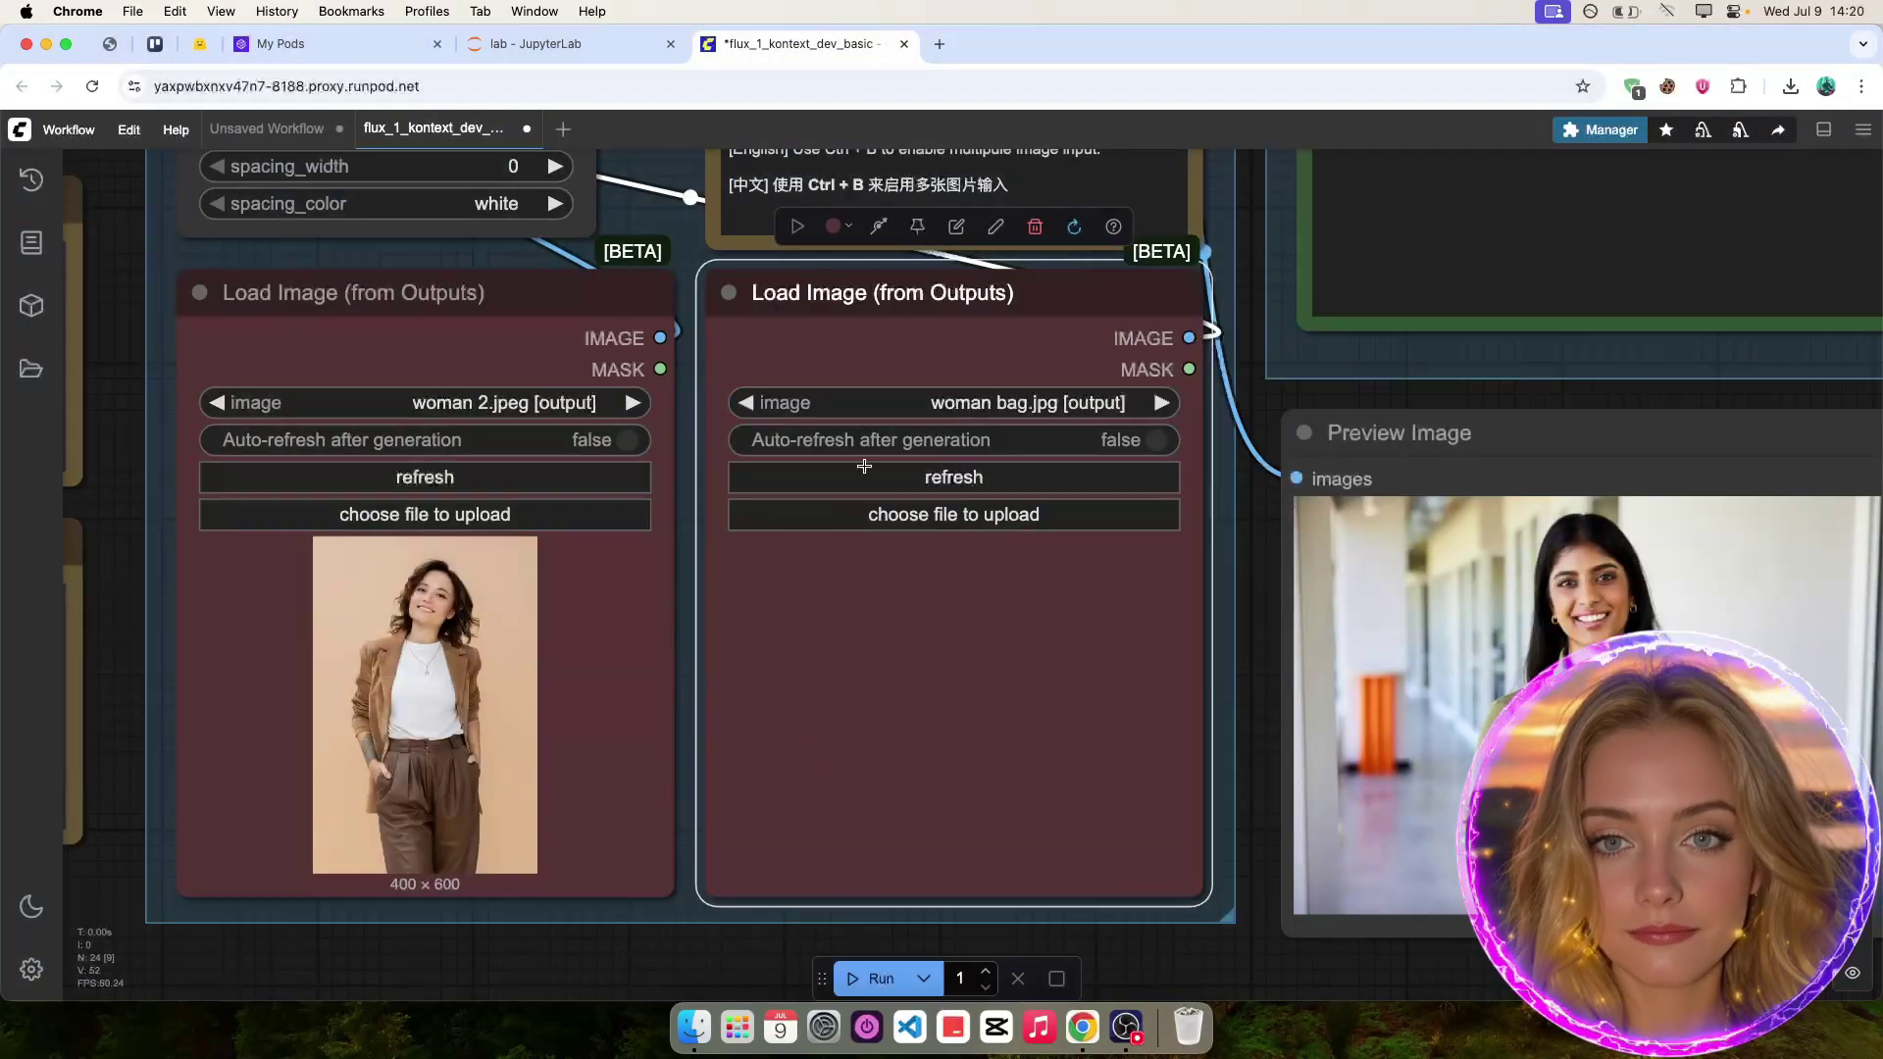
scroll(1066, 589, down, 3)
scroll(1354, 294, up, 3)
Start replacing the prompt with 'the woman is holding the bag'.
click(1337, 329)
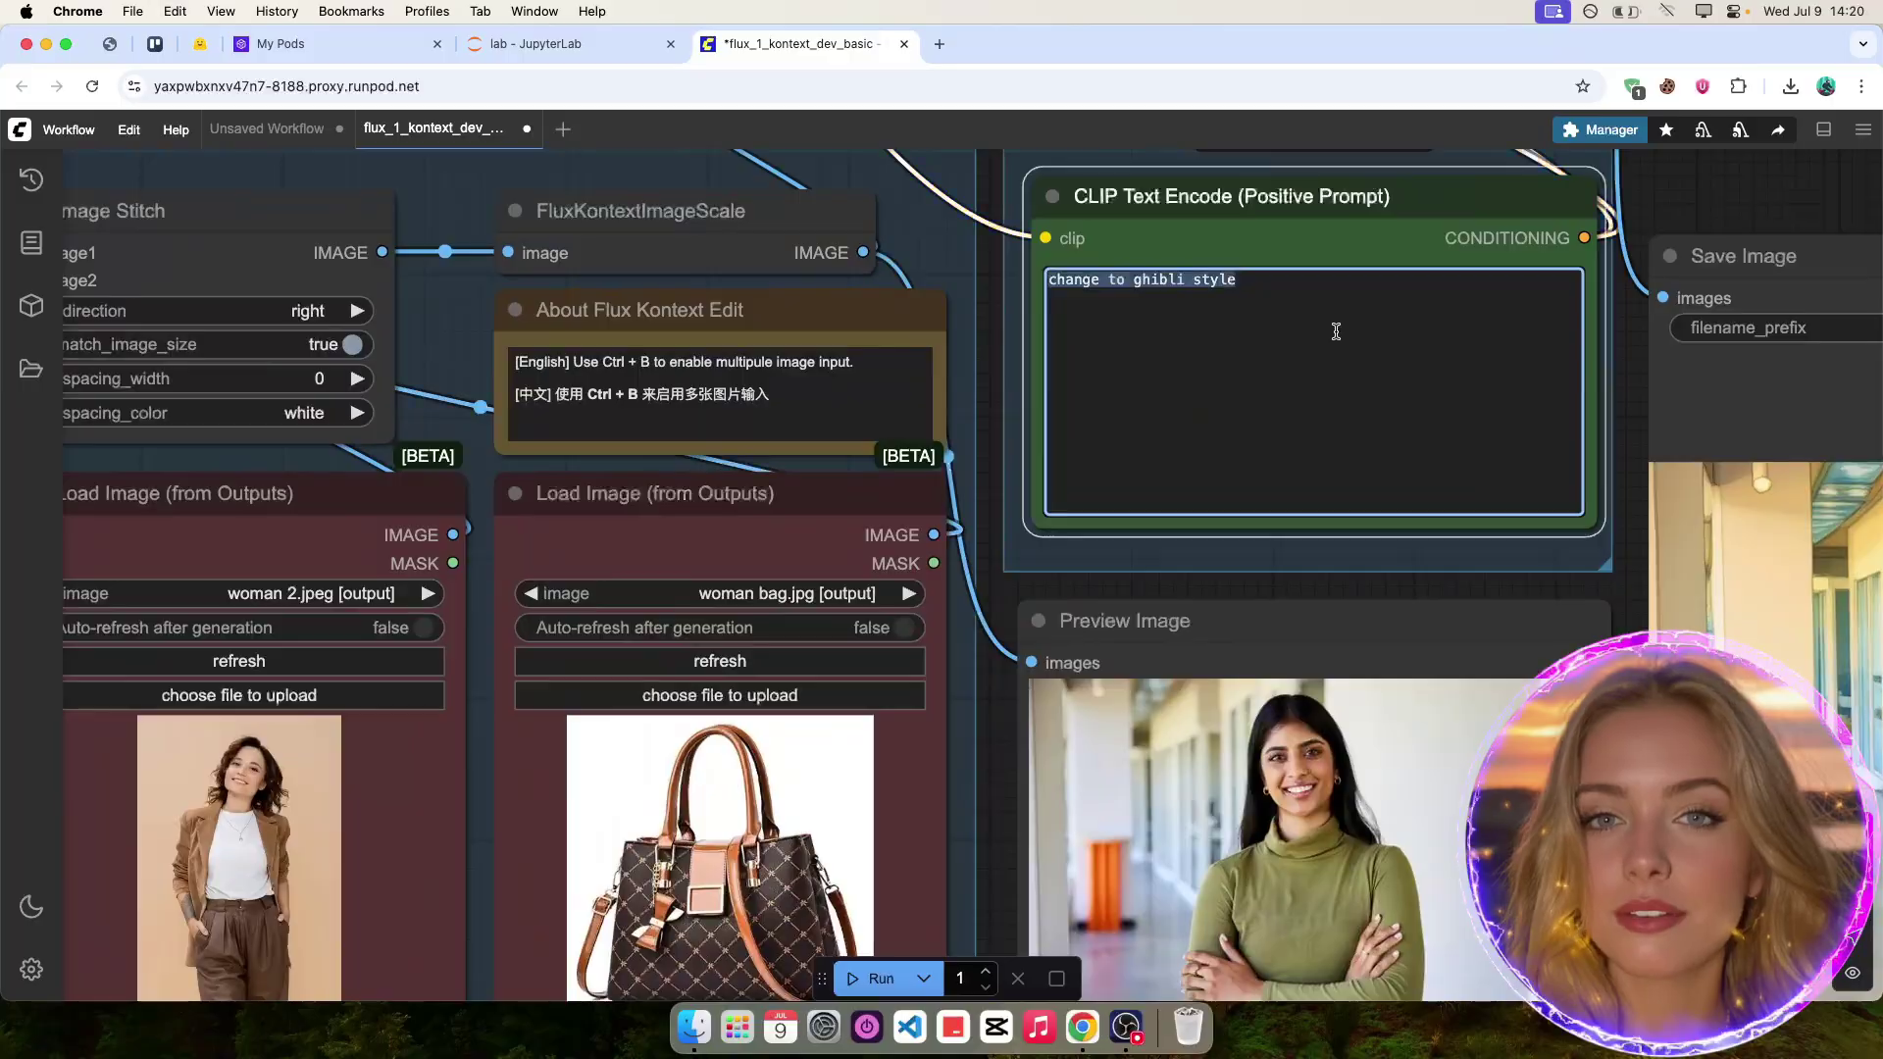
key(cmd+a)
text(the woman is holdi)
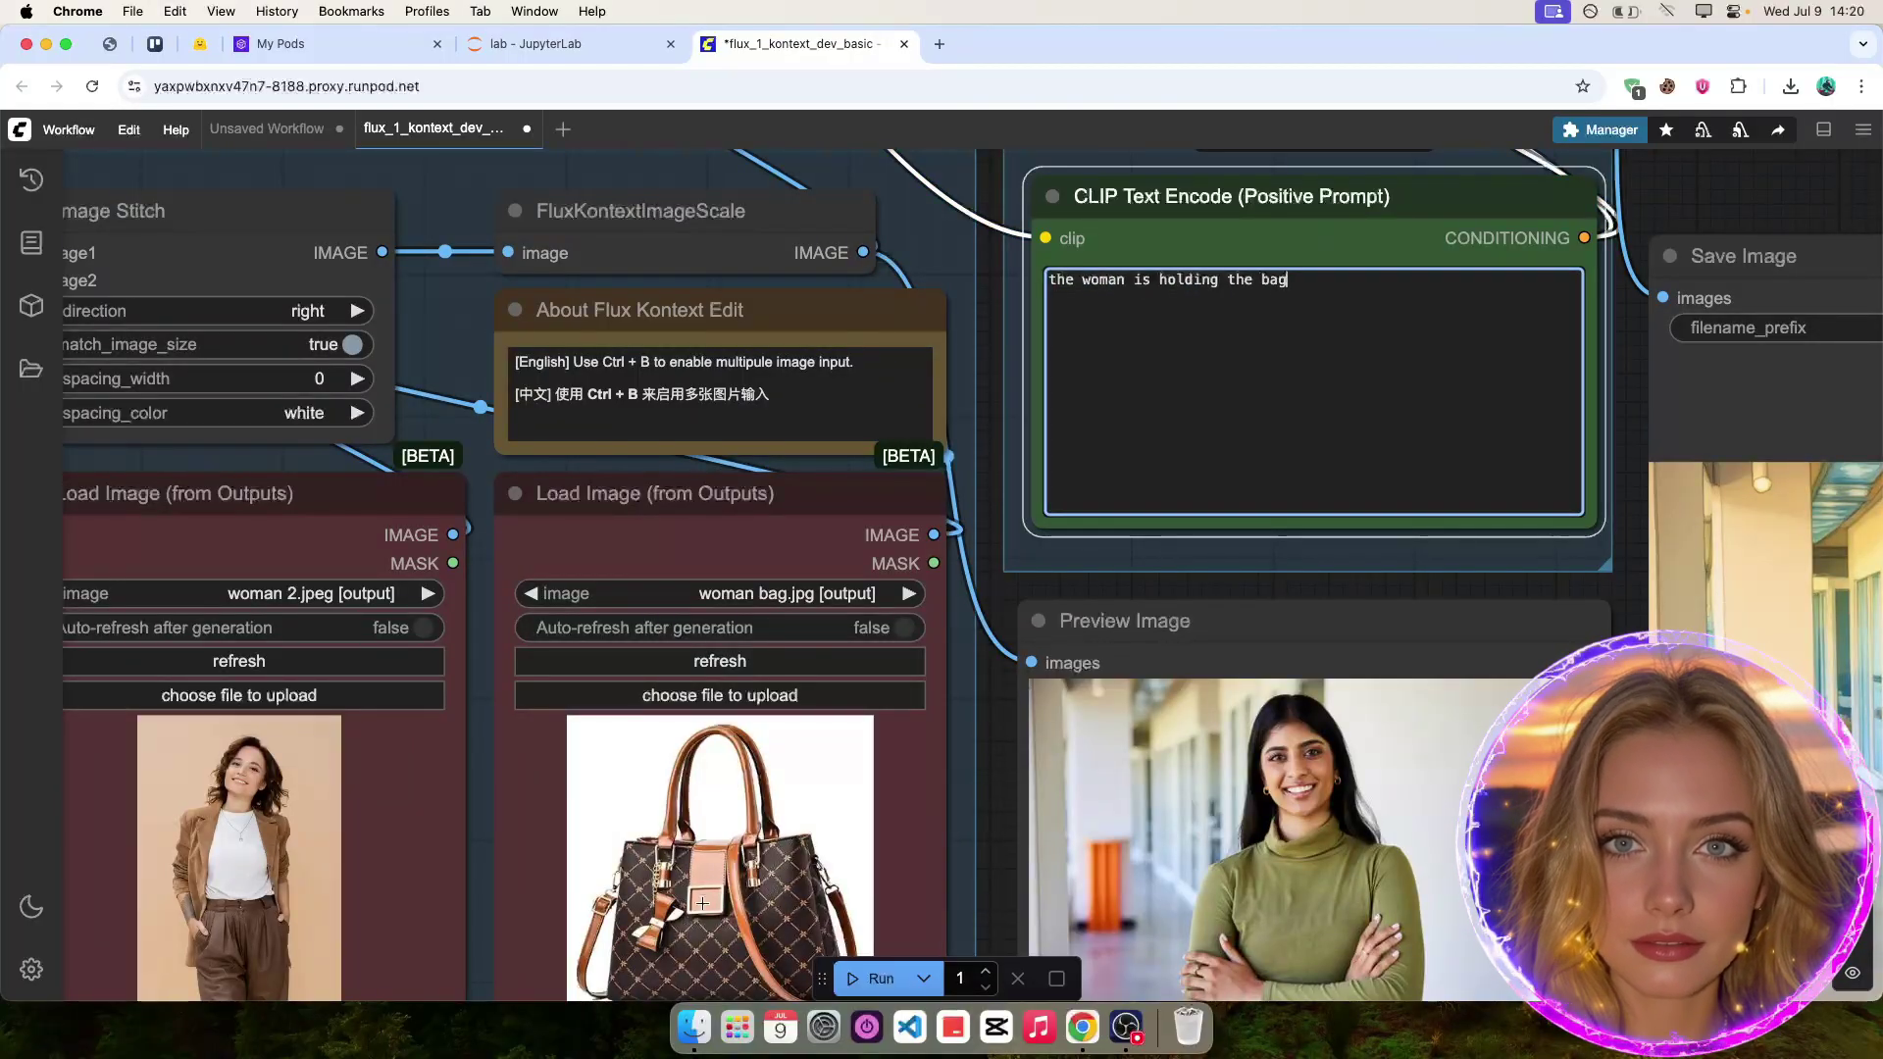
Run the workflow and inspect the 1184 × 880 output of the woman holding the bag.
click(870, 978)
scroll(996, 447, down, 3)
scroll(996, 447, up, 3)
scroll(995, 447, down, 4)
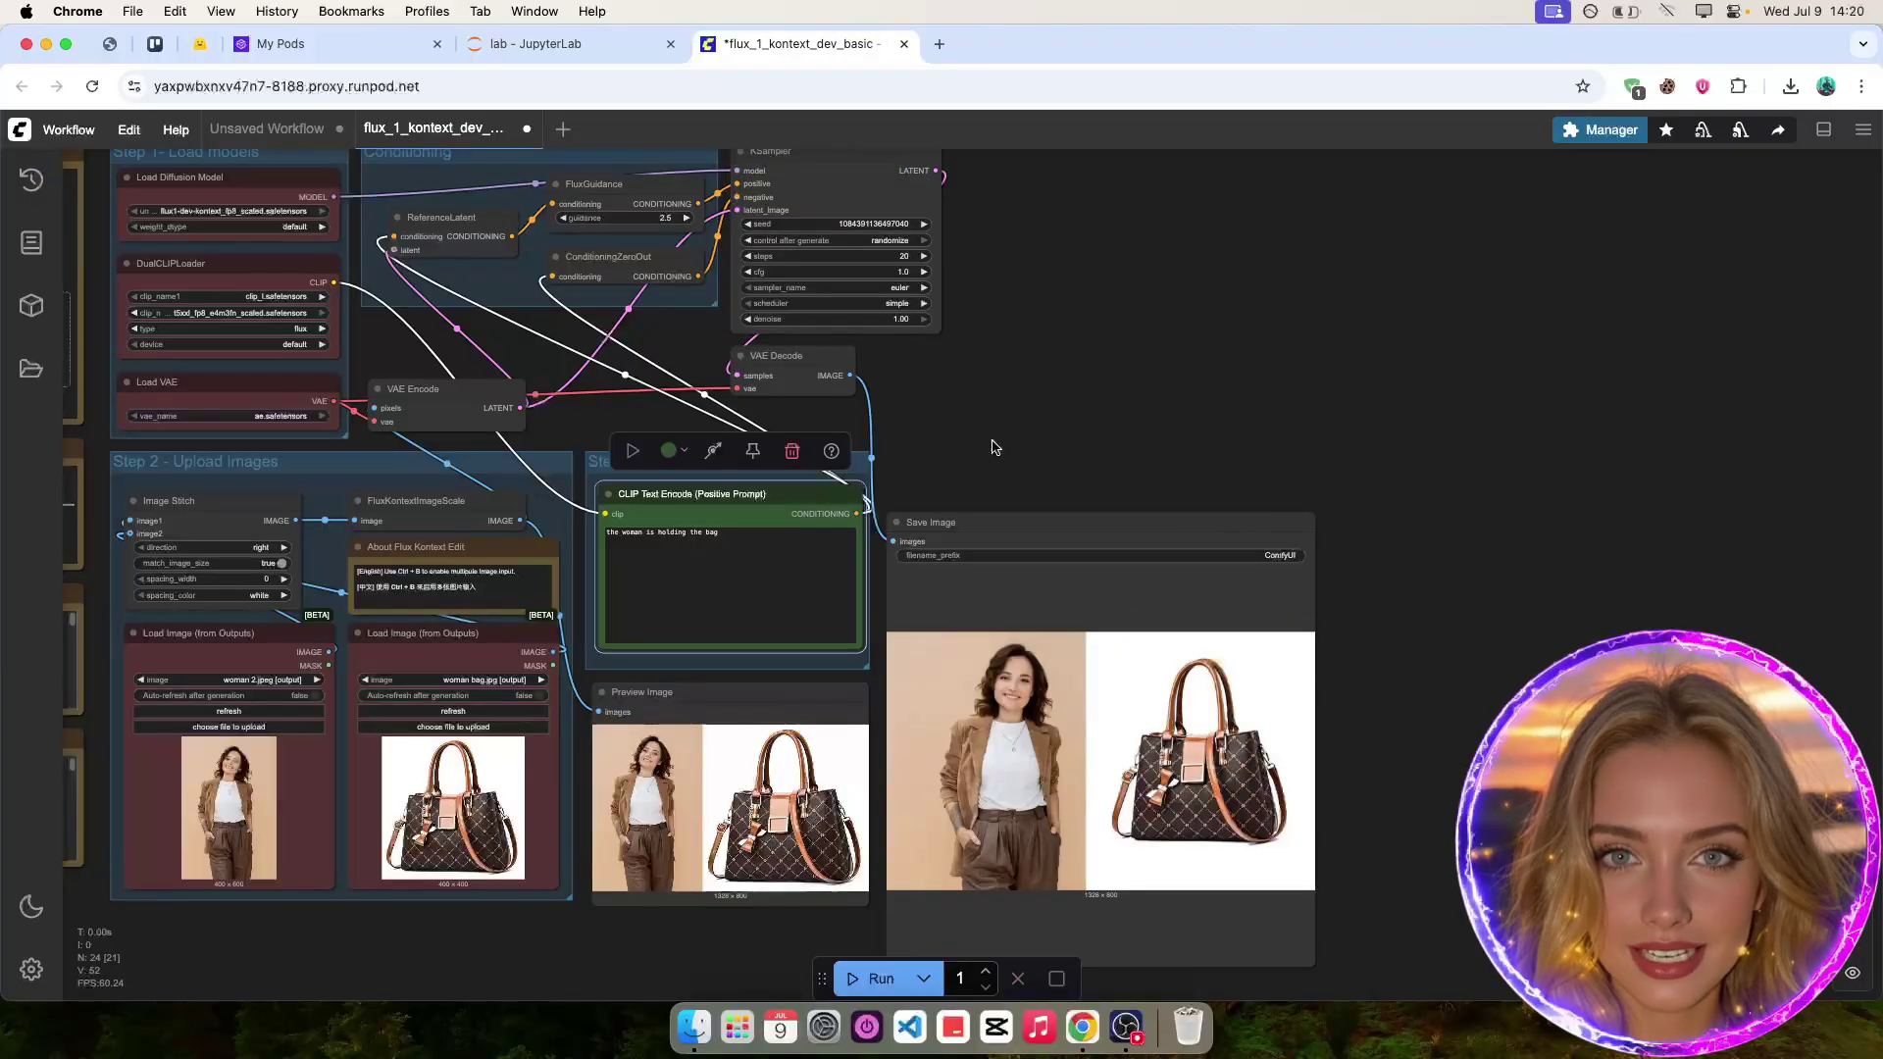
scroll(1060, 866, up, 5)
scroll(1452, 478, down, 8)
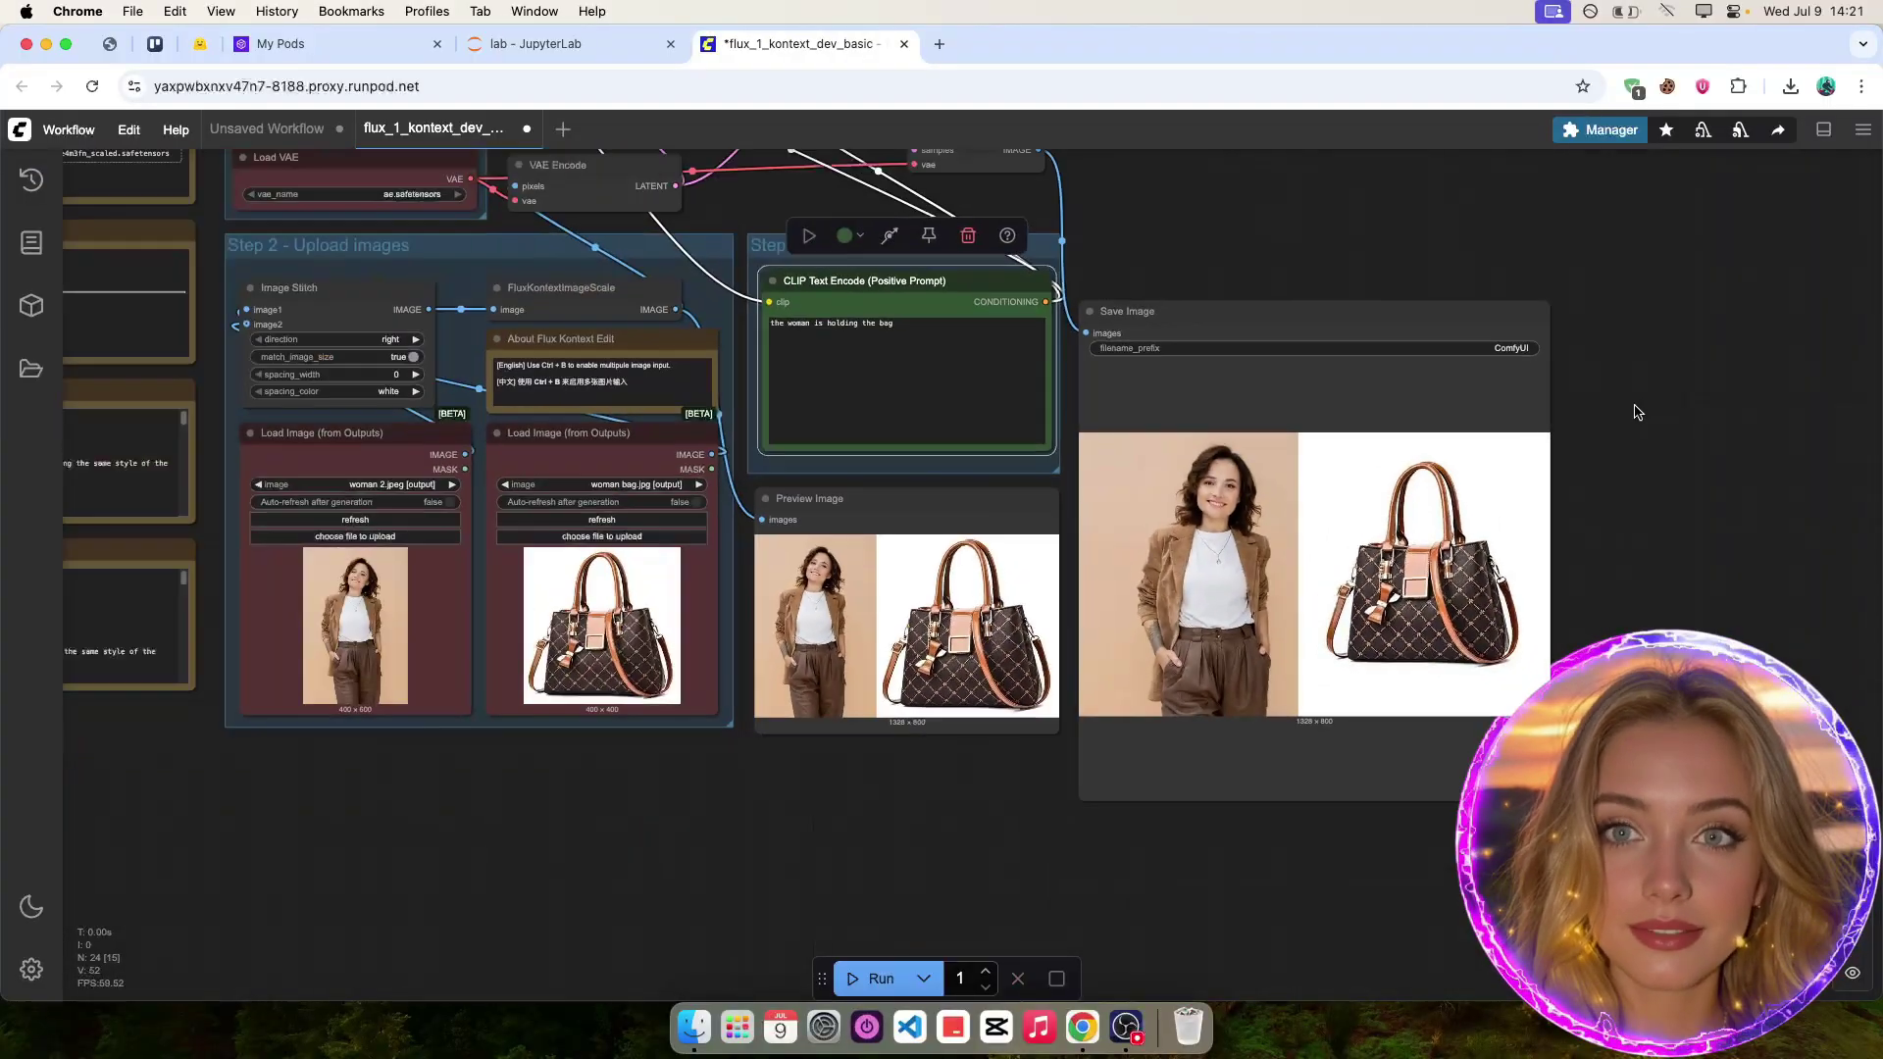
scroll(333, 487, up, 6)
scroll(273, 432, down, 4)
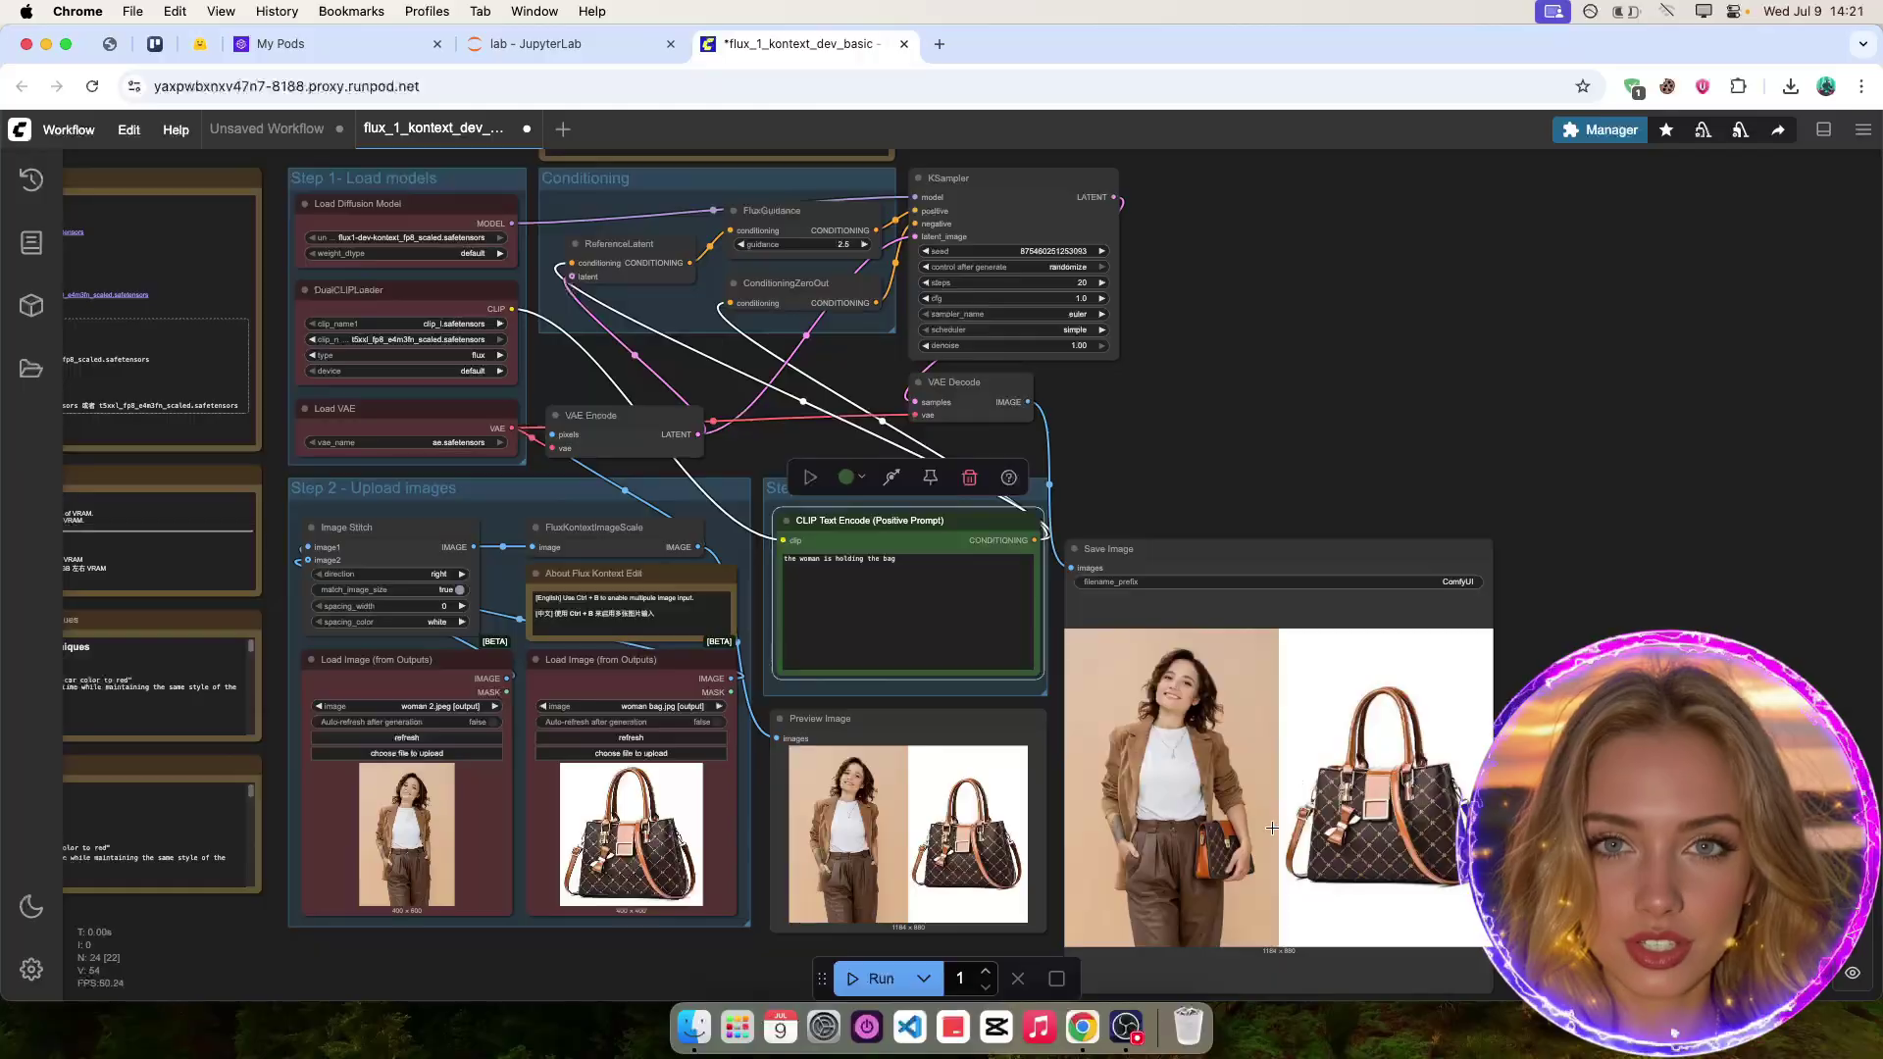
scroll(1216, 824, up, 2)
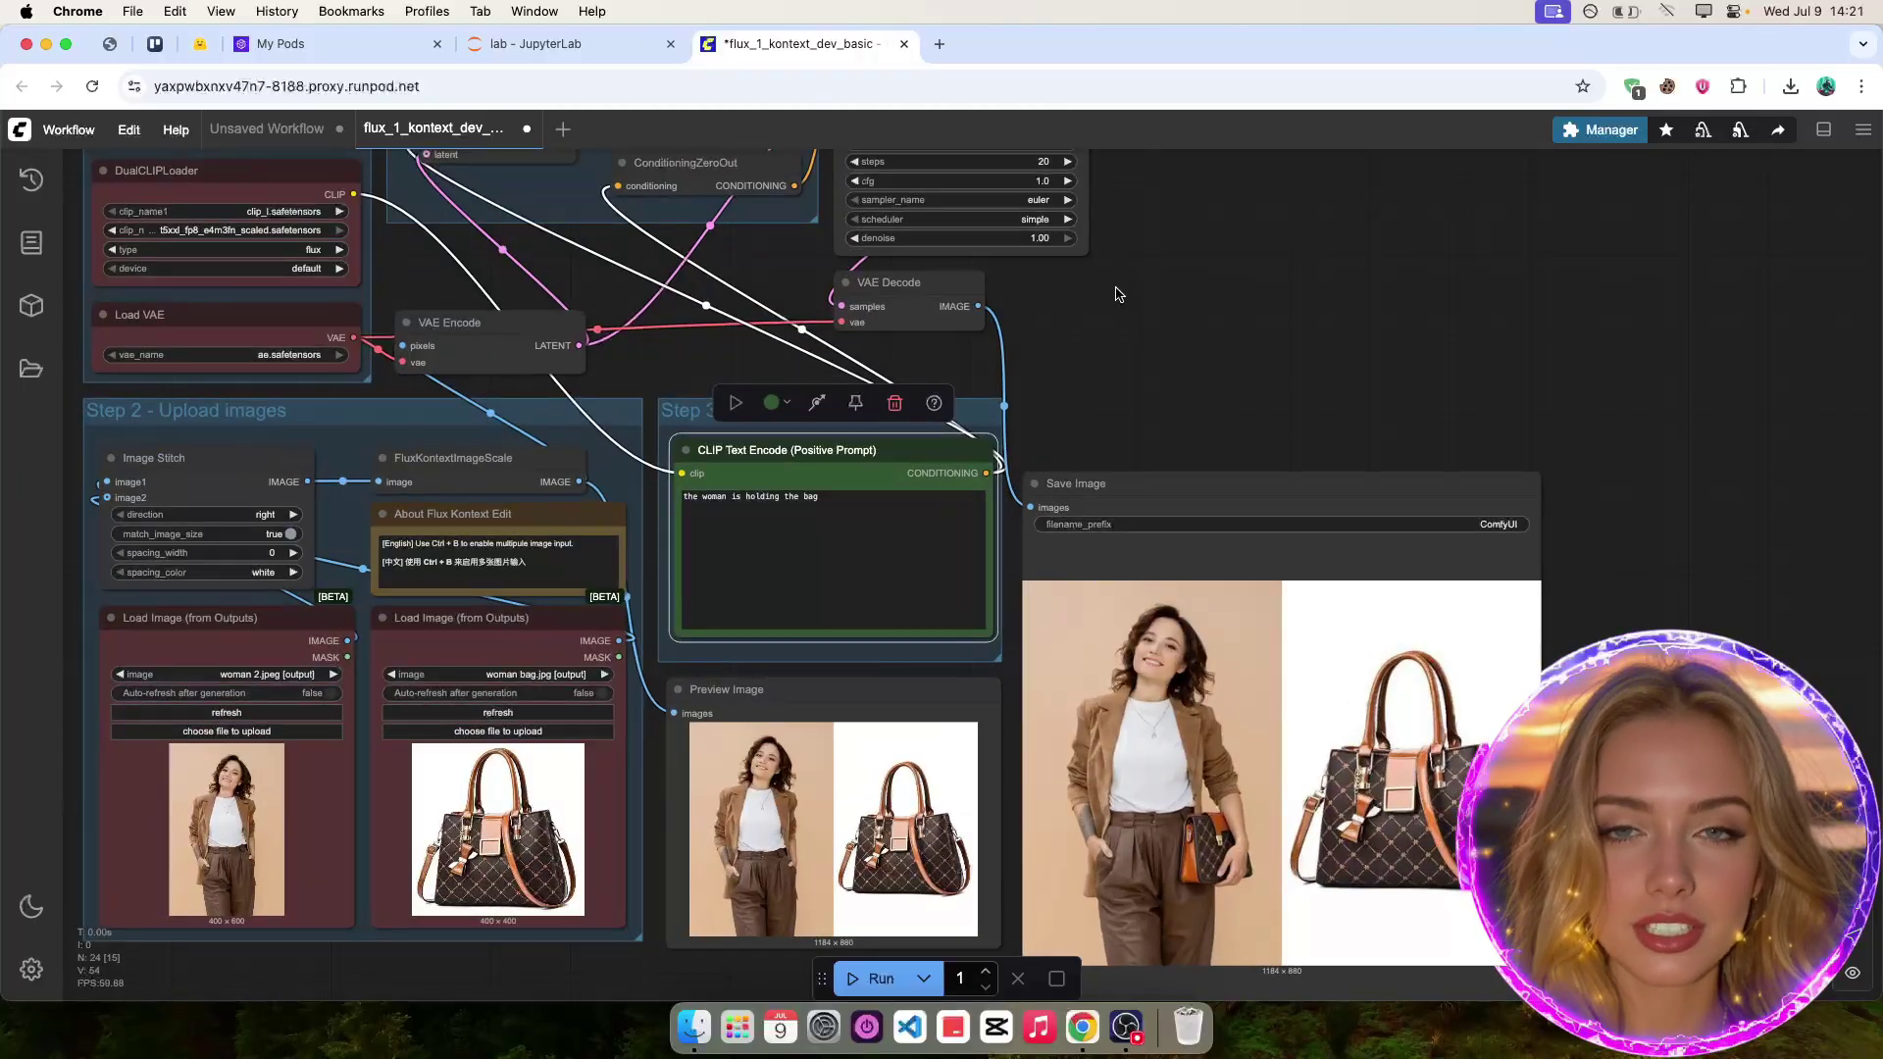
Un-bypass EmptySD3LatentImage and connect its LATENT output to KSampler's latent_image input.
scroll(1128, 412, down, 4)
drag(1151, 534, 1134, 668)
scroll(938, 372, up, 5)
click(938, 367)
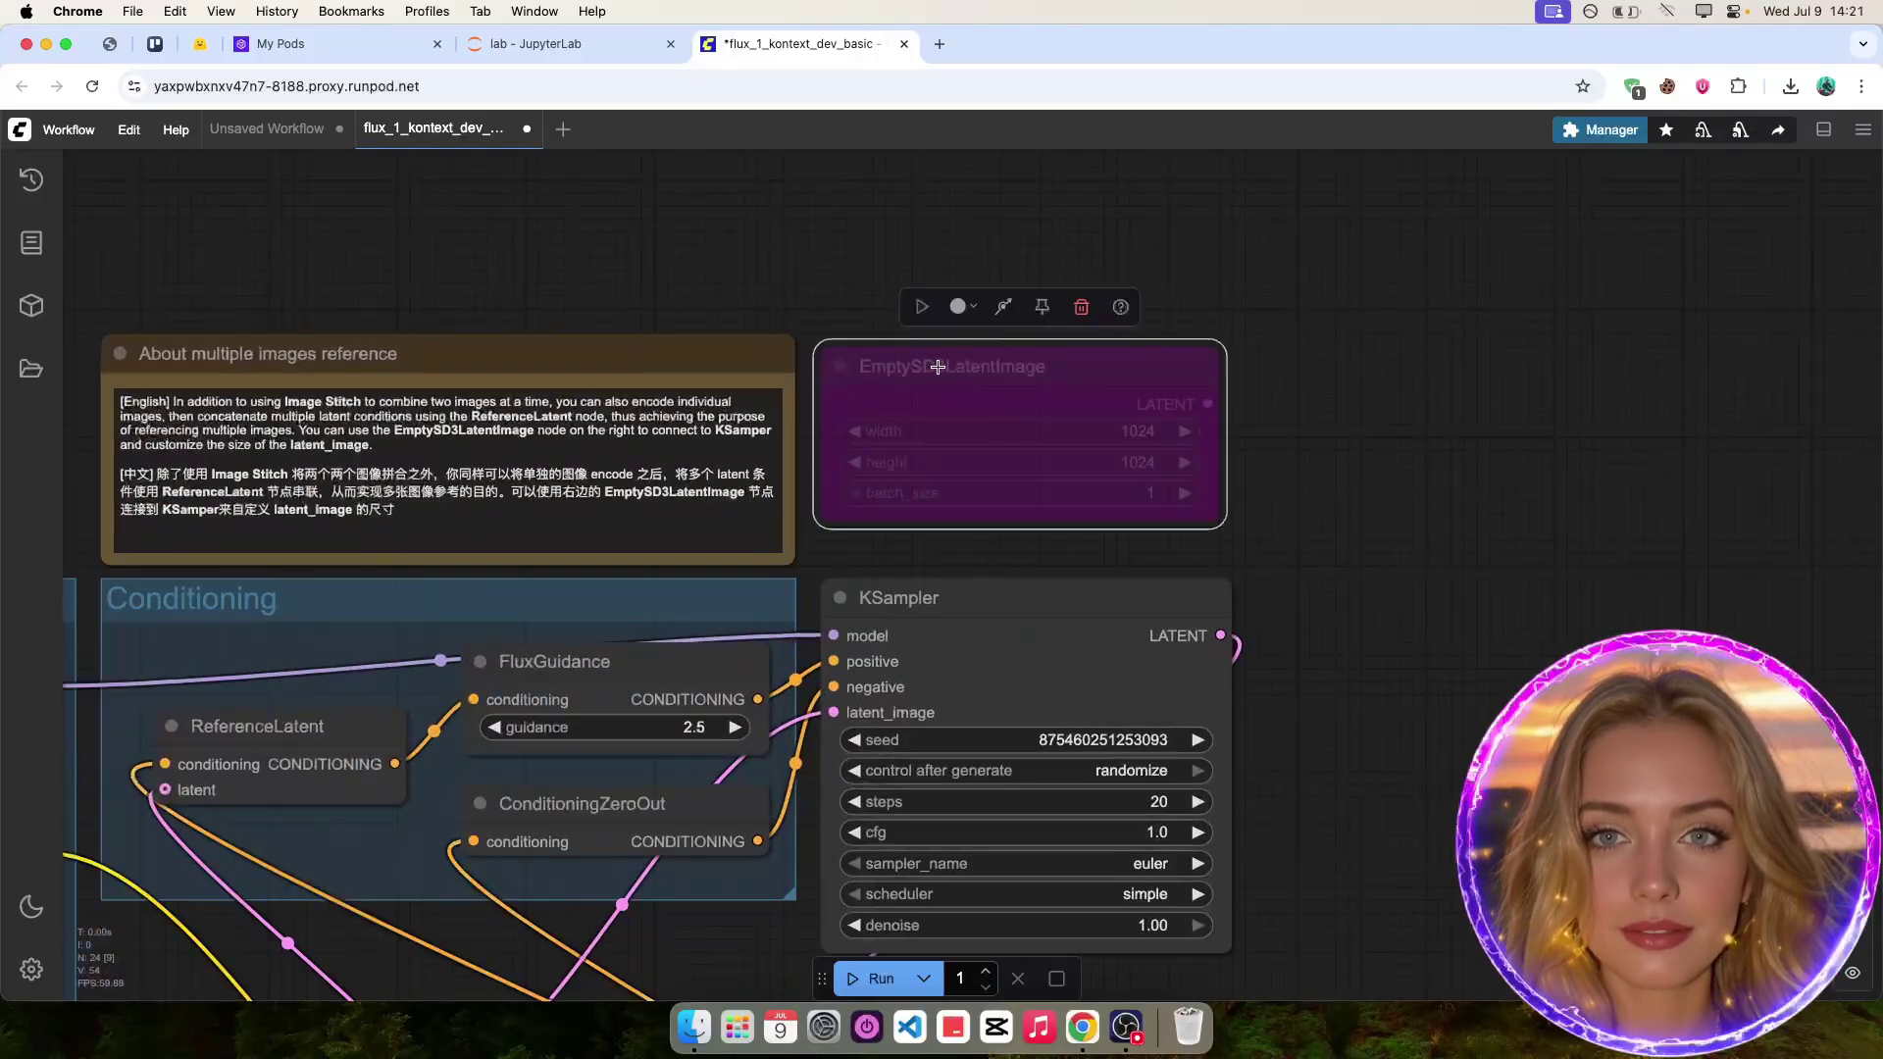
key(ctrl+b)
scroll(1275, 392, down, 3)
drag(1209, 292, 834, 601)
scroll(1043, 329, down, 5)
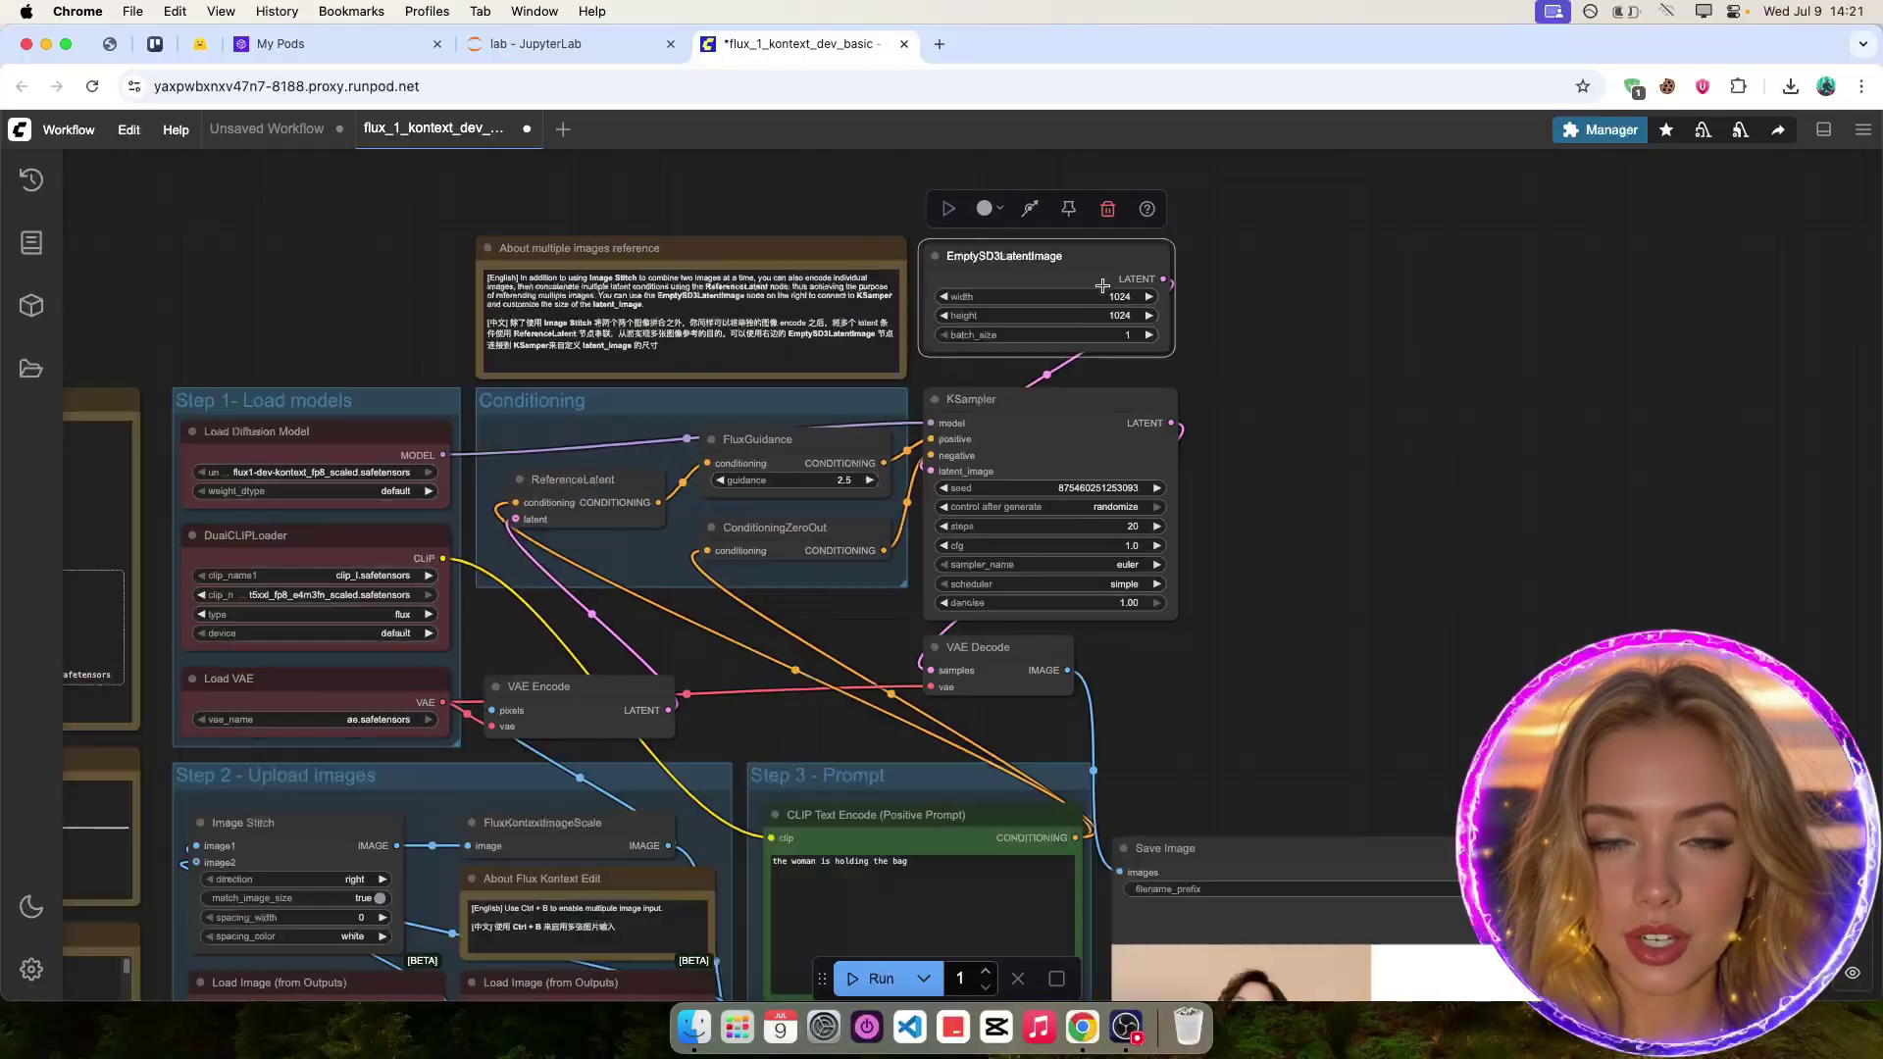
Run the workflow and view the new image of the woman carrying the handbag.
drag(1206, 442, 1207, 336)
scroll(970, 731, up, 5)
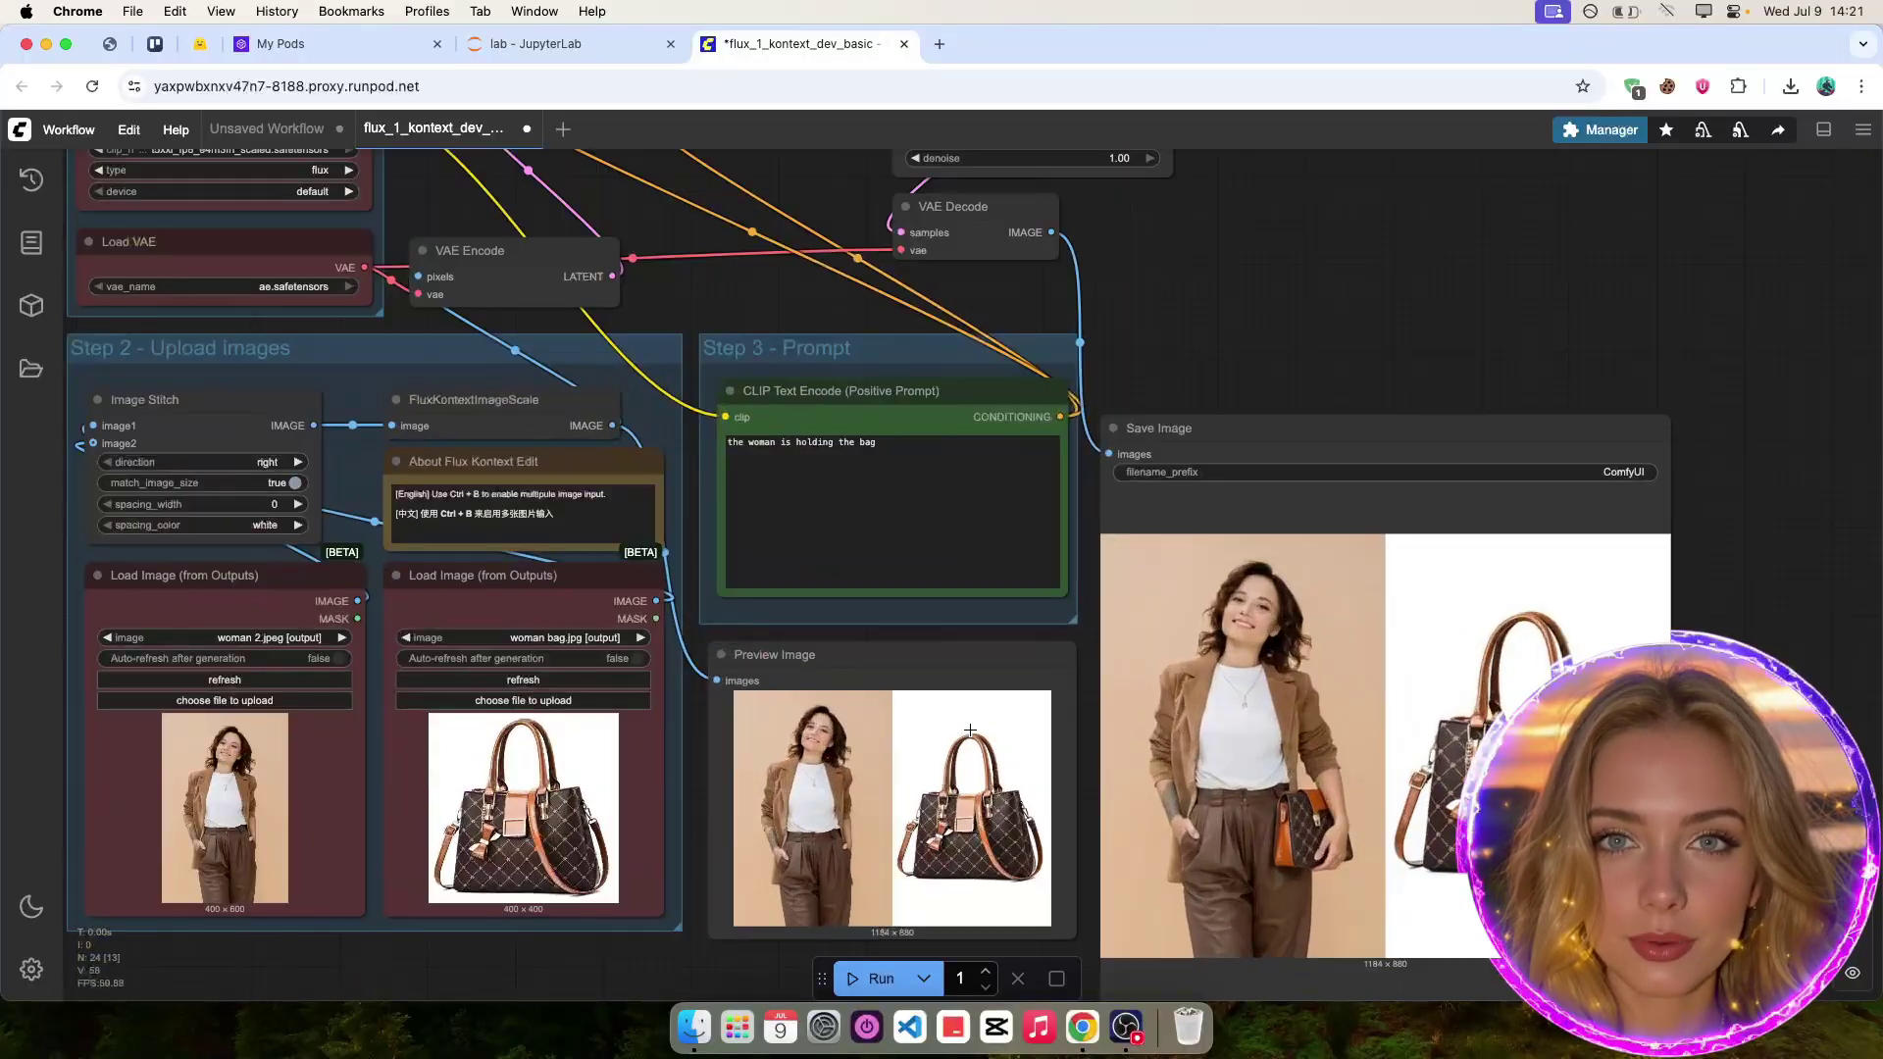
click(865, 976)
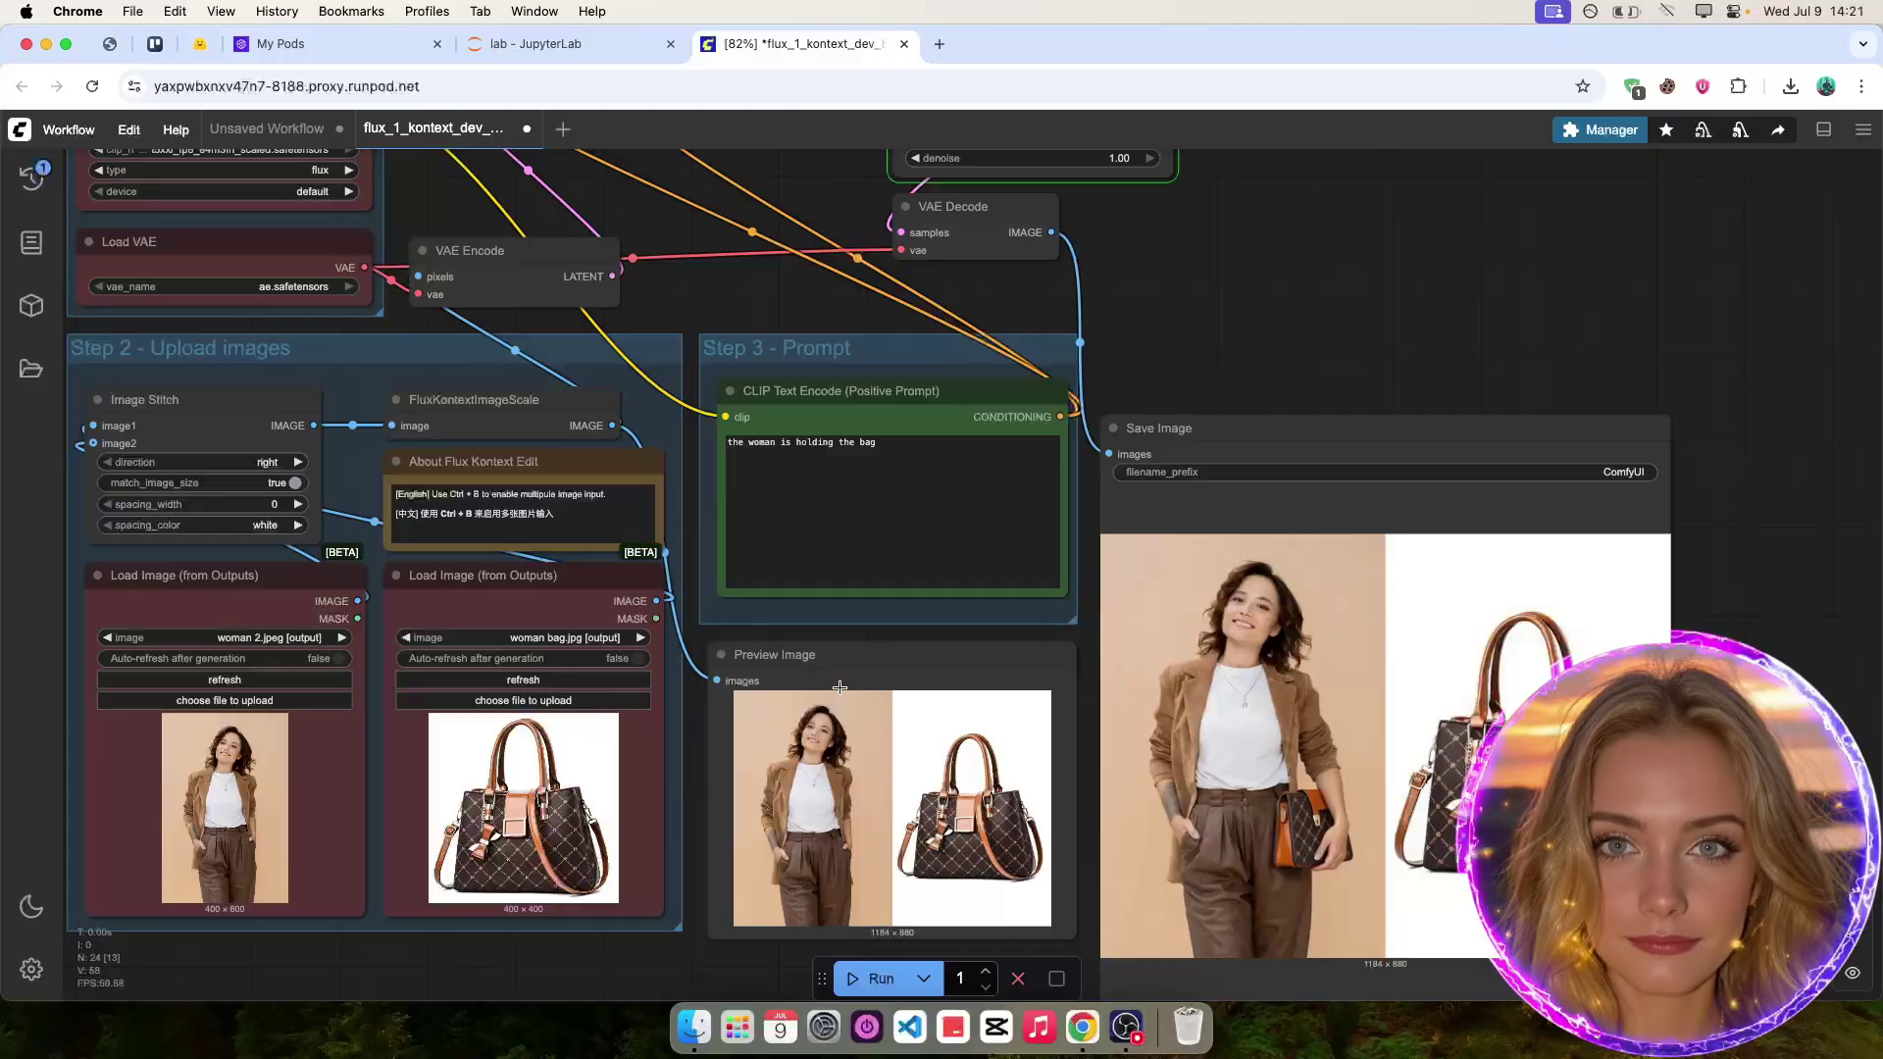
scroll(1304, 390, down, 2)
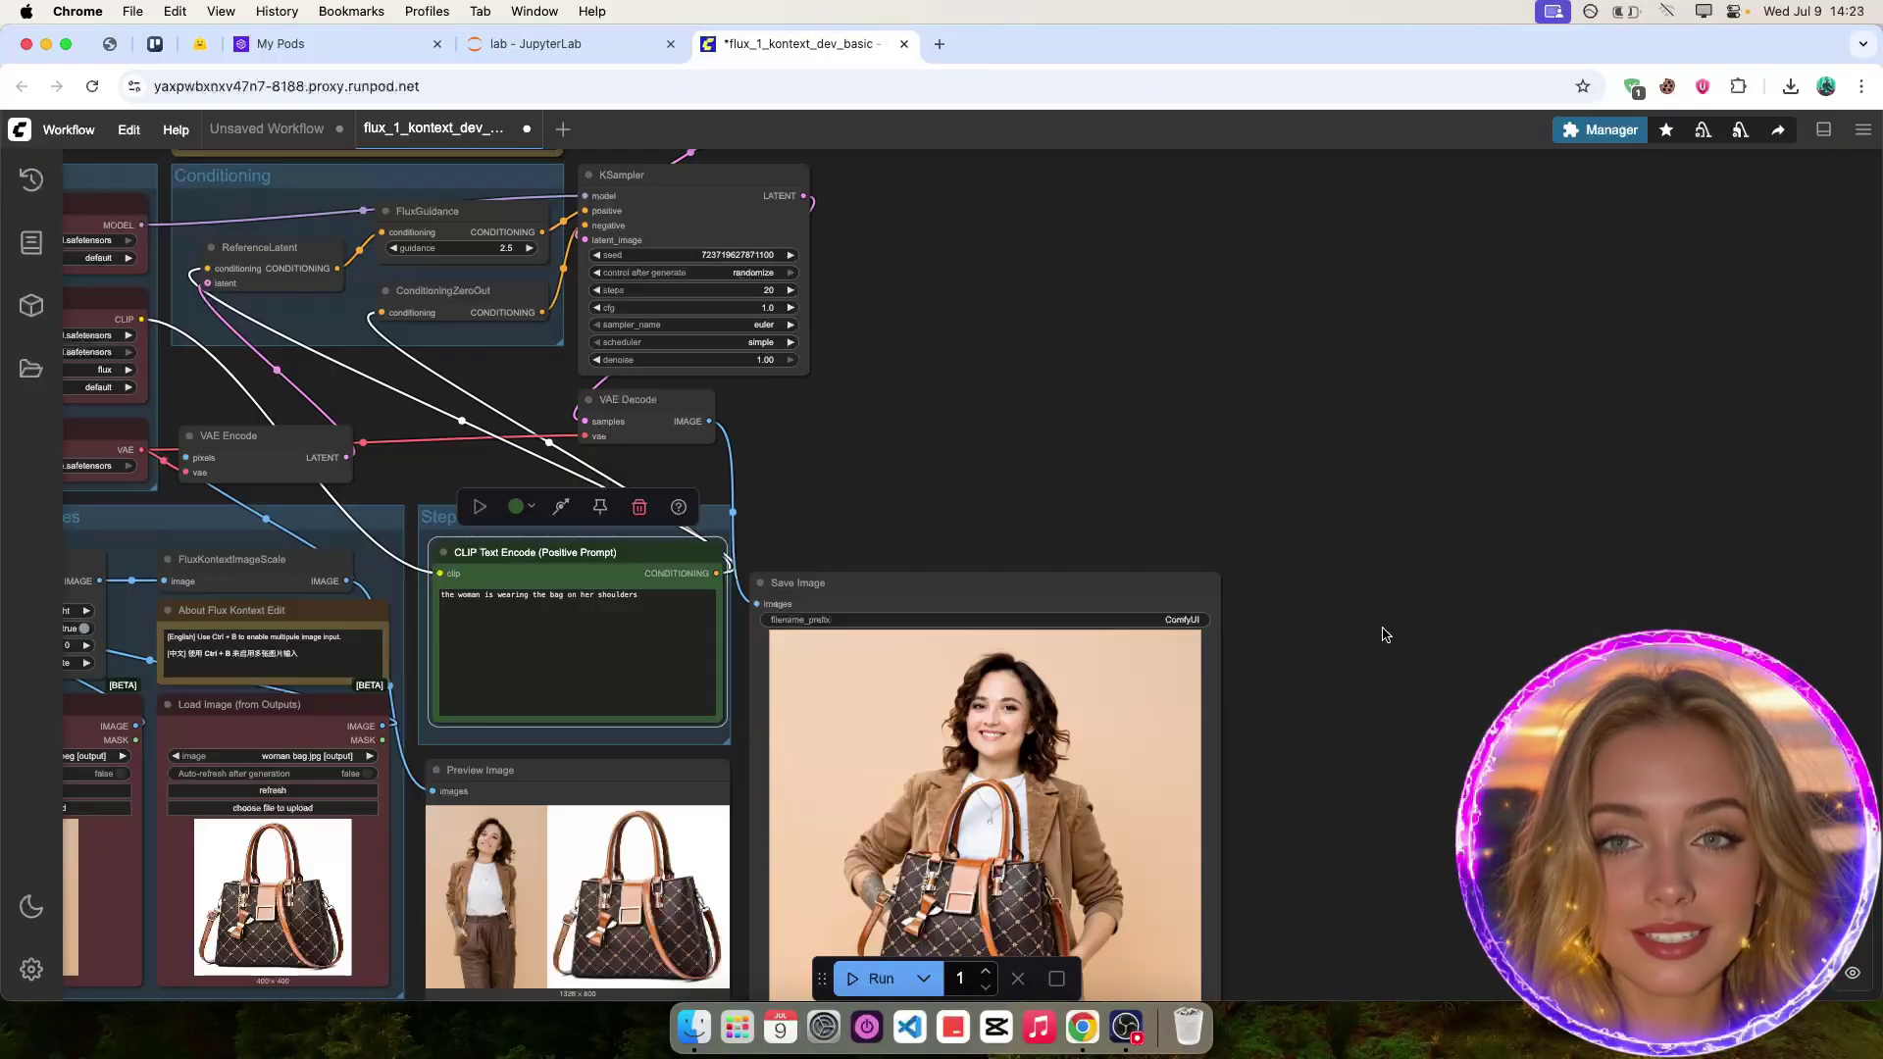
drag(1385, 634, 1359, 501)
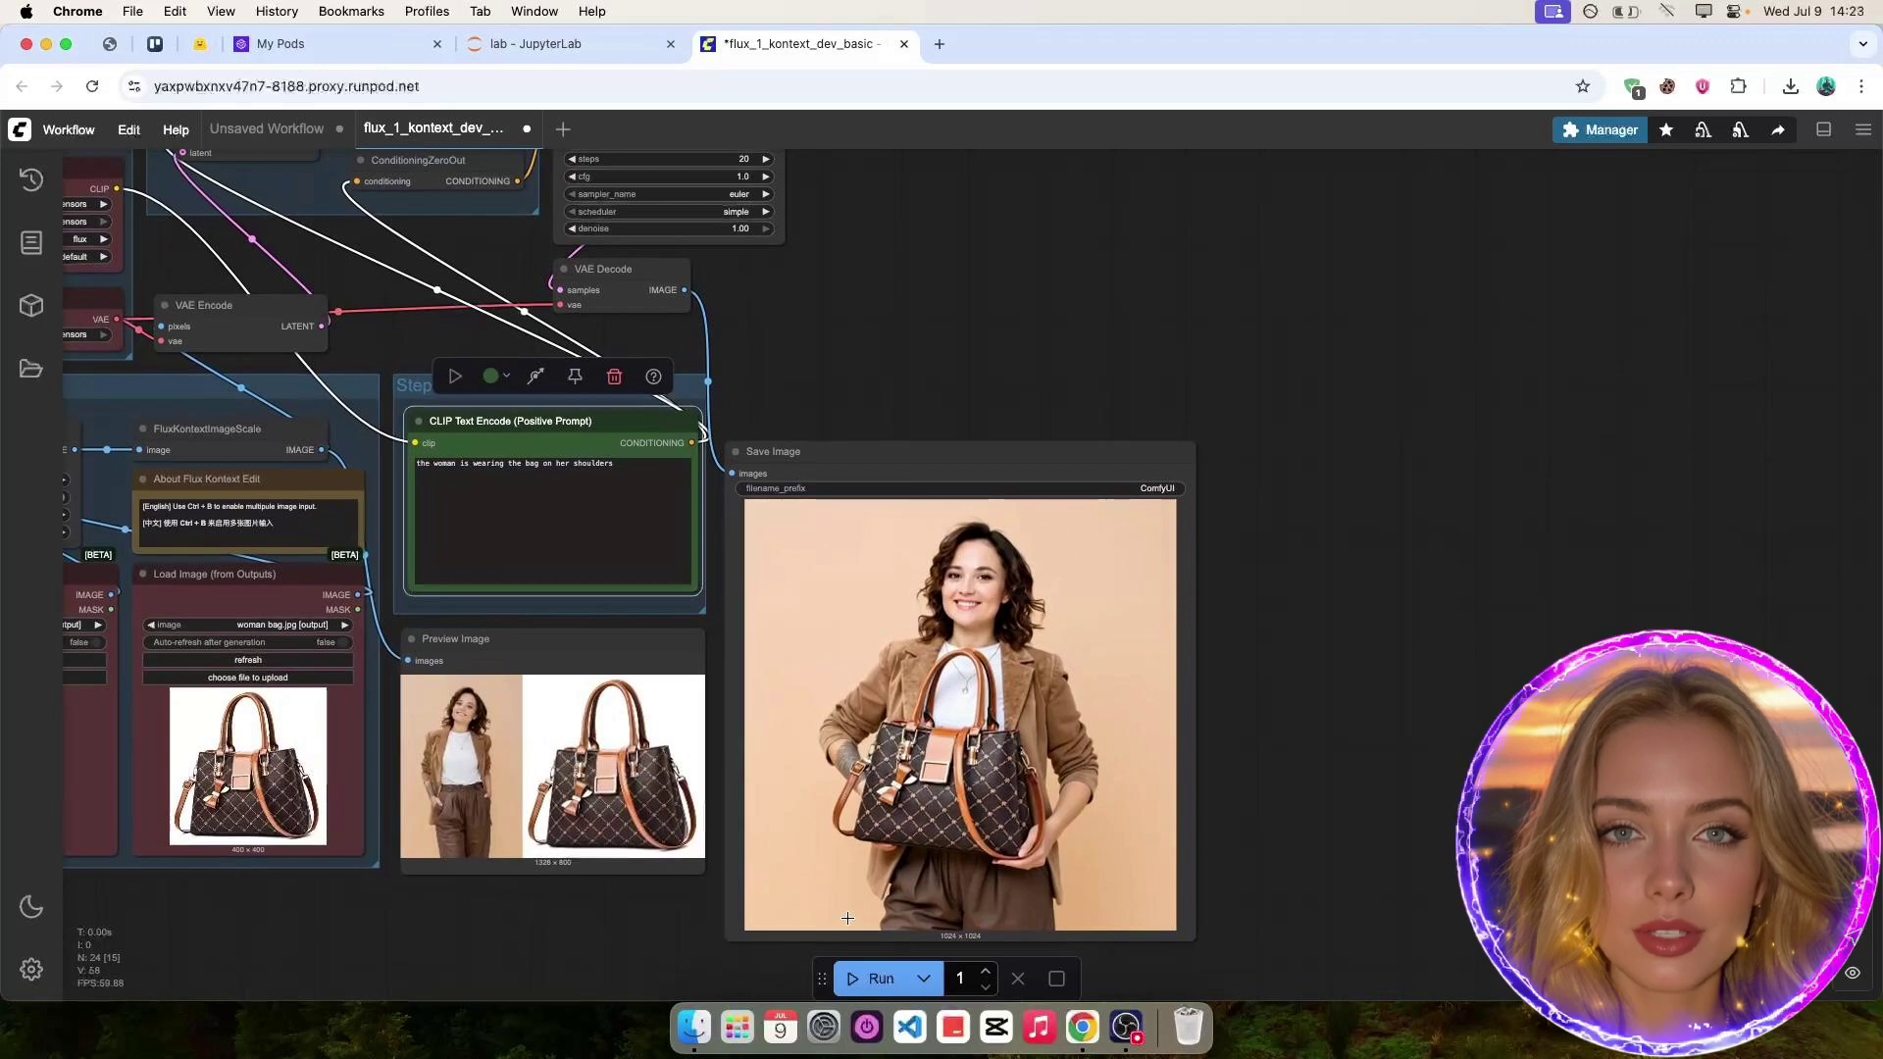